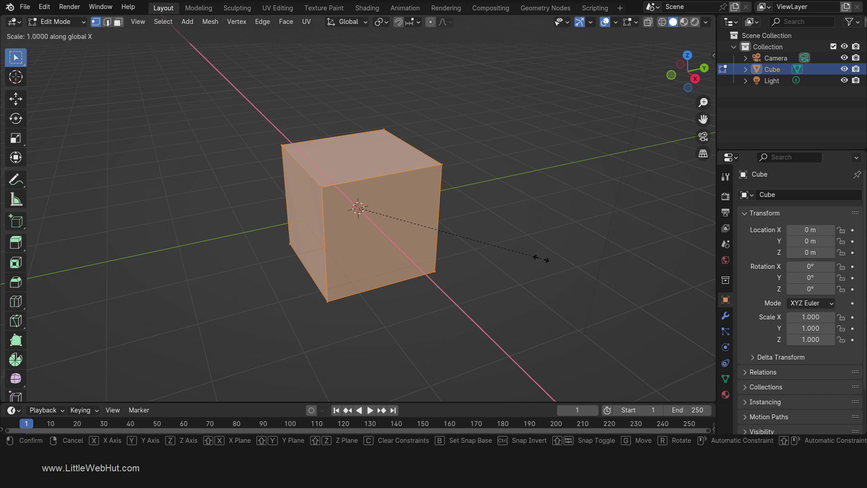
Step: Scale the cube's mesh by 0.04 along the X axis and by 0.1 along the Y axis
{"action": "type", "text": ".04"}
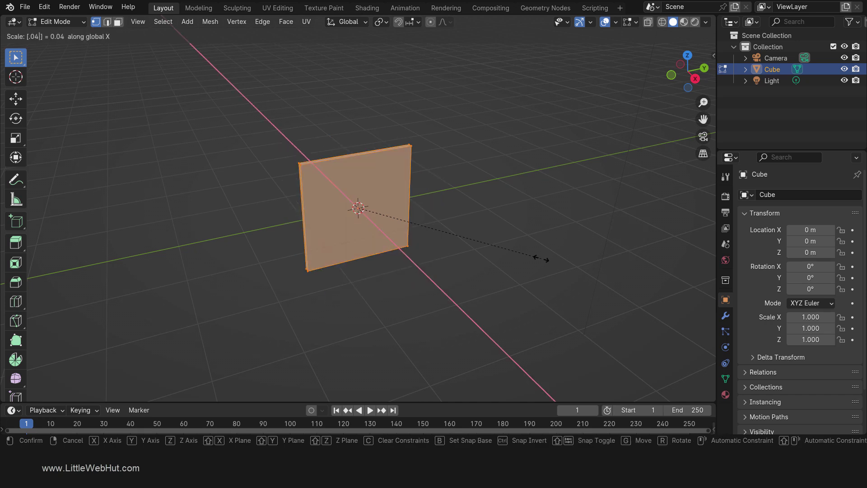
{"action": "key", "text": "Return"}
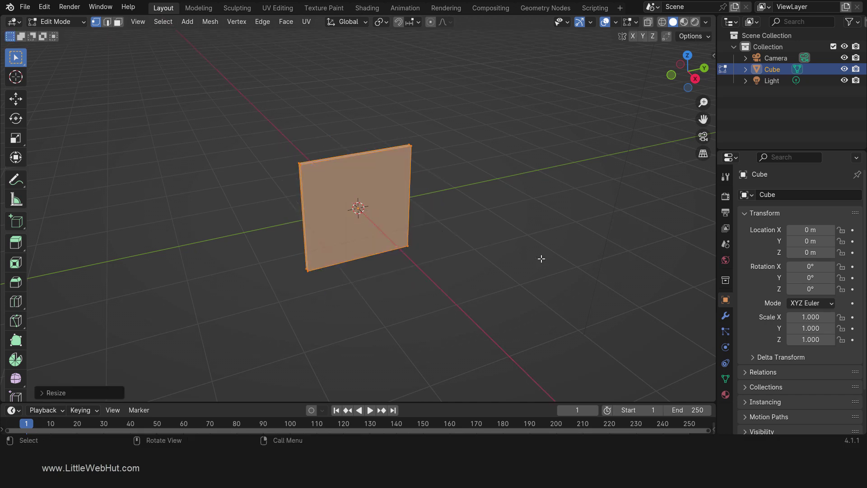
{"action": "type", "text": "s"}
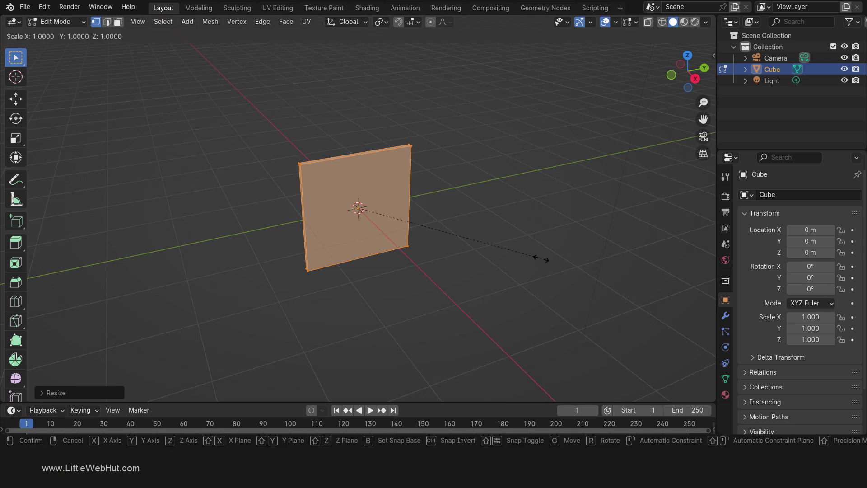
{"action": "type", "text": "y"}
{"action": "type", "text": ".1"}
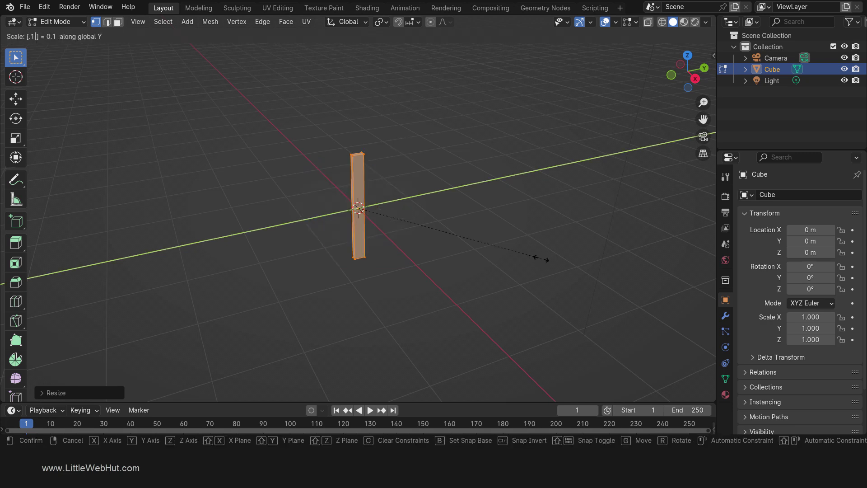
{"action": "key", "text": "Return"}
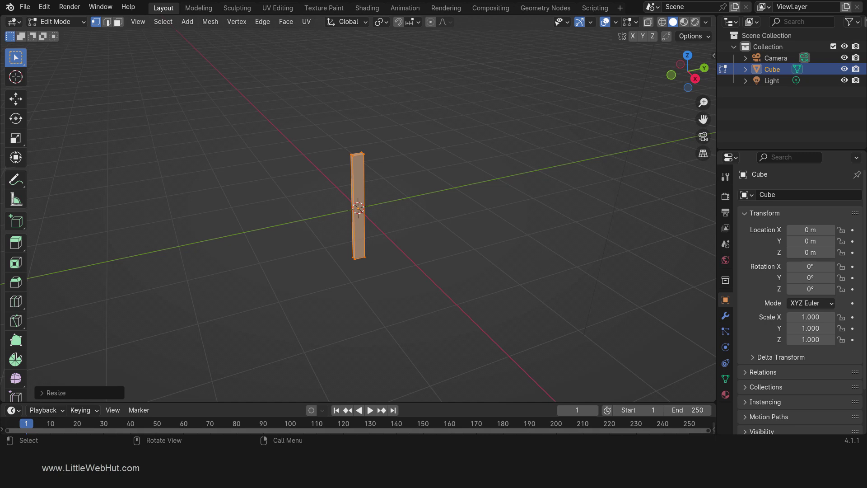
Step: Scale the mesh by 1.7 along the Z axis and return to Object Mode
{"action": "type", "text": "sz1.7"}
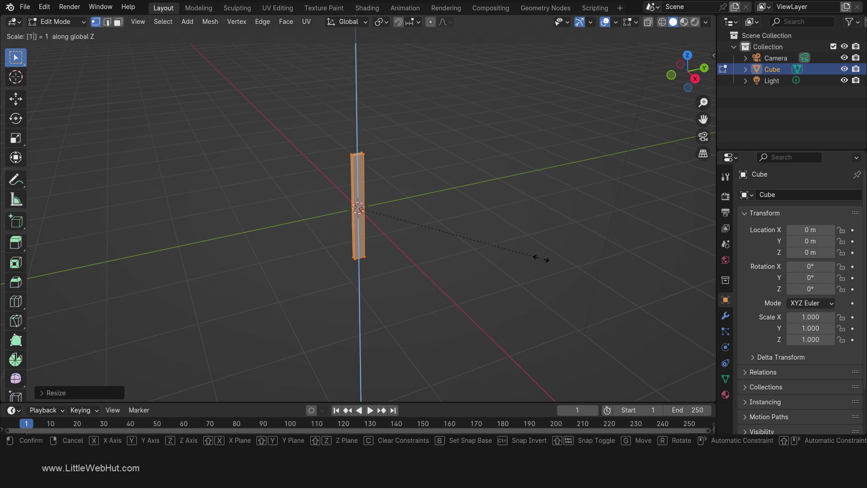
{"action": "key", "text": "Return"}
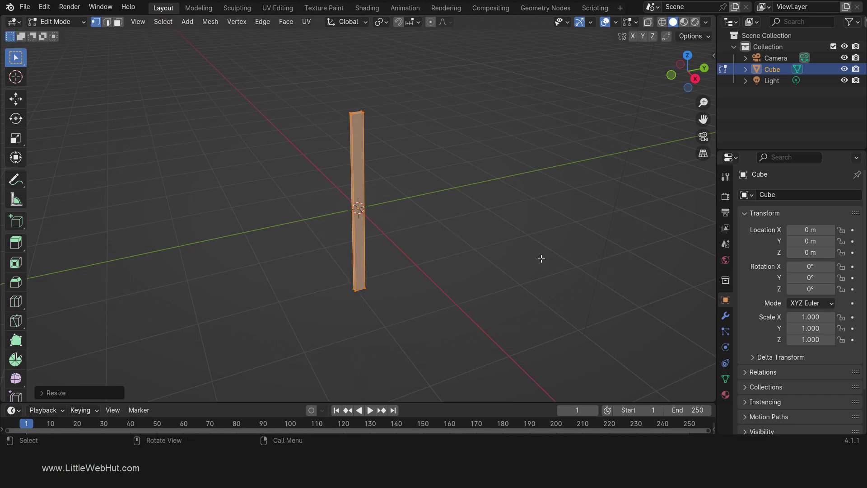
{"action": "key", "text": "Tab"}
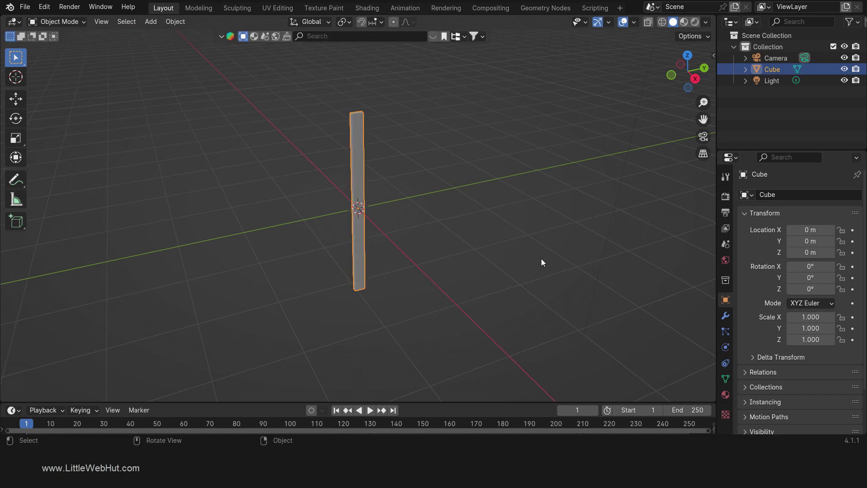
Step: Switch the viewport to Rendered shading, viewing the plank from a higher angle
{"action": "mouse_move", "coordinate": [518, 242]}
{"action": "middle_mouse_down"}
{"action": "mouse_move", "coordinate": [522, 258]}
{"action": "mouse_move", "coordinate": [517, 228]}
{"action": "middle_mouse_up"}
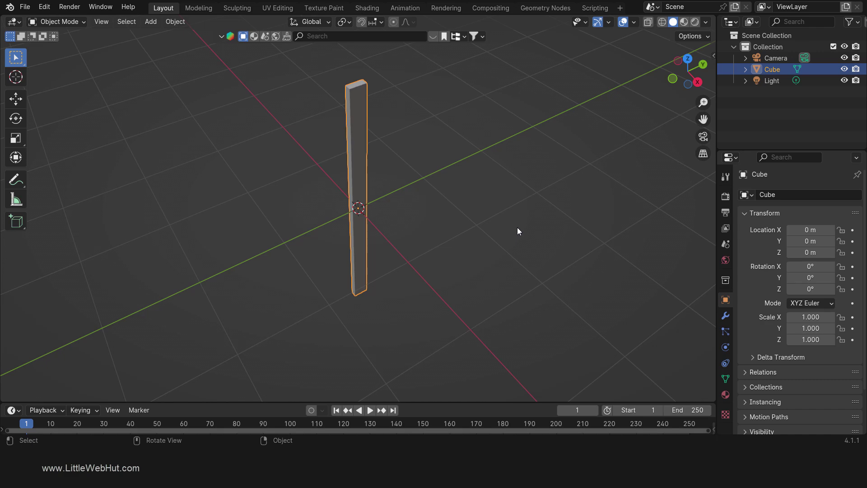
{"action": "key", "text": "z"}
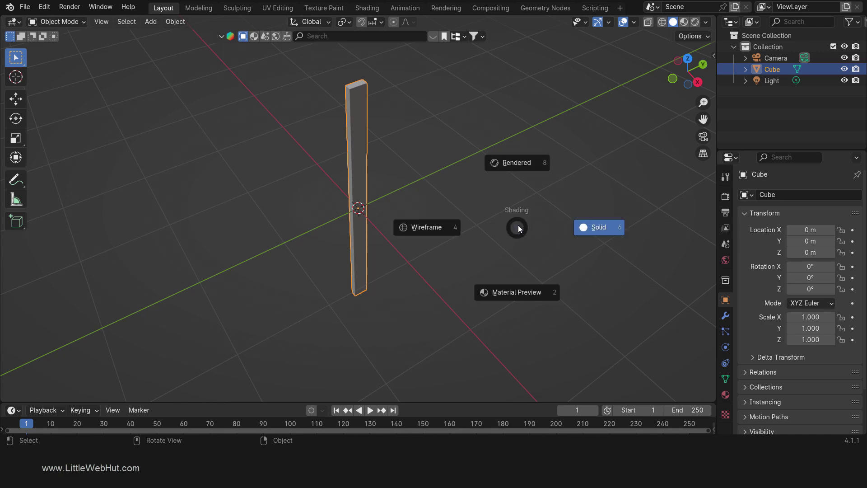
{"action": "left_click", "coordinate": [528, 165]}
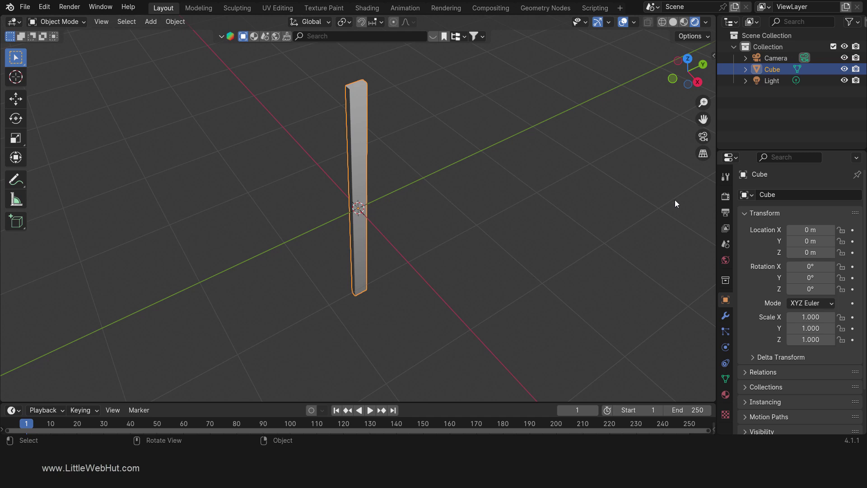
Step: Set the scene's render engine to Cycles with GPU Compute as the device
{"action": "left_click", "coordinate": [725, 195]}
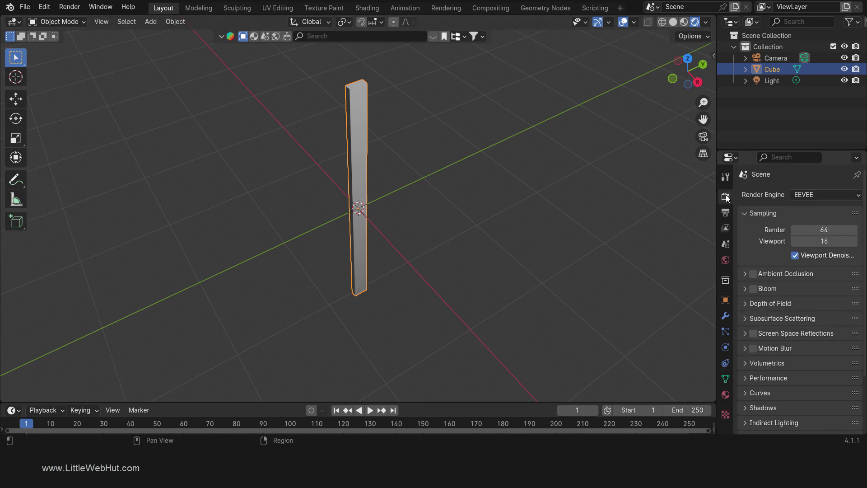
{"action": "left_click", "coordinate": [824, 193]}
{"action": "left_click", "coordinate": [836, 234]}
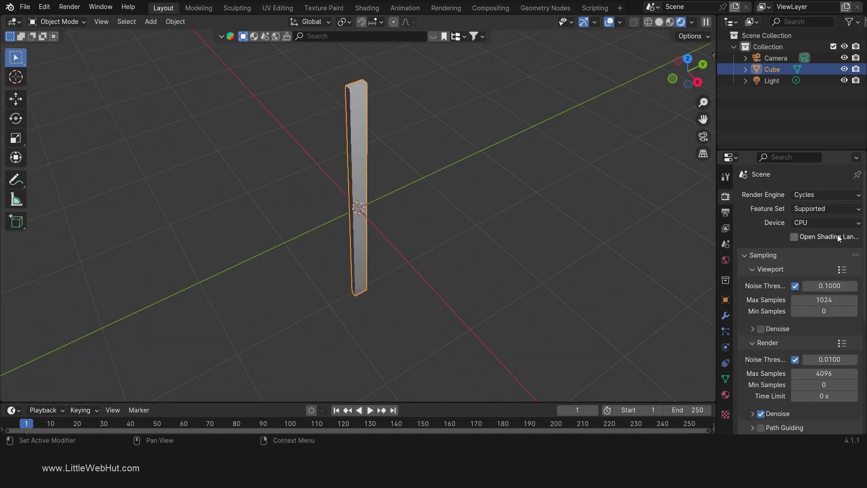
{"action": "left_click", "coordinate": [830, 221]}
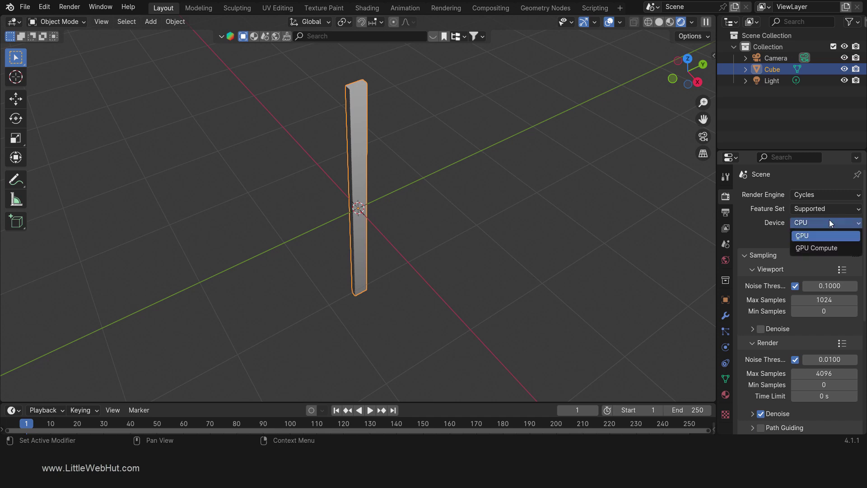
{"action": "left_click", "coordinate": [839, 248]}
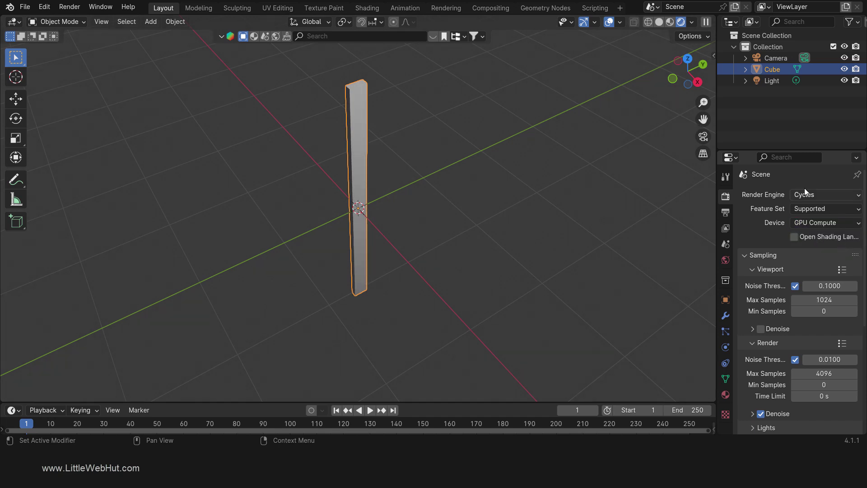
Step: Set the point light's power to 5000 W and its radius to 3 m
{"action": "left_click", "coordinate": [767, 81]}
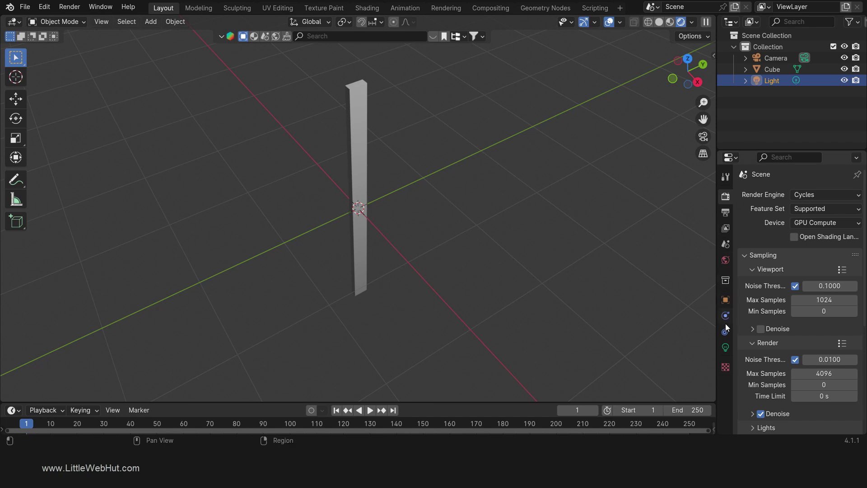
{"action": "left_click", "coordinate": [725, 347]}
{"action": "left_click", "coordinate": [838, 271]}
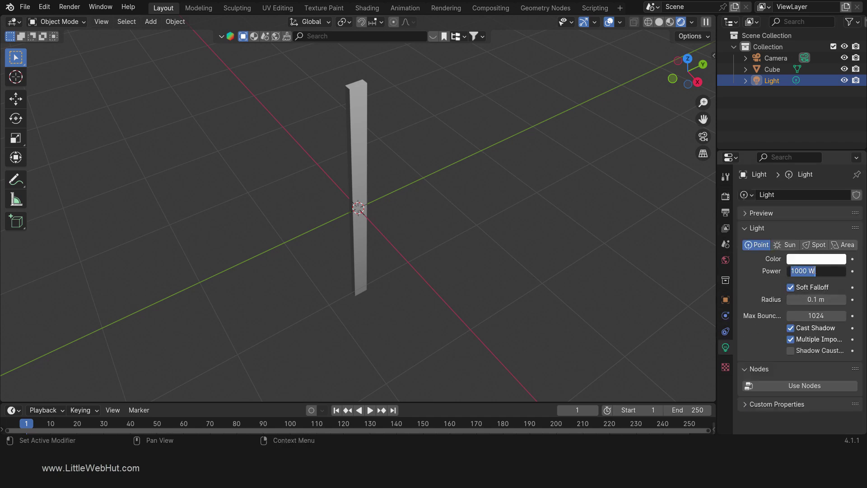
{"action": "type", "text": "5000 W"}
{"action": "key", "text": "Return"}
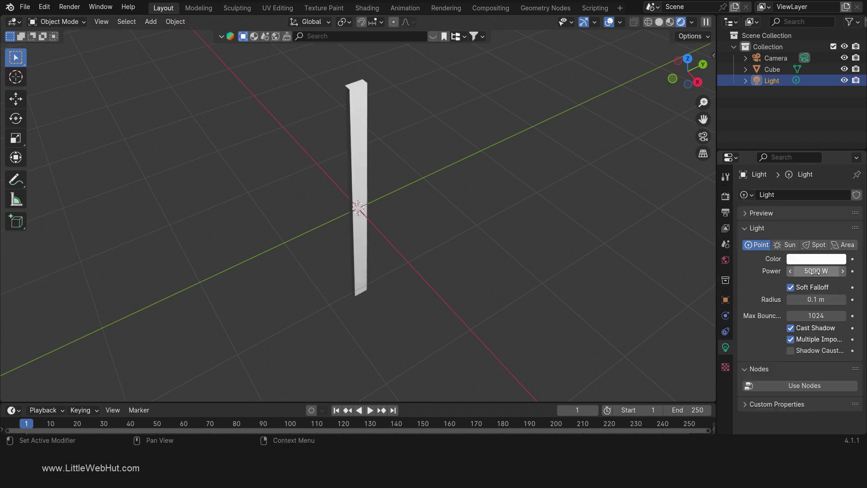
{"action": "left_click", "coordinate": [819, 299]}
{"action": "type", "text": "3"}
{"action": "key", "text": "Return"}
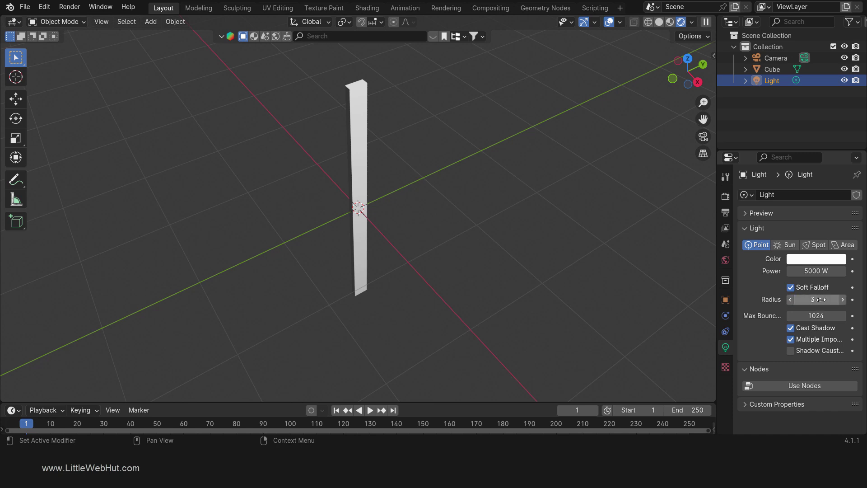
Step: In the right side view, duplicate the light and place the copy below the plank, about 13.3 m under the original
{"action": "key", "text": "KP_3"}
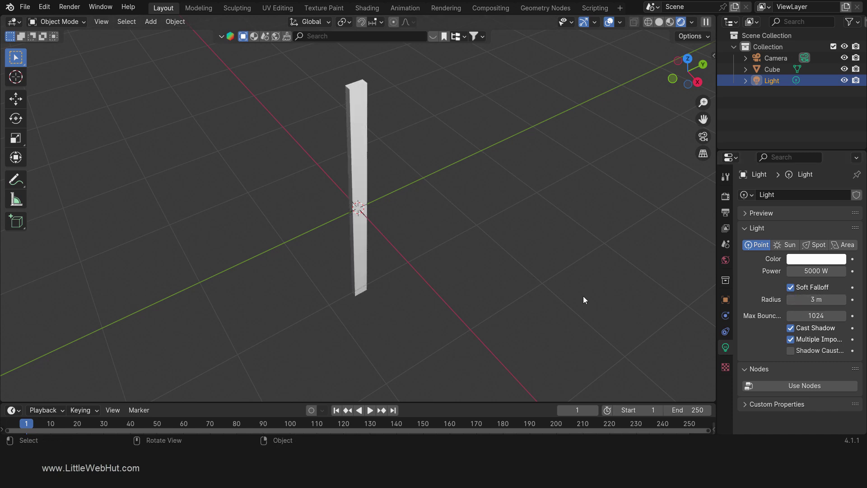
{"action": "scroll", "coordinate": [560, 242], "scroll_direction": "down", "scroll_amount": 8}
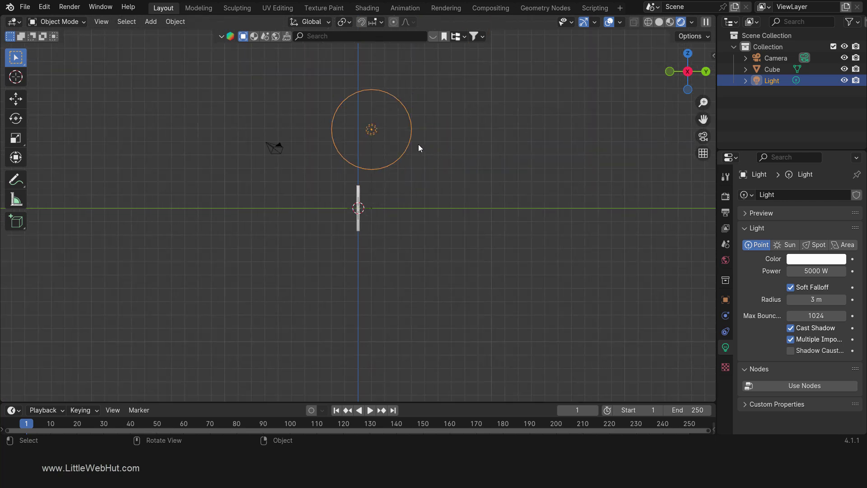
{"action": "key", "text": "shift+d"}
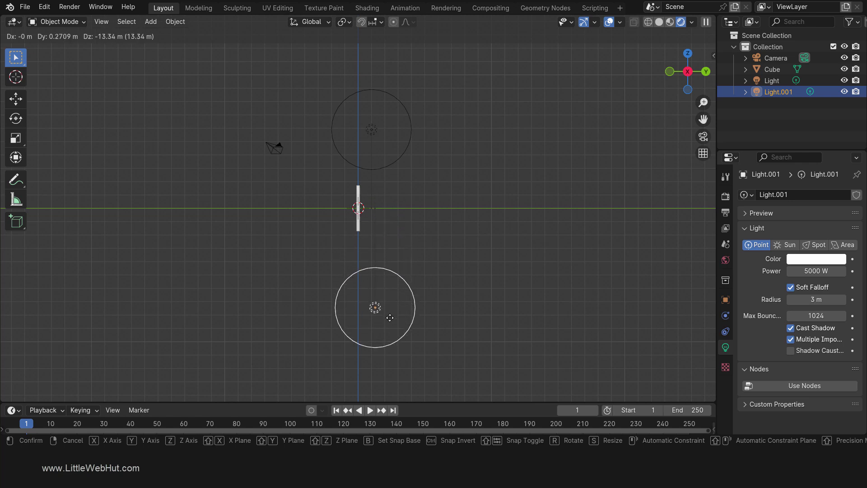
{"action": "left_click", "coordinate": [390, 318]}
Step: Select the plank and search the BlenderKit materials for "old wood planks"
{"action": "scroll", "coordinate": [426, 212], "scroll_direction": "up", "scroll_amount": 8}
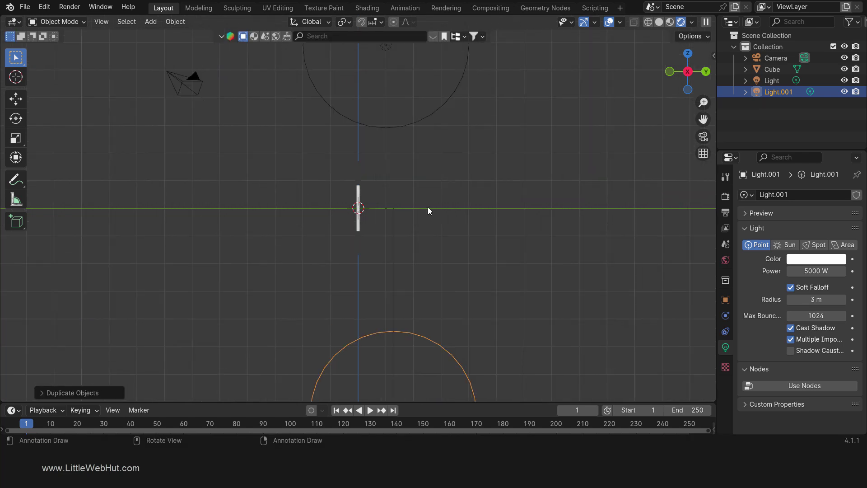
{"action": "left_click", "coordinate": [361, 171]}
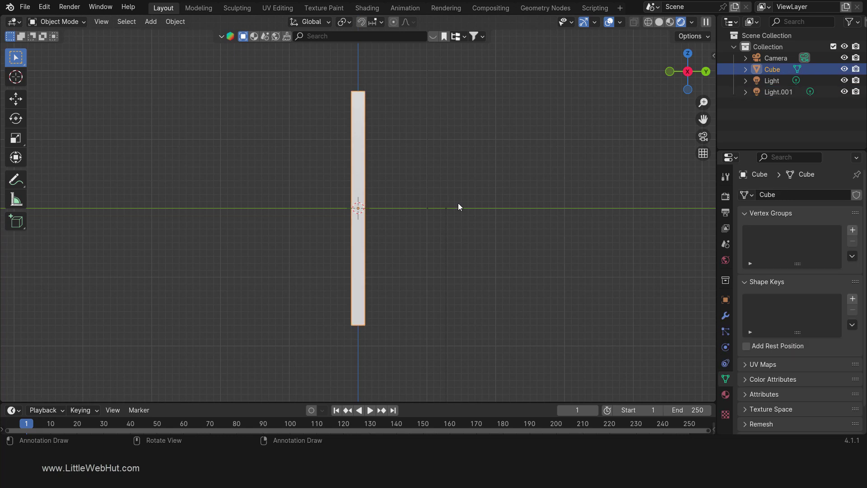
{"action": "middle_click_drag", "start_coordinate": [458, 202], "coordinate": [442, 219]}
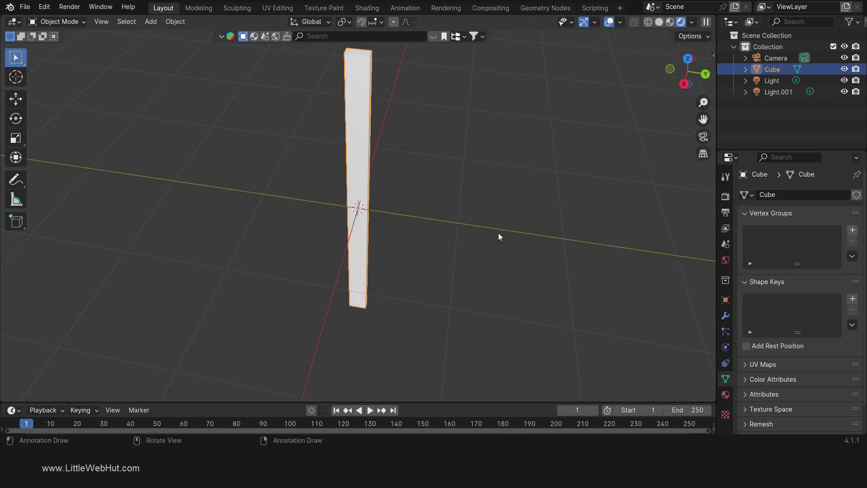
{"action": "key", "text": "n"}
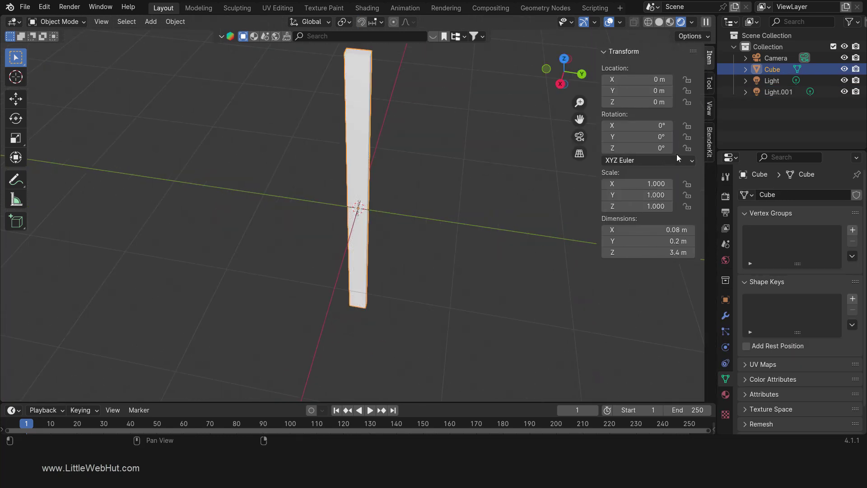
{"action": "left_click", "coordinate": [708, 149]}
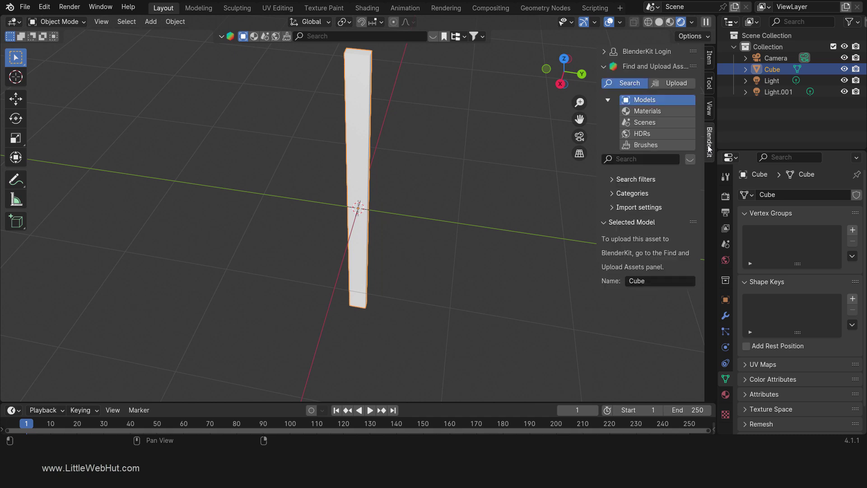
{"action": "left_click", "coordinate": [658, 112]}
{"action": "left_click", "coordinate": [640, 160]}
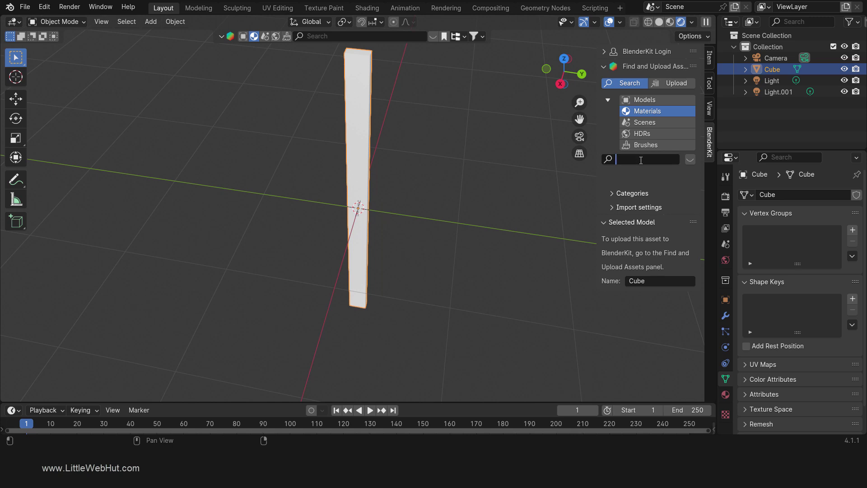
{"action": "type", "text": "old wood planks"}
{"action": "key", "text": "Return"}
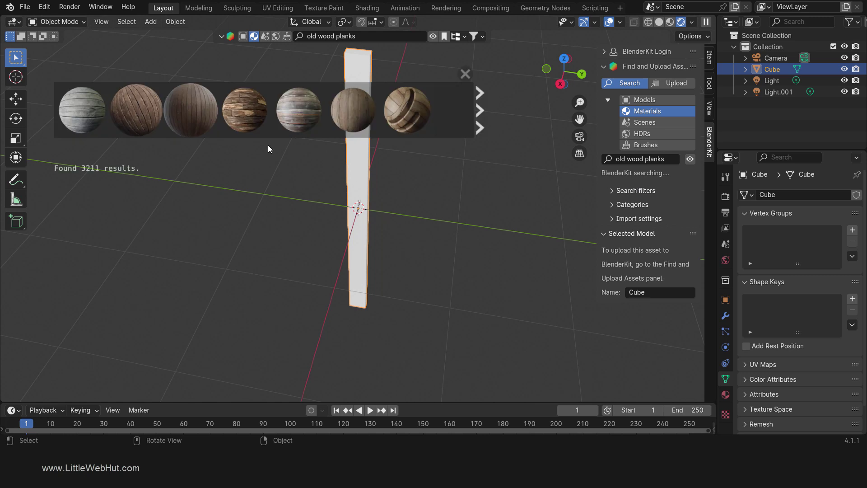
Step: Apply the Old Wood Planks material by Free poly to the plank and close the search results
{"action": "mouse_move", "coordinate": [152, 115]}
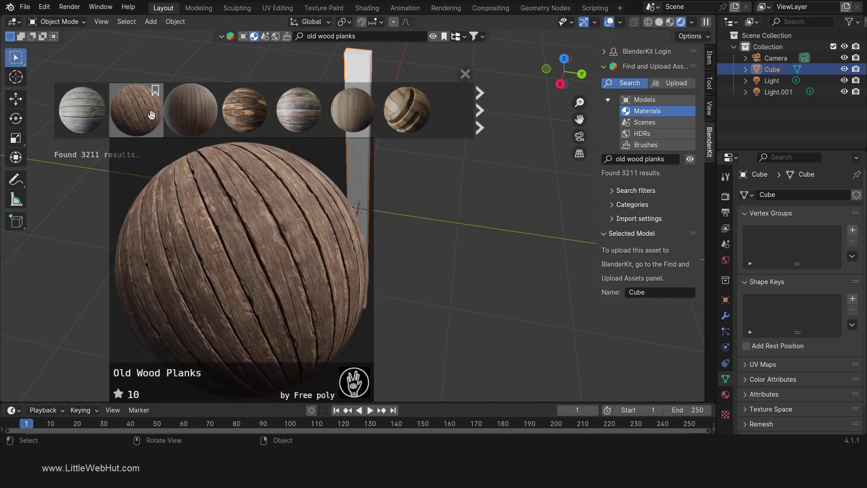
{"action": "left_click", "coordinate": [152, 115]}
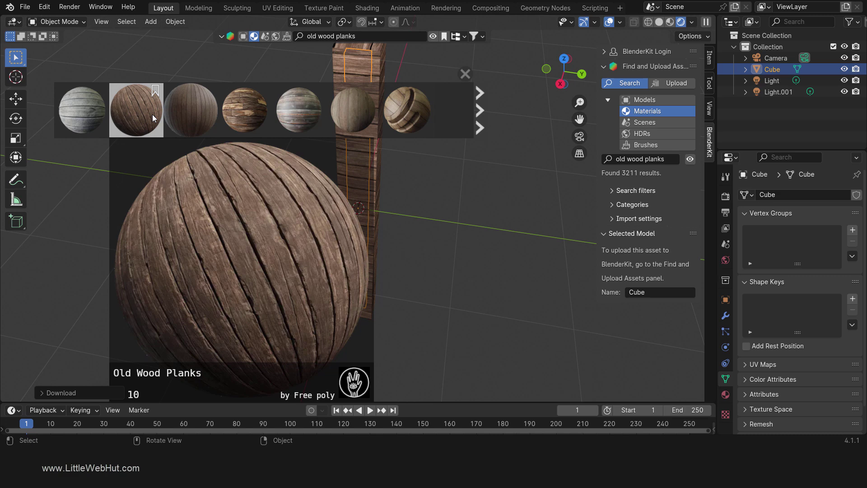
{"action": "left_click", "coordinate": [466, 74]}
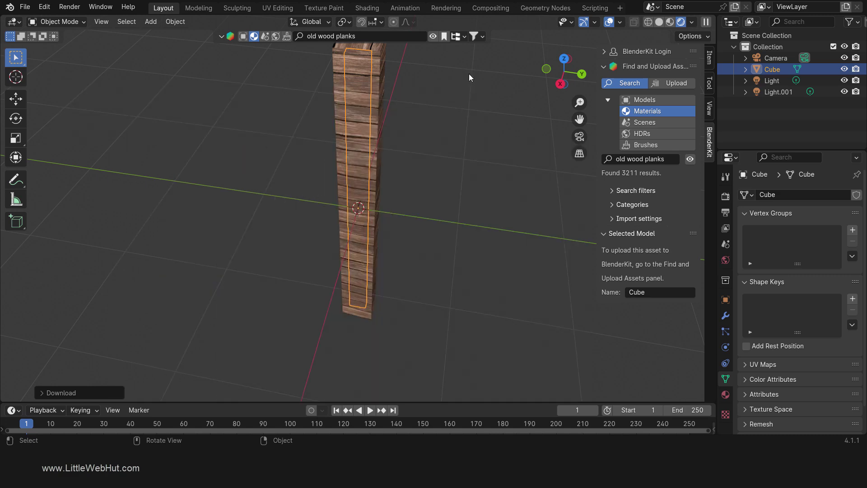
Step: Switch to the Shading workspace and show the plank up close in rendered viewport shading
{"action": "middle_click_drag", "start_coordinate": [466, 111], "coordinate": [476, 144], "text": "shift"}
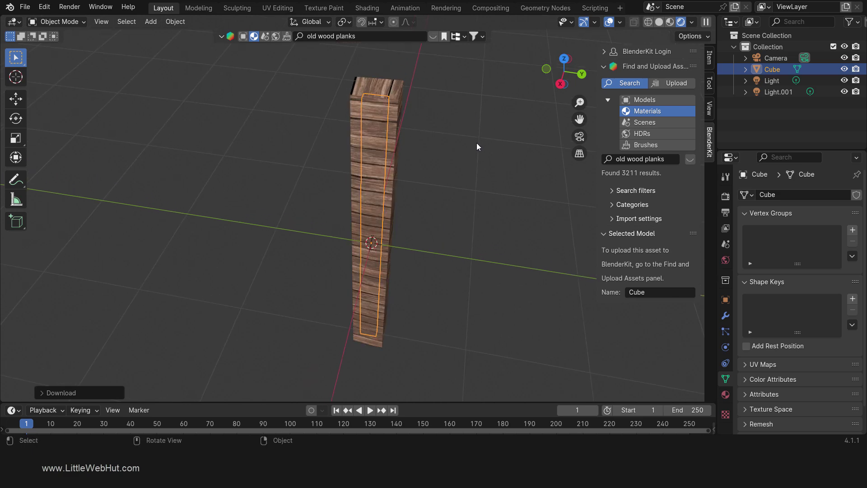
{"action": "left_click", "coordinate": [367, 8]}
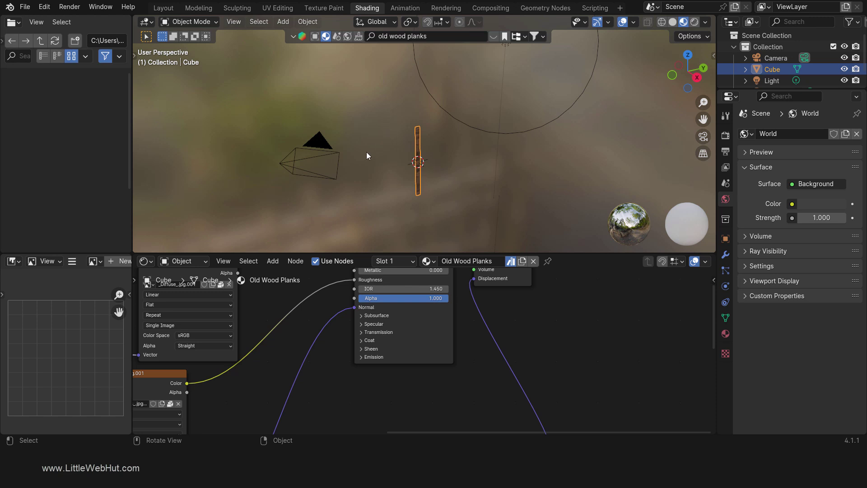
{"action": "key", "text": "z"}
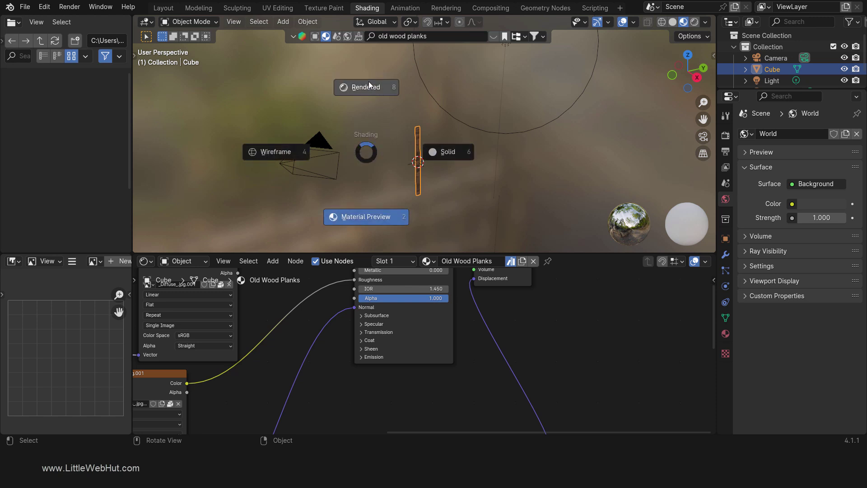
{"action": "left_click", "coordinate": [366, 86]}
{"action": "scroll", "coordinate": [433, 105], "scroll_direction": "up", "scroll_amount": 4}
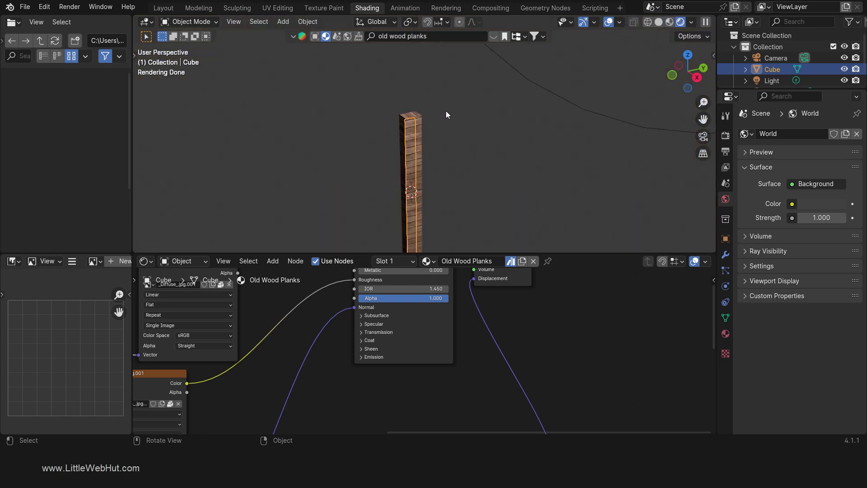
{"action": "scroll", "coordinate": [446, 114], "scroll_direction": "up", "scroll_amount": 3}
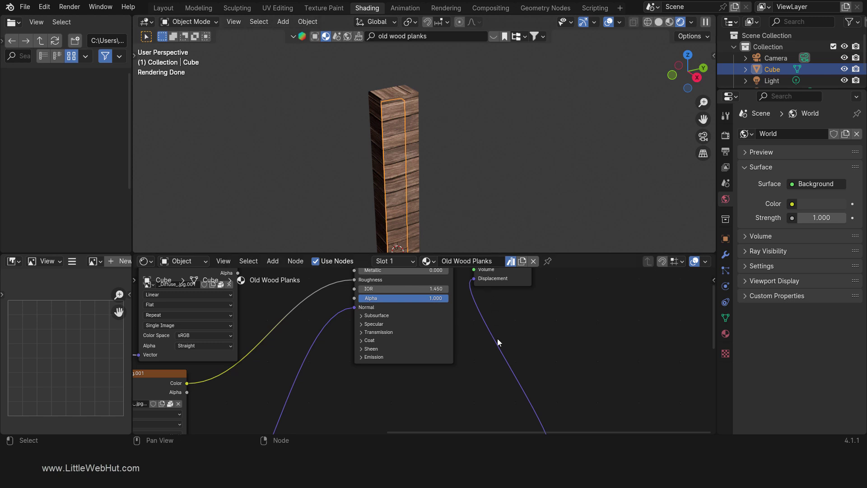
Step: Set the Scale of the Displacement node in the Old Wood Planks material to 0.005
{"action": "scroll", "coordinate": [499, 346], "scroll_direction": "down", "scroll_amount": 5}
{"action": "middle_click_drag", "start_coordinate": [539, 391], "coordinate": [503, 319]}
{"action": "scroll", "coordinate": [493, 362], "scroll_direction": "up", "scroll_amount": 1}
{"action": "scroll", "coordinate": [543, 332], "scroll_direction": "up", "scroll_amount": 3}
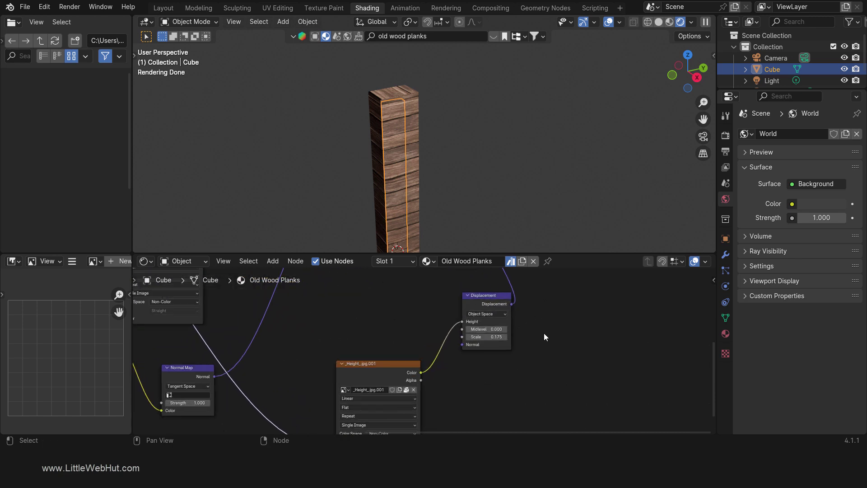
{"action": "left_click", "coordinate": [513, 333]}
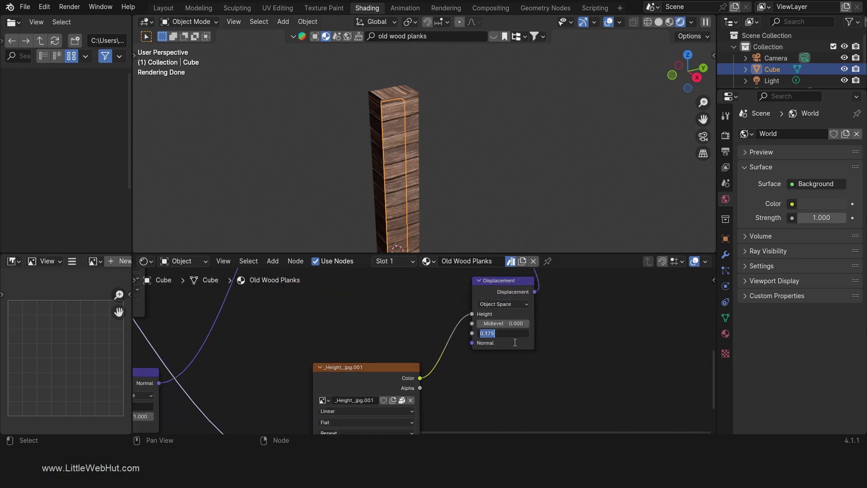
{"action": "type", "text": "0.005"}
{"action": "key", "text": "Return"}
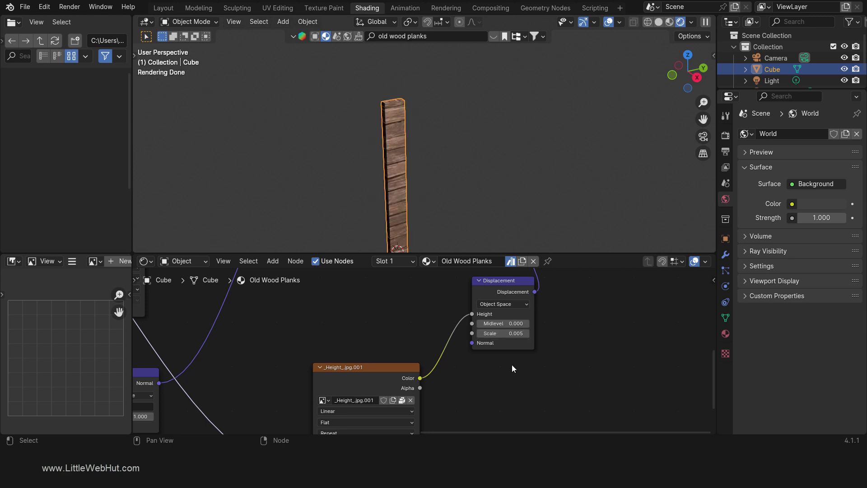
Step: Set the Z rotation of the material's Mapping node to 0° so the wood grain runs along the plank
{"action": "scroll", "coordinate": [448, 371], "scroll_direction": "down", "scroll_amount": 4}
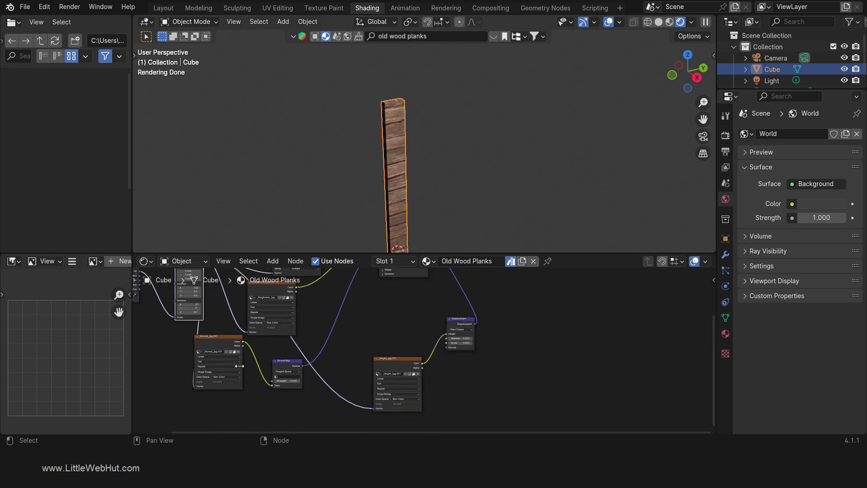
{"action": "middle_click_drag", "start_coordinate": [239, 365], "coordinate": [410, 407]}
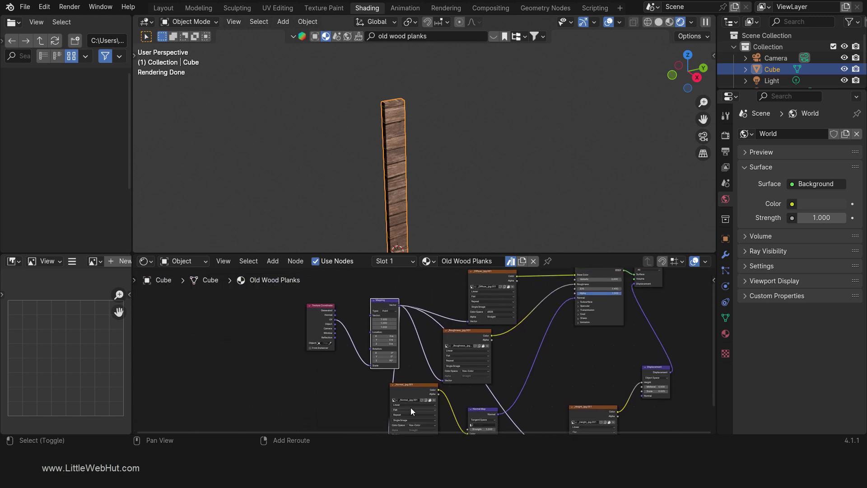
{"action": "scroll", "coordinate": [387, 317], "scroll_direction": "up", "scroll_amount": 3}
{"action": "middle_click_drag", "start_coordinate": [374, 311], "coordinate": [391, 338]}
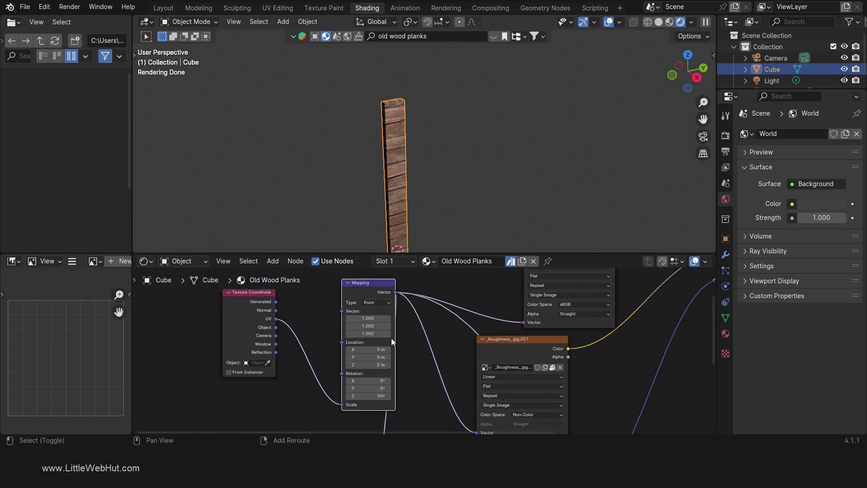
{"action": "scroll", "coordinate": [390, 338], "scroll_direction": "up", "scroll_amount": 1}
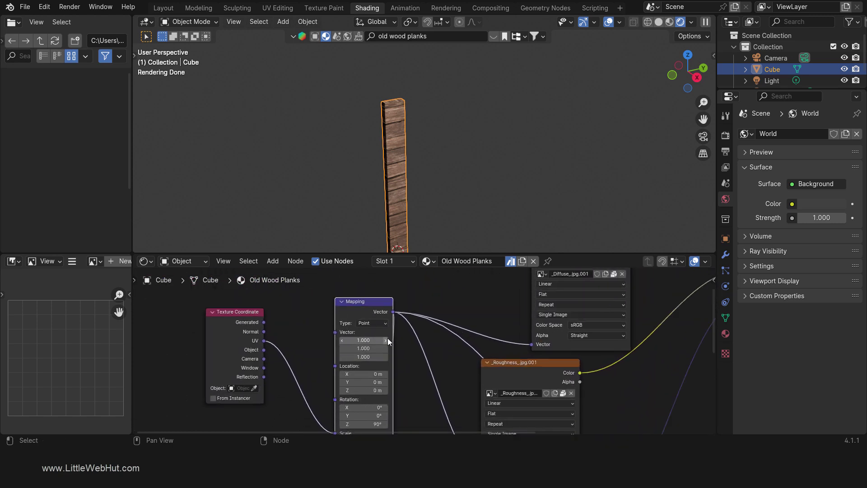
{"action": "left_click", "coordinate": [379, 423]}
{"action": "type", "text": "0"}
{"action": "key", "text": "Return"}
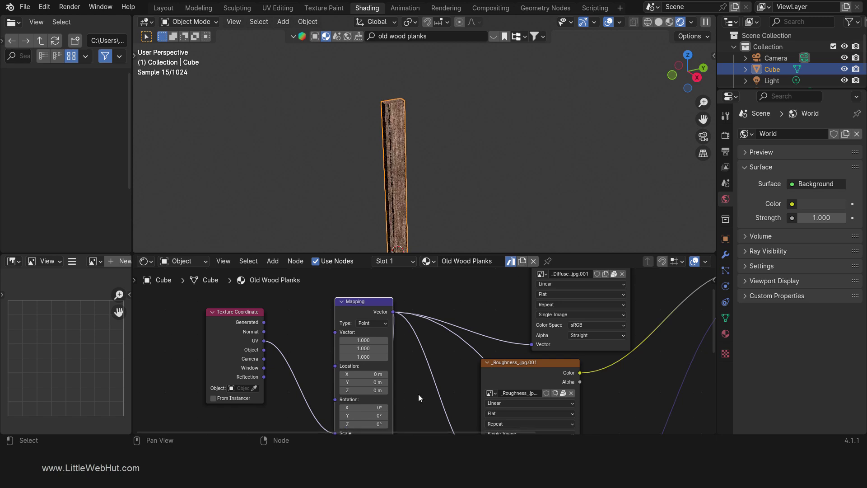
Step: Set all three Vector values of the Mapping node to 2 to make the wood texture finer
{"action": "middle_click_drag", "start_coordinate": [490, 137], "coordinate": [497, 171]}
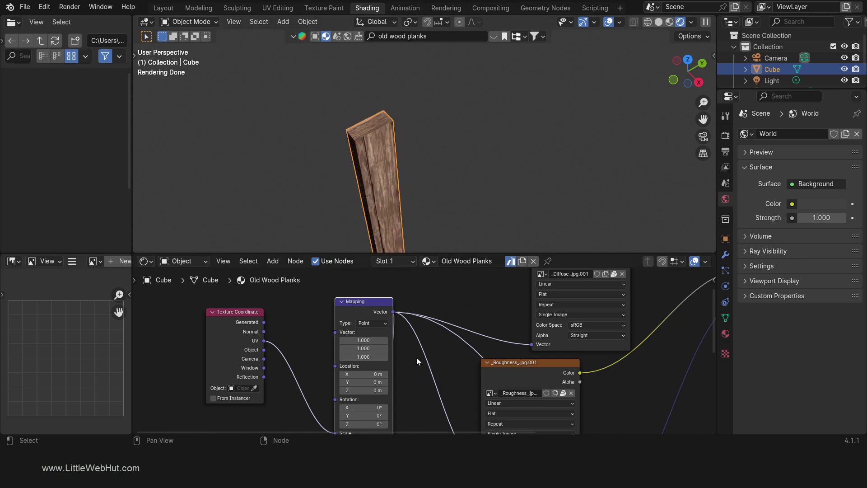
{"action": "left_click", "coordinate": [363, 340]}
{"action": "type", "text": "2"}
{"action": "key", "text": "Return"}
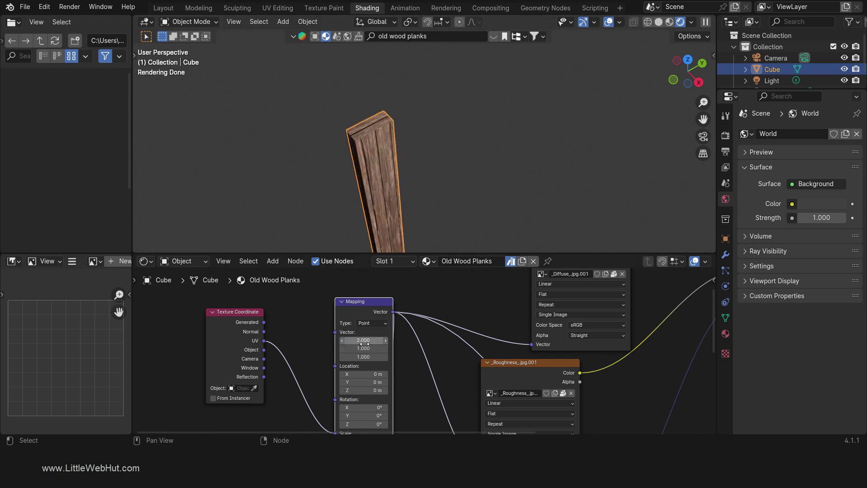
{"action": "left_click", "coordinate": [366, 349]}
{"action": "type", "text": "2"}
{"action": "key", "text": "Return"}
{"action": "left_click", "coordinate": [364, 357]}
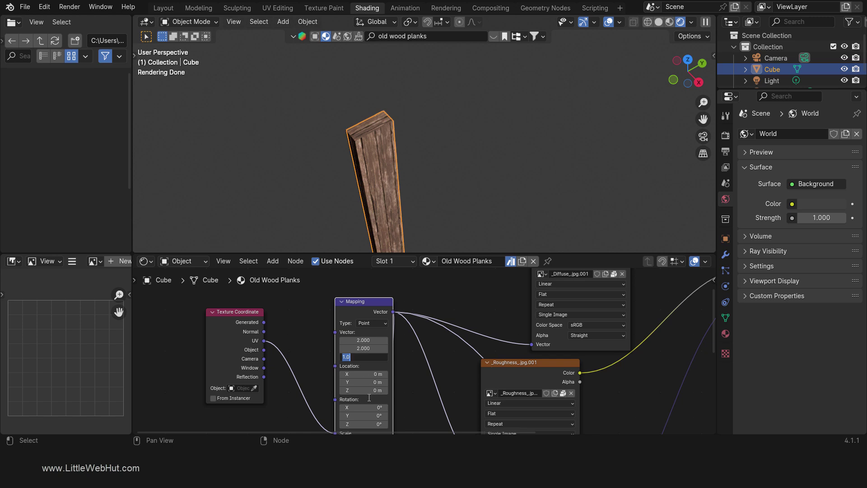
{"action": "type", "text": "2"}
{"action": "key", "text": "Return"}
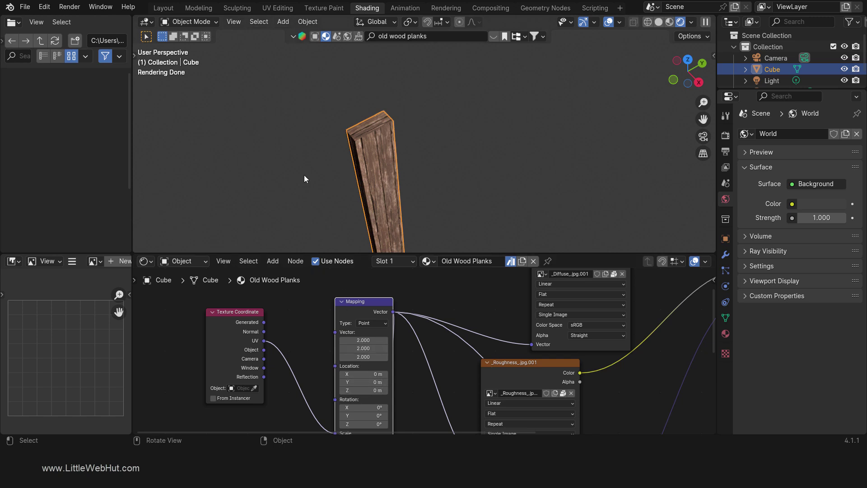
Step: Switch to the UV Editing workspace and show the plank's end face in rendered viewport shading
{"action": "left_click", "coordinate": [279, 9]}
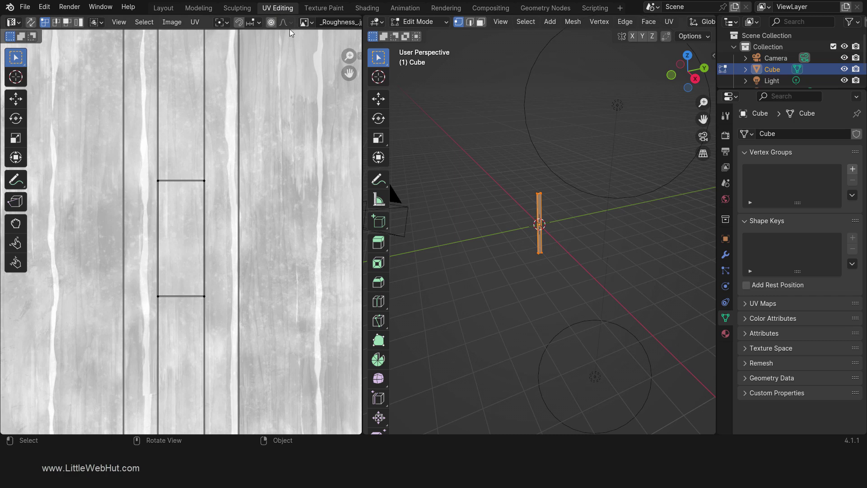
{"action": "key", "text": "z"}
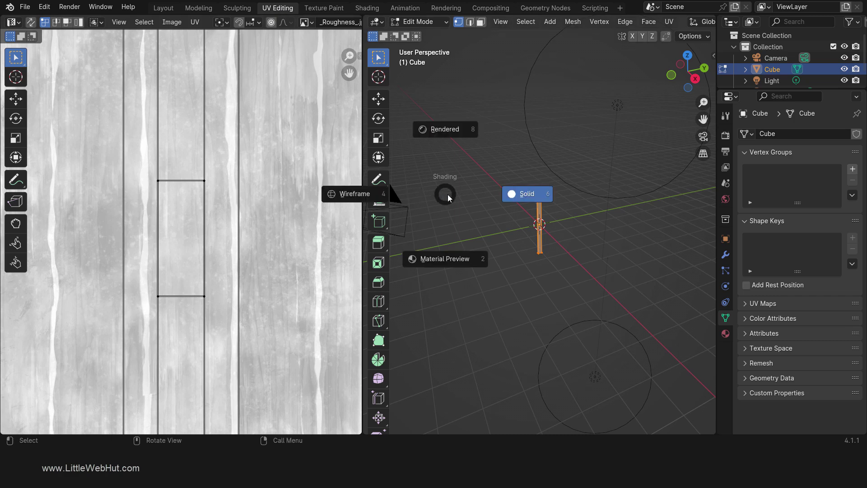
{"action": "left_click", "coordinate": [448, 128]}
{"action": "mouse_move", "coordinate": [533, 136]}
{"action": "middle_mouse_down"}
{"action": "mouse_move", "coordinate": [580, 163]}
{"action": "mouse_move", "coordinate": [595, 224]}
{"action": "middle_mouse_up"}
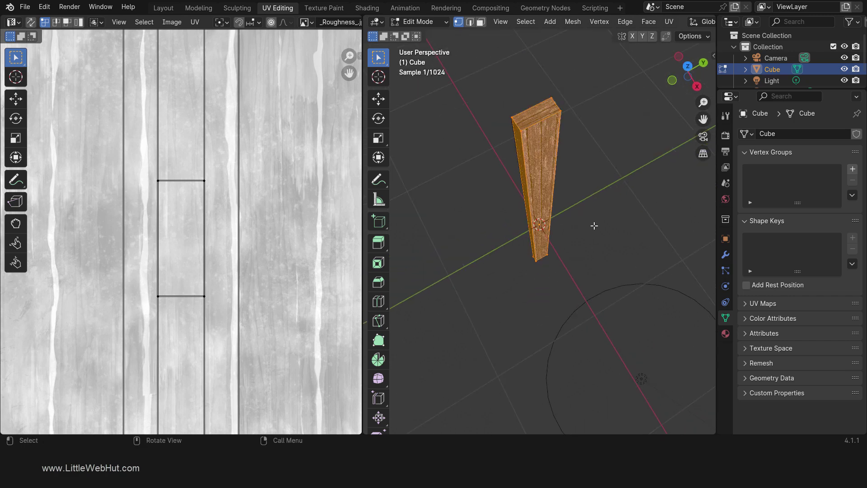
Step: Select the small end-face UVs in the middle of the UV layout and rotate them 90°
{"action": "scroll", "coordinate": [264, 253], "scroll_direction": "down", "scroll_amount": 4}
{"action": "scroll", "coordinate": [264, 253], "scroll_direction": "down", "scroll_amount": 2}
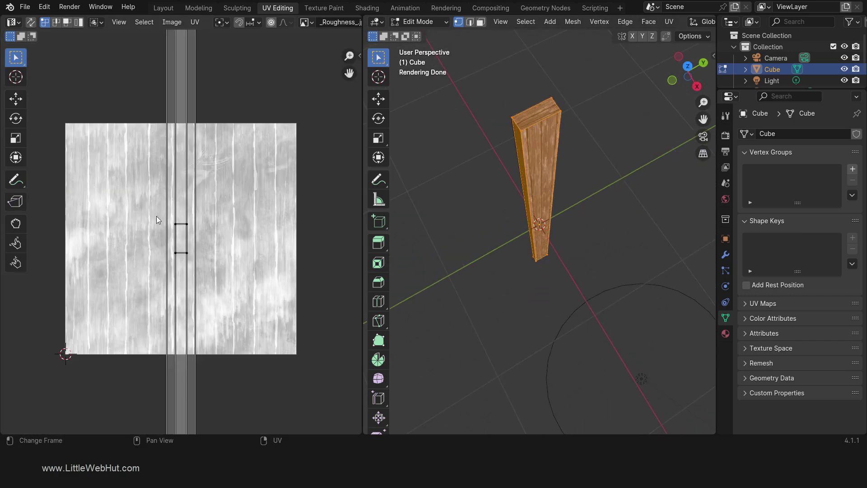
{"action": "scroll", "coordinate": [156, 220], "scroll_direction": "down", "scroll_amount": 2}
{"action": "left_click_drag", "start_coordinate": [142, 221], "coordinate": [214, 268]}
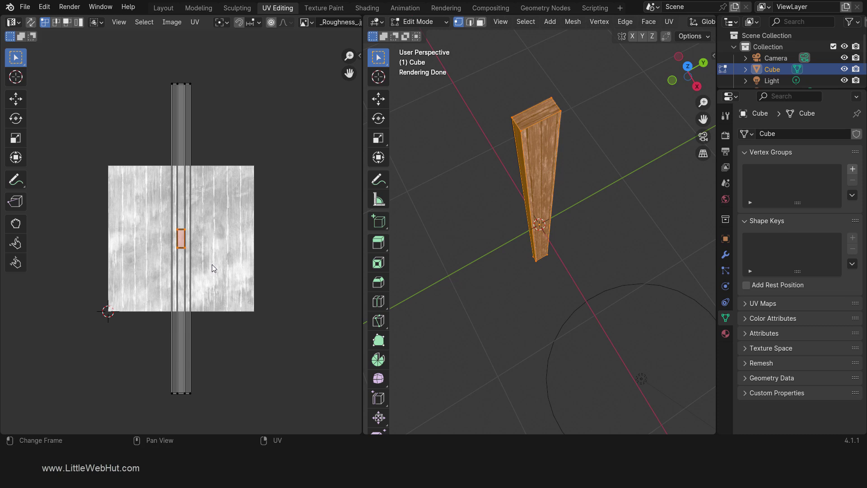
{"action": "type", "text": "r90"}
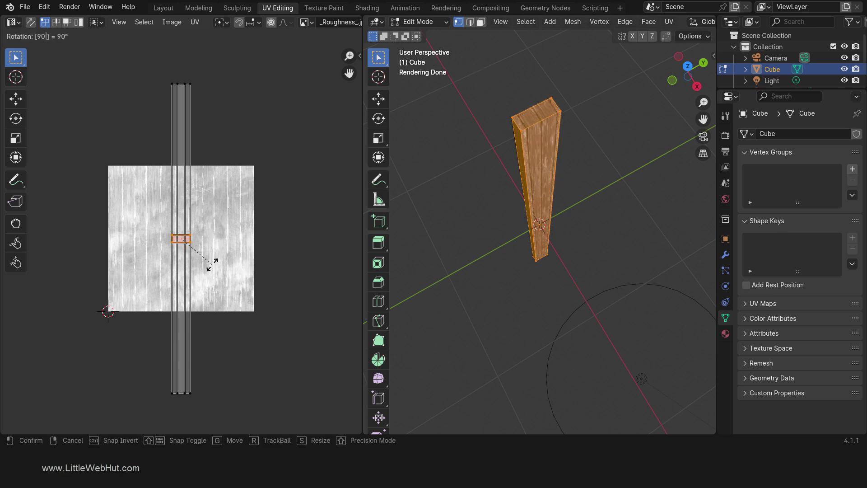
{"action": "key", "text": "Return"}
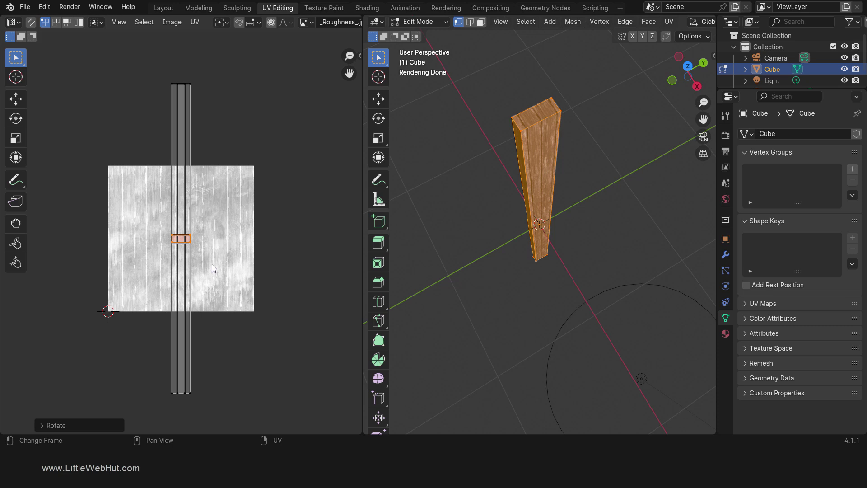
Step: Return to the Layout workspace and add a Bevel modifier to the plank with an amount of 0.005 m and 3 segments
{"action": "left_click", "coordinate": [168, 10]}
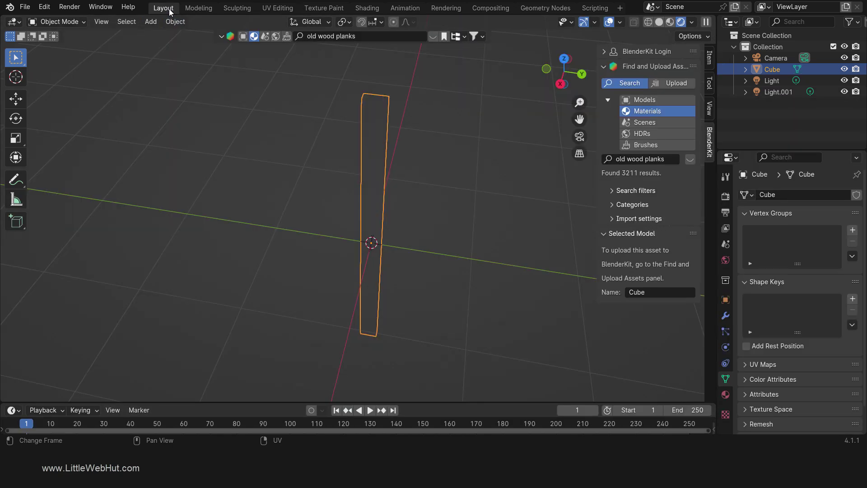
{"action": "left_click", "coordinate": [725, 315]}
{"action": "left_click", "coordinate": [779, 195]}
{"action": "mouse_move", "coordinate": [779, 194]}
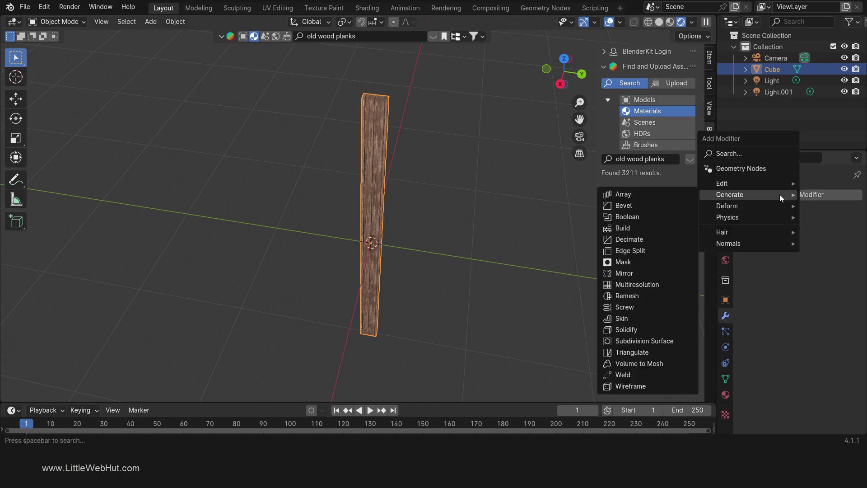
{"action": "left_click", "coordinate": [643, 205]}
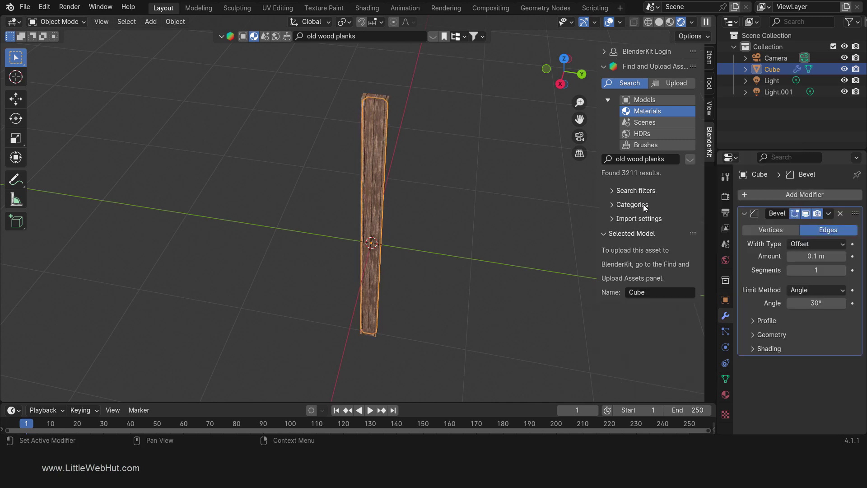
{"action": "left_click", "coordinate": [801, 254]}
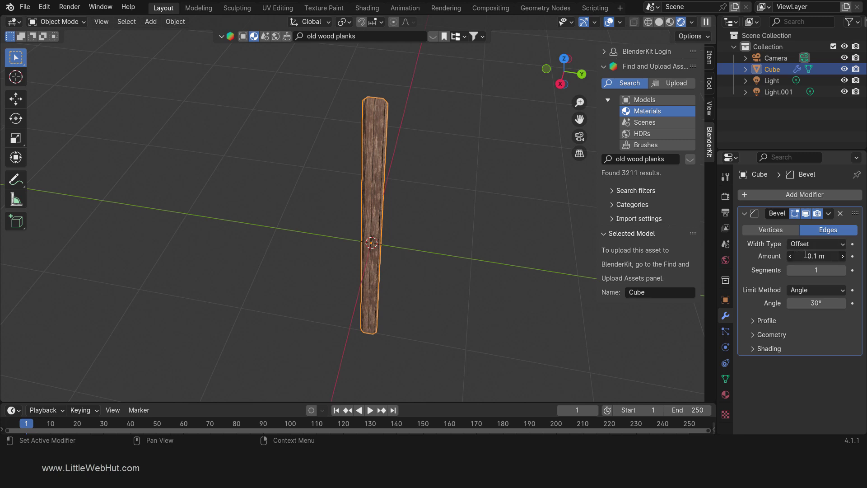
{"action": "type", "text": "0.005"}
{"action": "key", "text": "Return"}
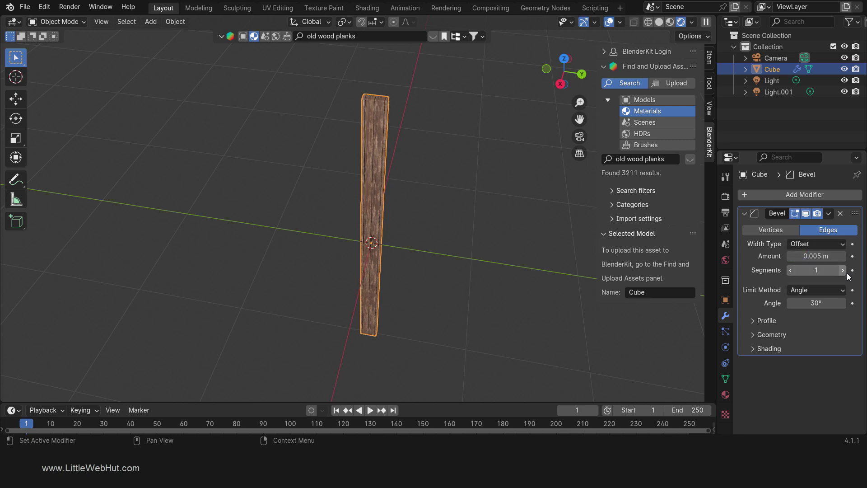
{"action": "left_click", "coordinate": [843, 270]}
{"action": "left_click", "coordinate": [842, 270]}
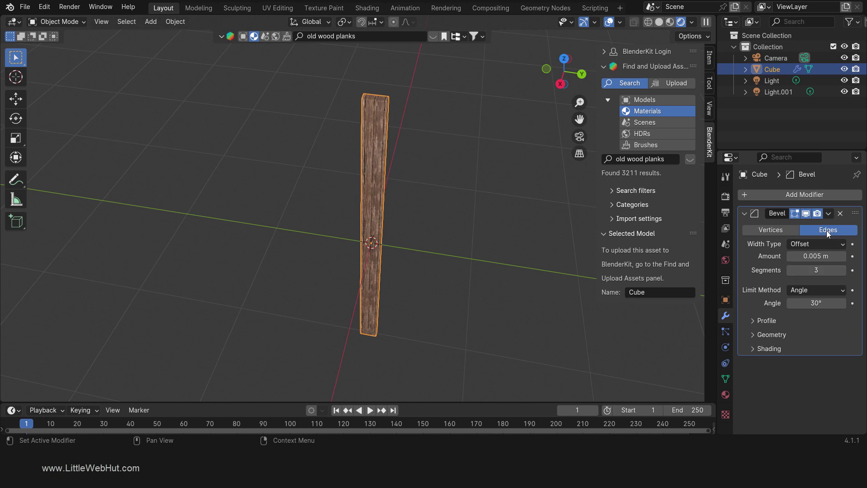
Step: Add a Screw modifier to the plank below the Bevel modifier and bring its settings into view
{"action": "left_click", "coordinate": [821, 191]}
{"action": "mouse_move", "coordinate": [819, 190]}
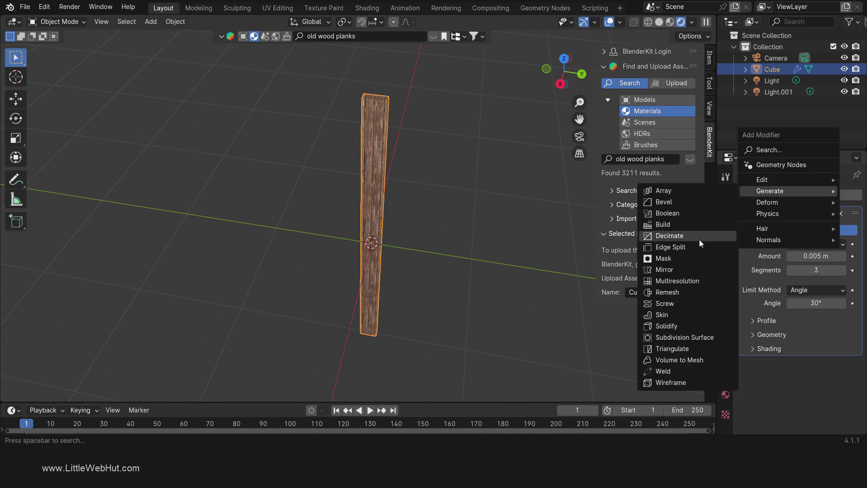
{"action": "left_click", "coordinate": [692, 304]}
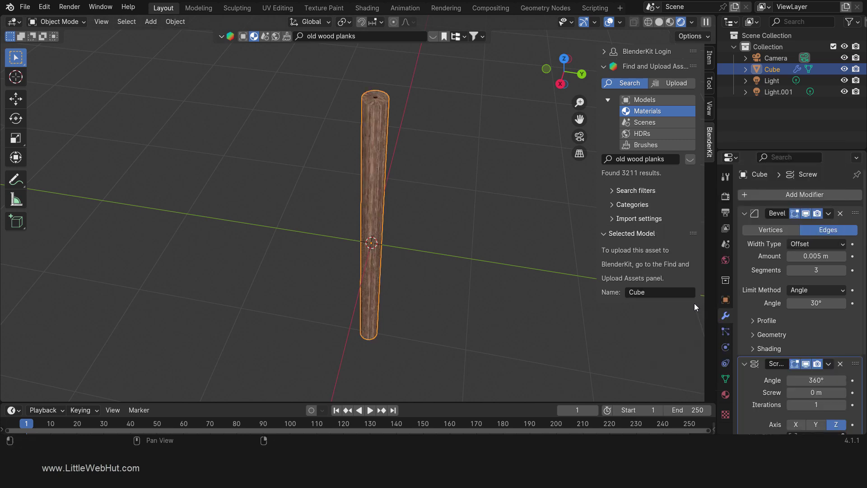
{"action": "scroll", "coordinate": [786, 286], "scroll_direction": "down", "scroll_amount": 3}
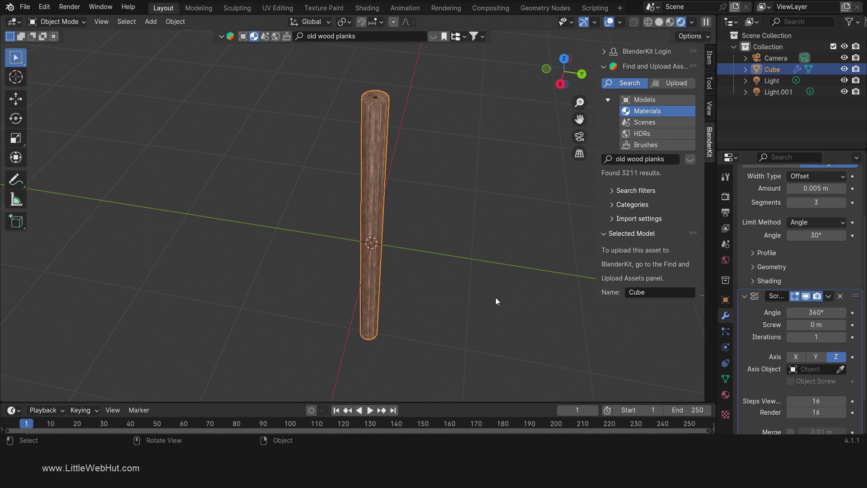
Step: Move the whole plank mesh 1.7 m along the X axis in Edit Mode
{"action": "key", "text": "Tab"}
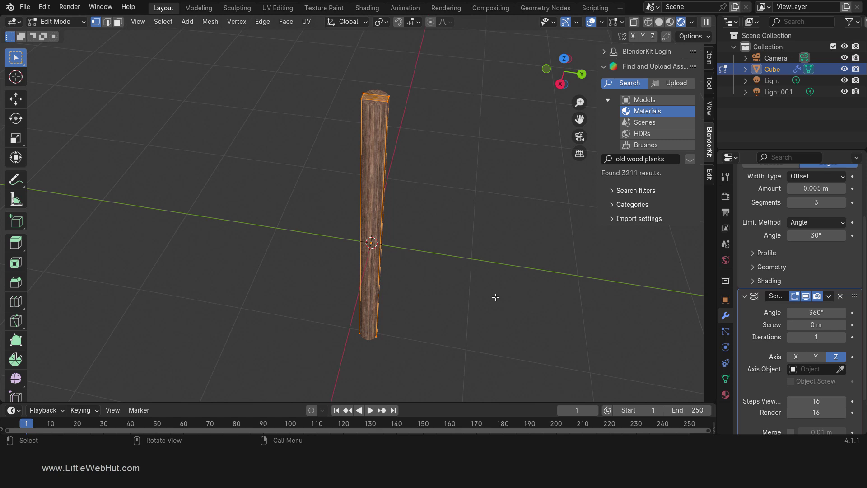
{"action": "scroll", "coordinate": [495, 296], "scroll_direction": "down", "scroll_amount": 3}
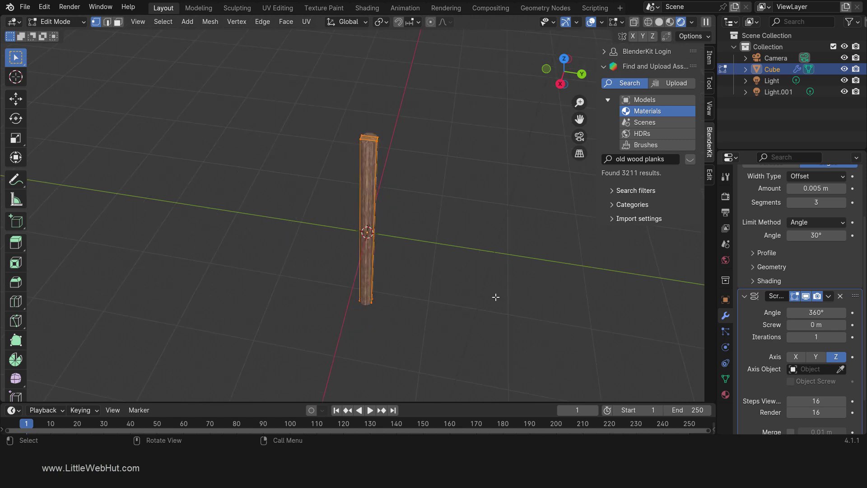
{"action": "type", "text": "gx"}
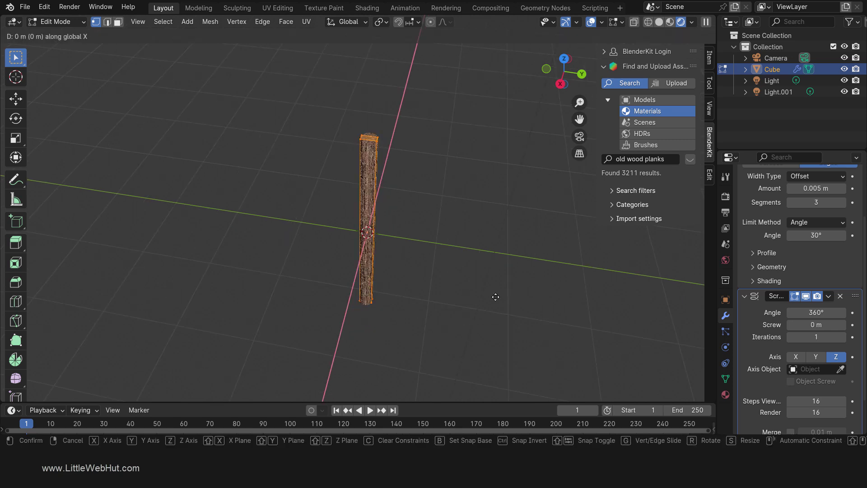
{"action": "type", "text": "1.7"}
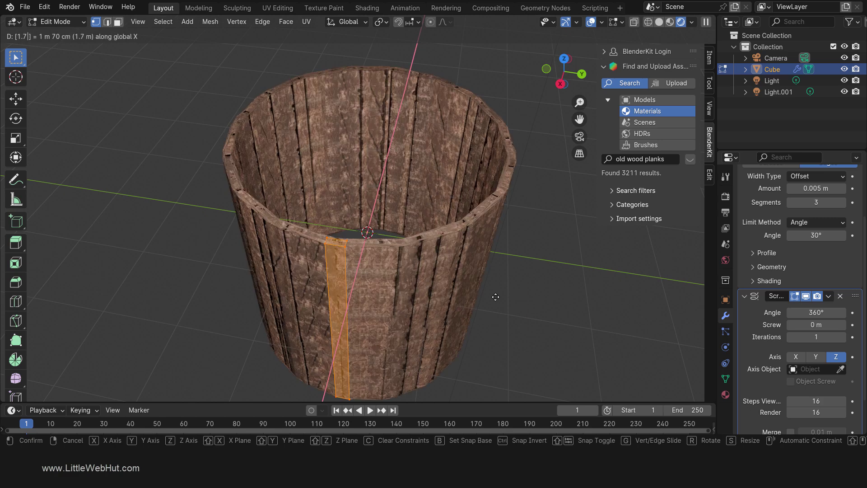
{"action": "key", "text": "Return"}
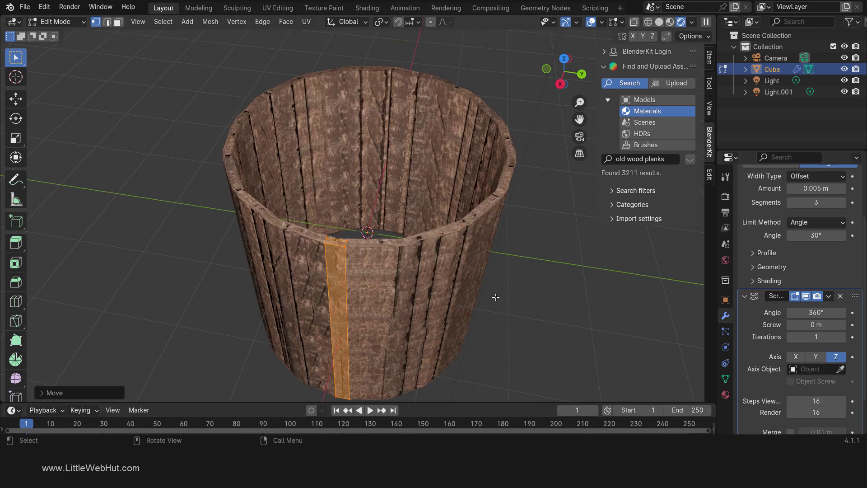
Step: Rotate the plank mesh 10° about the Y axis to taper the bucket's wall
{"action": "type", "text": "ry"}
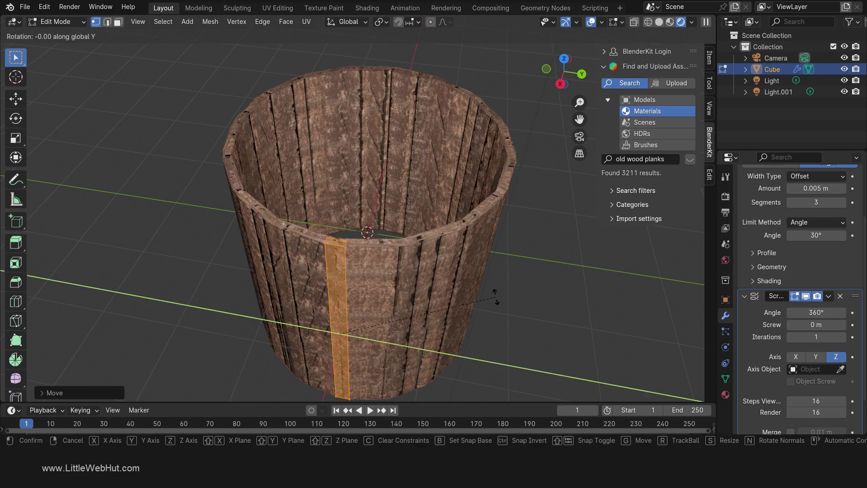
{"action": "type", "text": "10"}
{"action": "key", "text": "Return"}
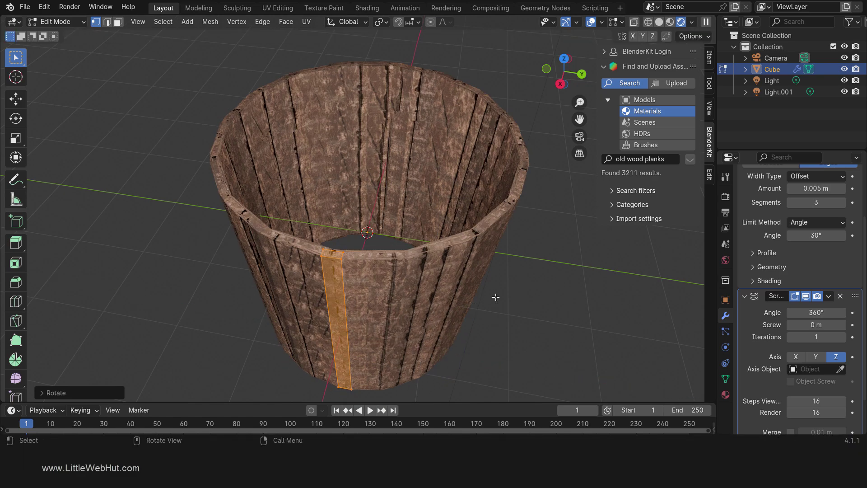
{"action": "middle_click_drag", "start_coordinate": [456, 262], "coordinate": [482, 260]}
Step: Switch the viewport to solid shading and save the file
{"action": "key", "text": "z"}
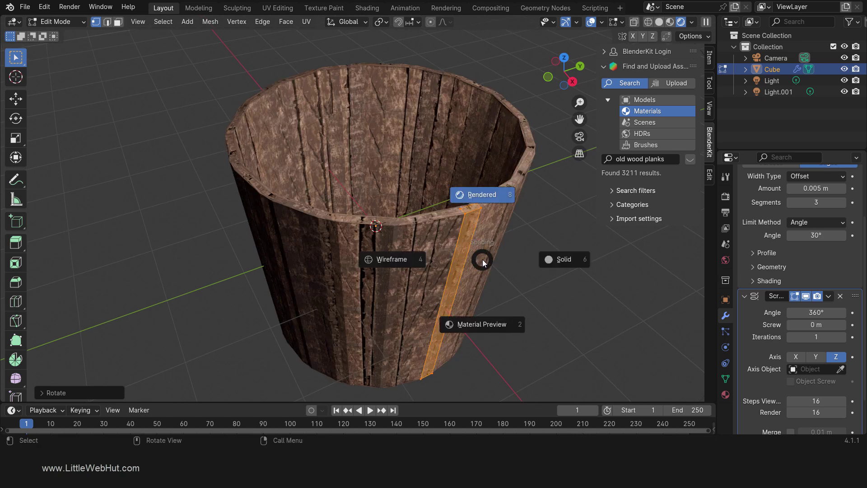
{"action": "left_click", "coordinate": [565, 260]}
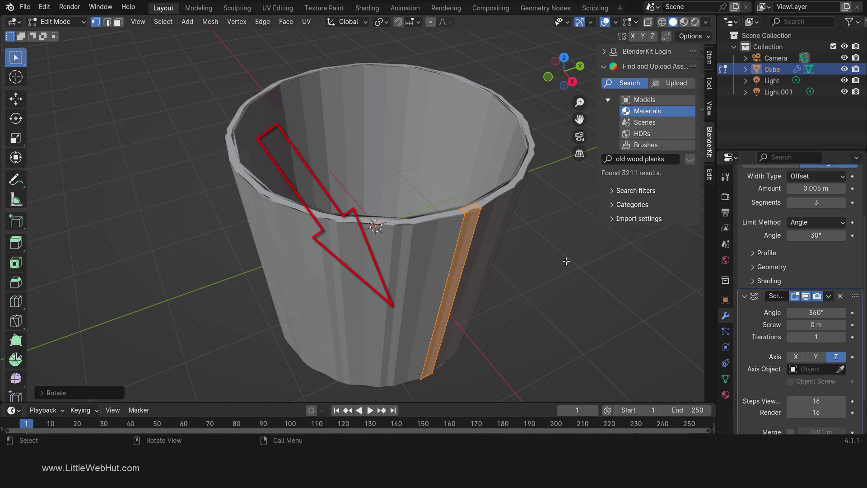
{"action": "left_click", "coordinate": [25, 7]}
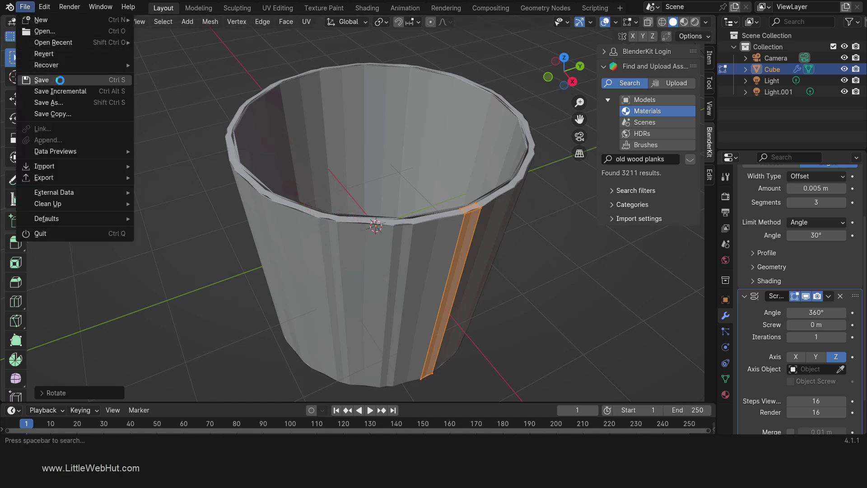
{"action": "left_click", "coordinate": [41, 80]}
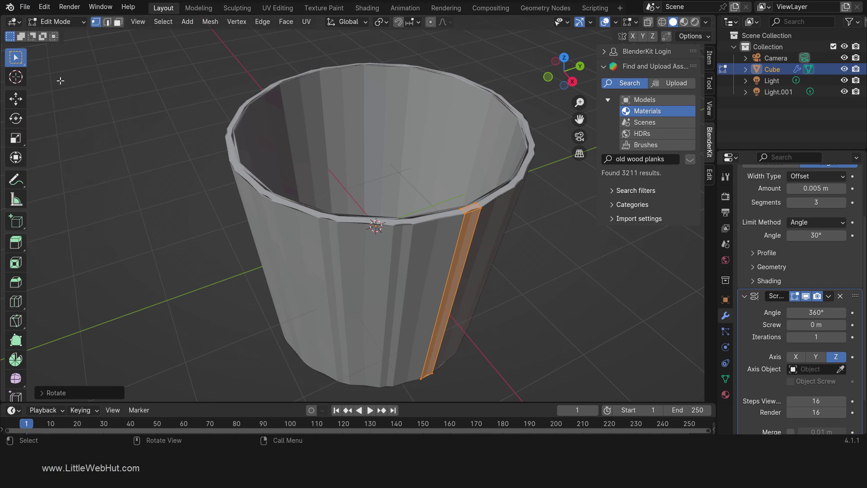
Step: Return to Object Mode, add a cylinder mesh inside the bucket, and turn on X-ray display
{"action": "key", "text": "Tab"}
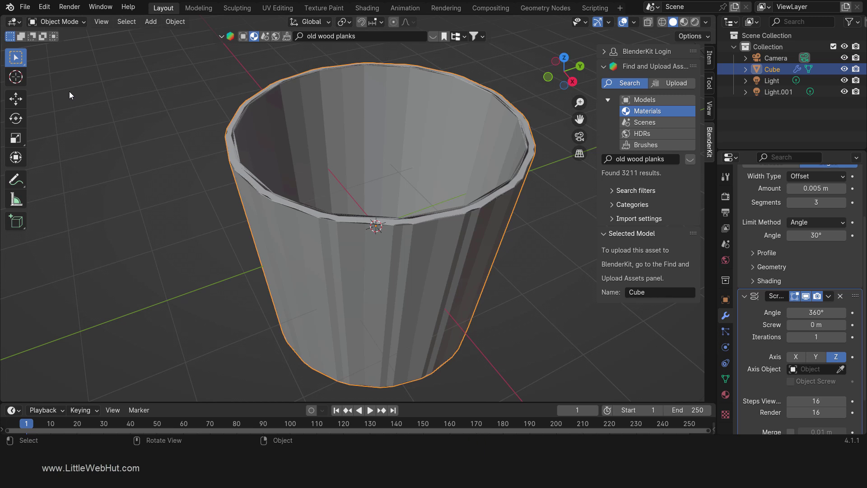
{"action": "key", "text": "shift+a"}
{"action": "mouse_move", "coordinate": [68, 80]}
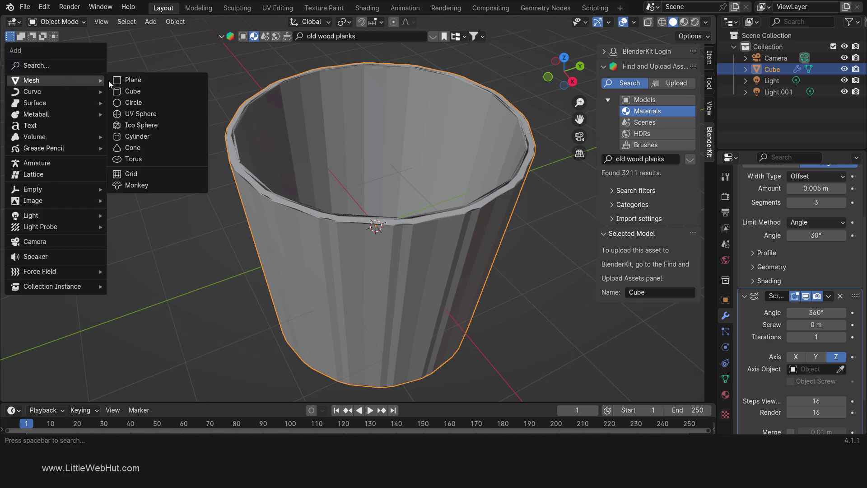
{"action": "left_click", "coordinate": [173, 137]}
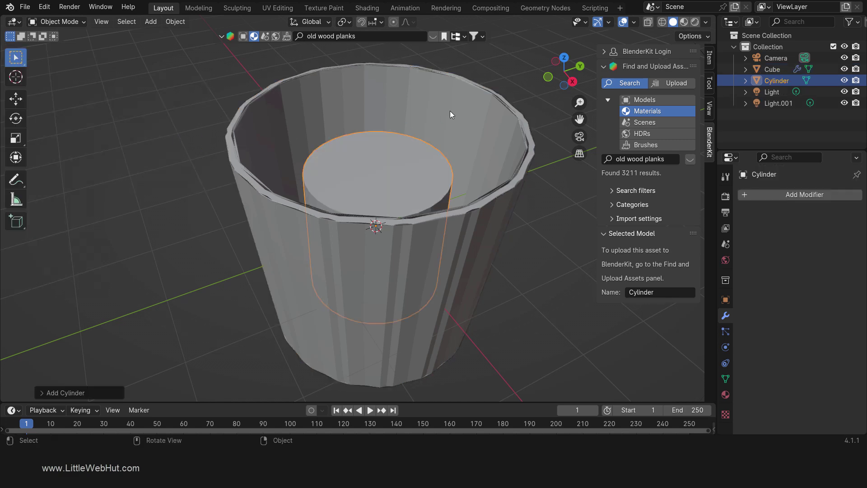
{"action": "left_click", "coordinate": [648, 22]}
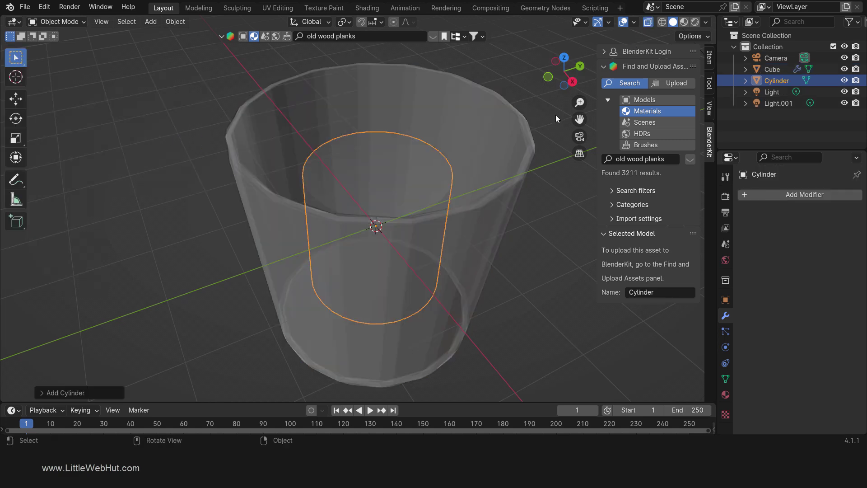
Step: In the right side view, lower the cylinder's bottom vertices to just above the bucket's lower rim and scale them out to its walls
{"action": "key", "text": "Tab"}
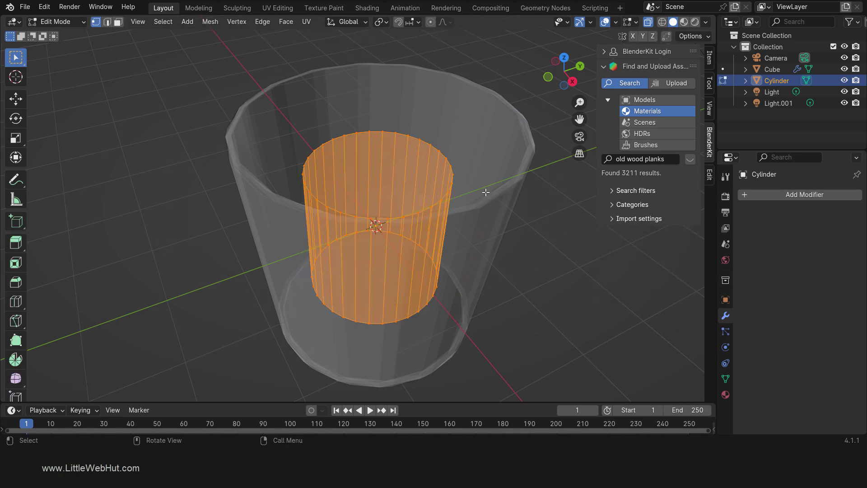
{"action": "key", "text": "KP_3"}
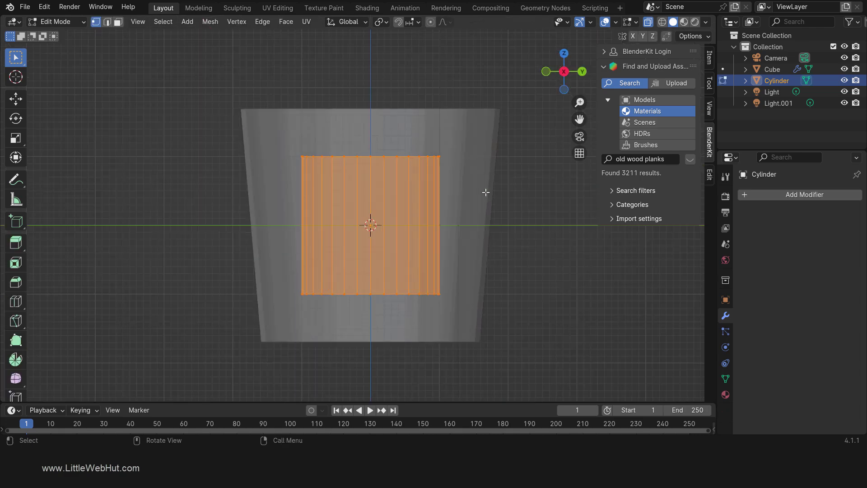
{"action": "scroll", "coordinate": [485, 193], "scroll_direction": "up", "scroll_amount": 1}
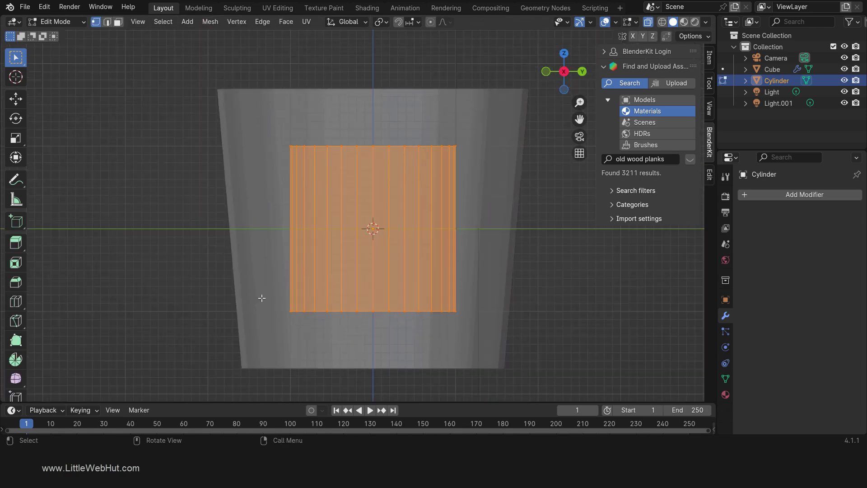
{"action": "left_click_drag", "start_coordinate": [262, 298], "coordinate": [506, 333]}
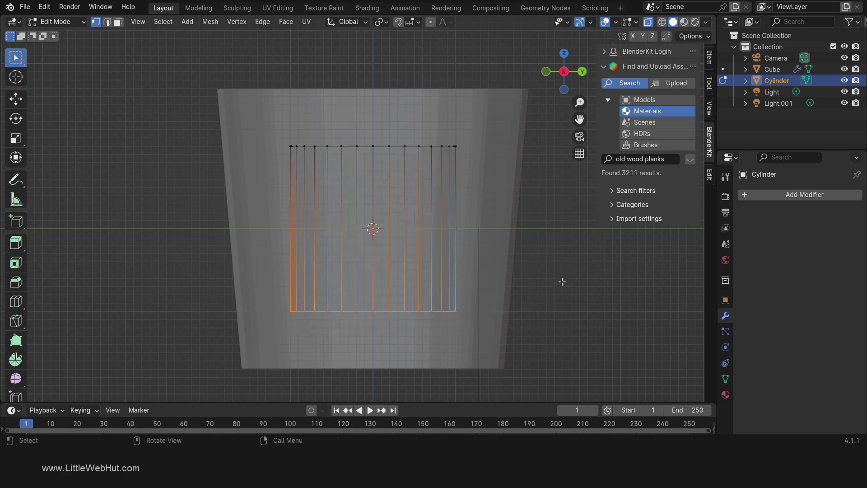
{"action": "key", "text": "g"}
{"action": "key", "text": "z"}
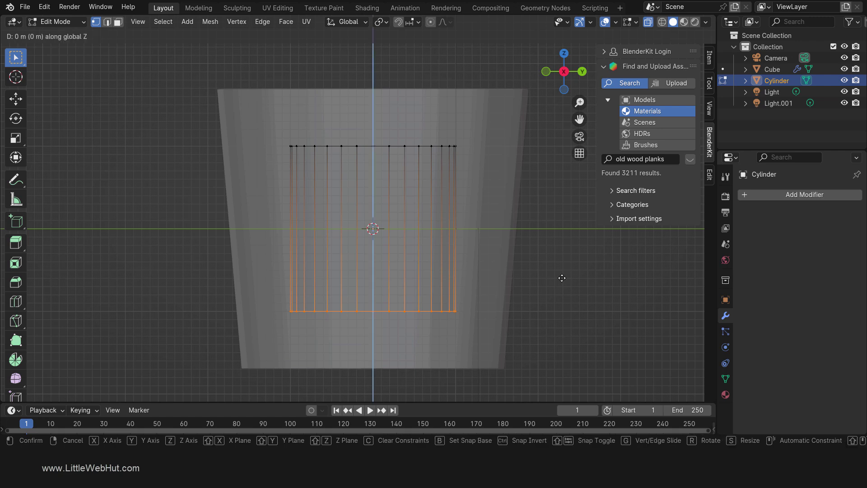
{"action": "left_click", "coordinate": [562, 325]}
{"action": "key", "text": "s"}
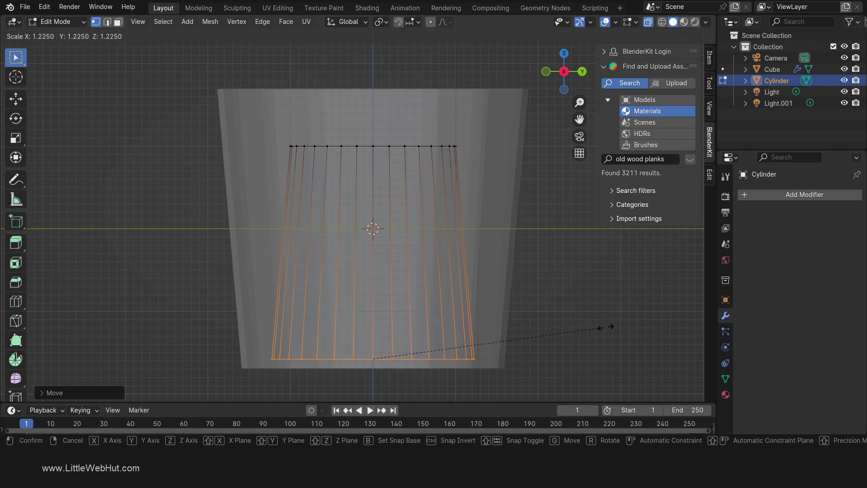
{"action": "left_click", "coordinate": [663, 320]}
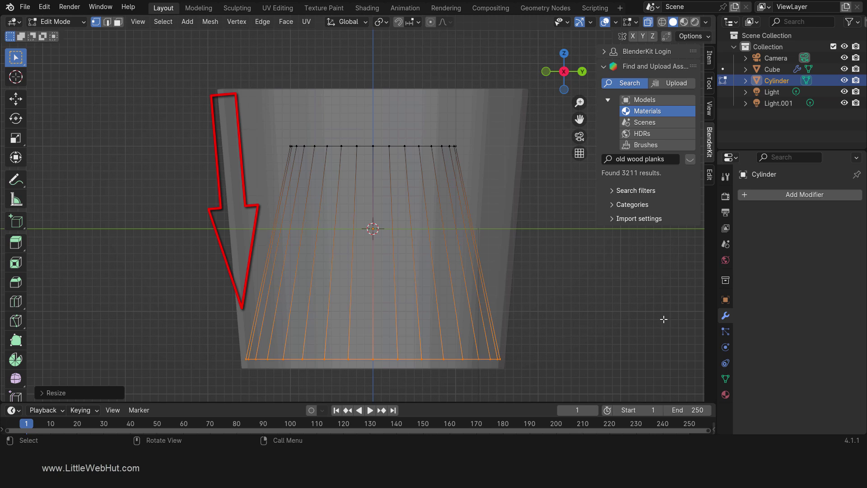
Step: Lower the cylinder's top vertices along Z to just above its base and scale them out to the bucket's walls, forming a thin disc
{"action": "left_click_drag", "start_coordinate": [263, 128], "coordinate": [485, 164]}
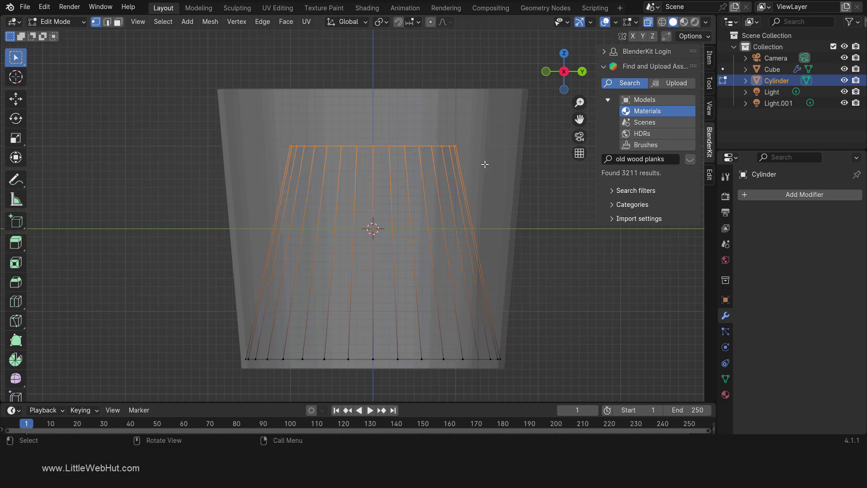
{"action": "key", "text": "g"}
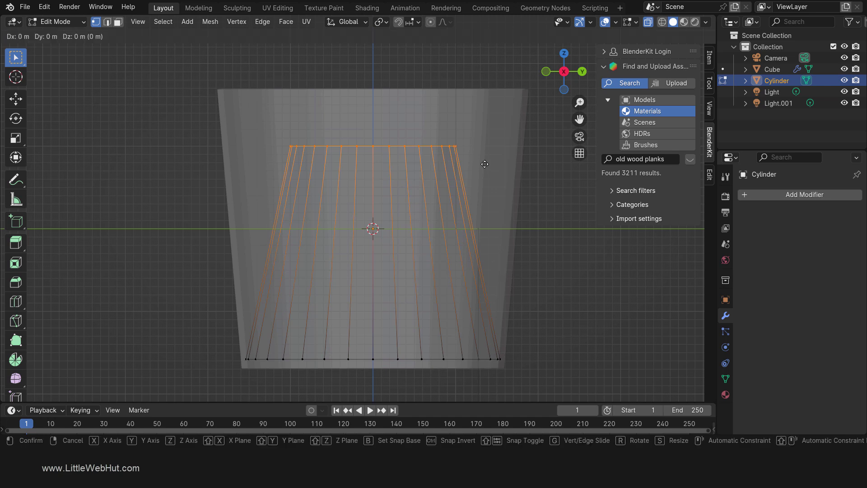
{"action": "key", "text": "z"}
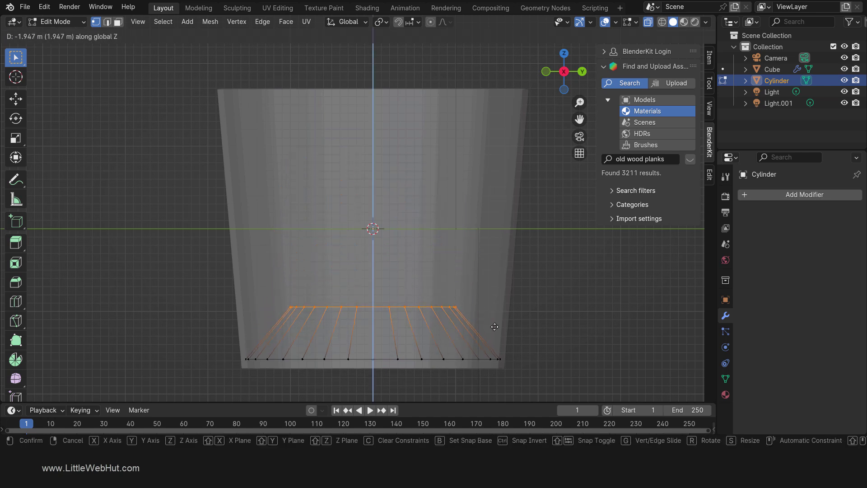
{"action": "left_click", "coordinate": [486, 362]}
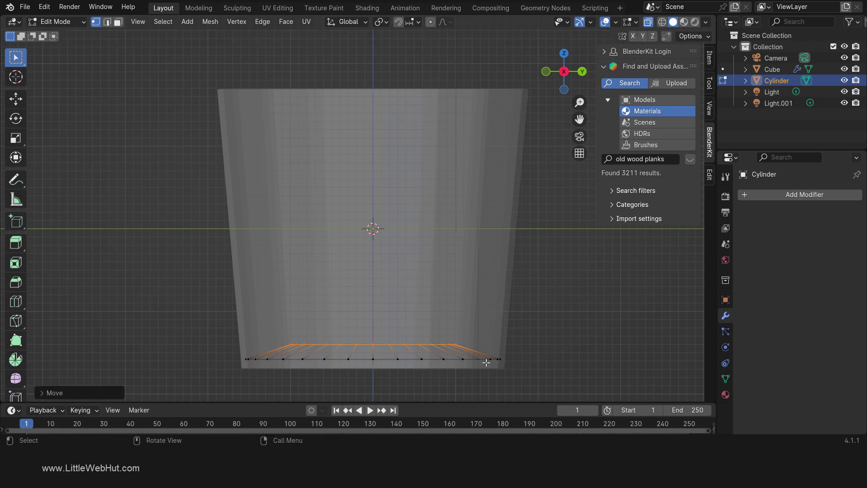
{"action": "key", "text": "s"}
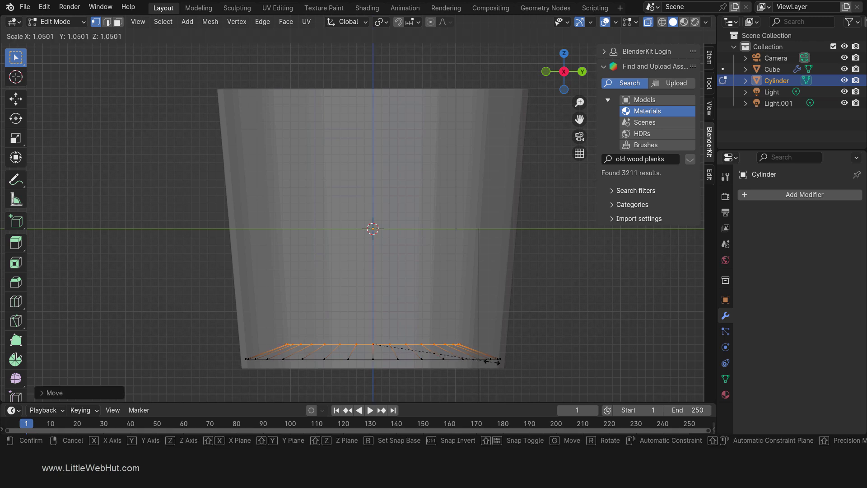
{"action": "left_click", "coordinate": [551, 354]}
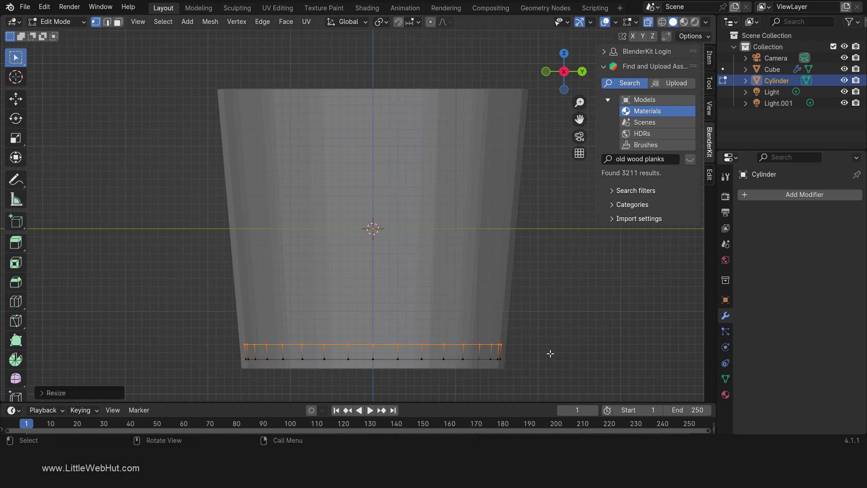
Step: Return to Object Mode and show the bucket's underside in rendered shading
{"action": "key", "text": "Tab"}
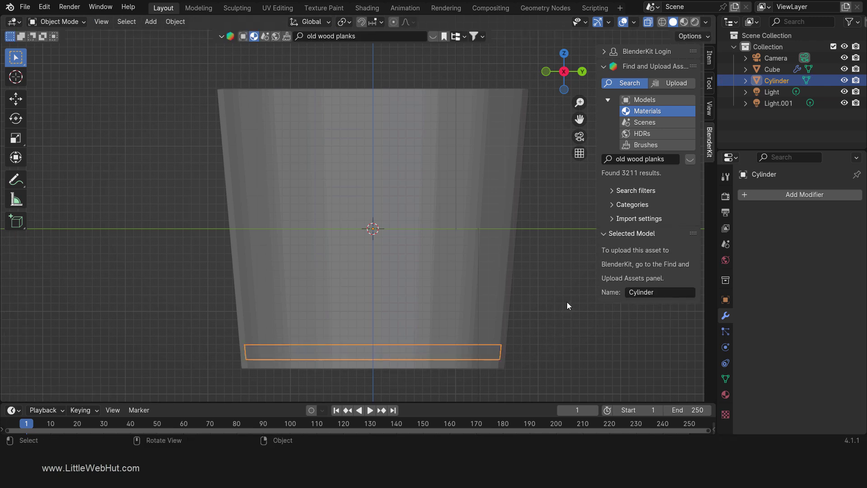
{"action": "key", "text": "z"}
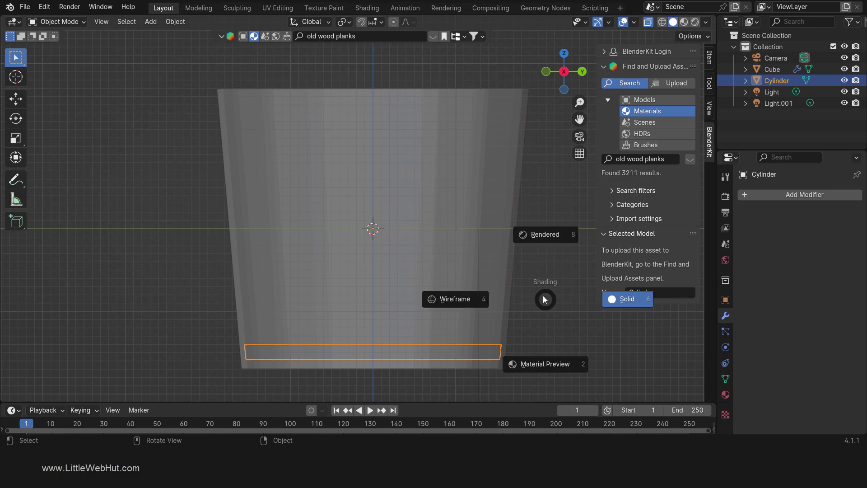
{"action": "left_click", "coordinate": [536, 236]}
{"action": "middle_click_drag", "start_coordinate": [533, 241], "coordinate": [515, 262]}
{"action": "scroll", "coordinate": [514, 261], "scroll_direction": "down", "scroll_amount": 3}
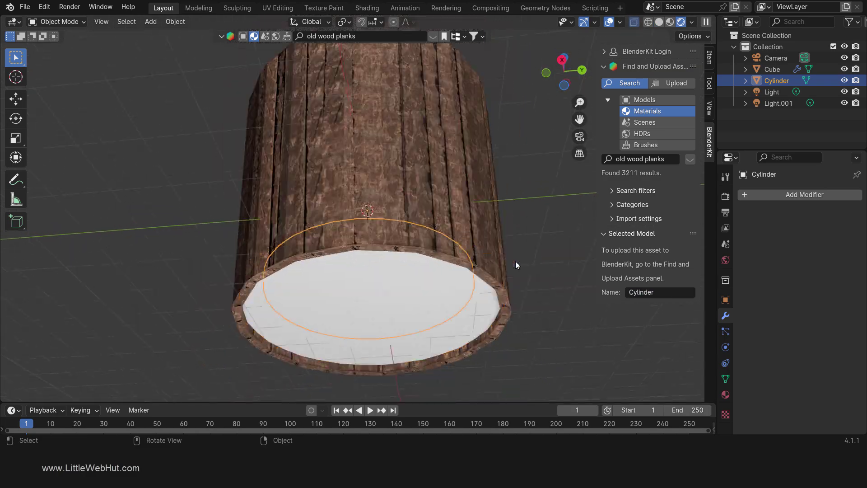
Step: Assign the existing Old Wood Planks material to the bucket's bottom disc, deselect it, and view the bucket from above
{"action": "left_click", "coordinate": [725, 394]}
{"action": "left_click", "coordinate": [746, 242]}
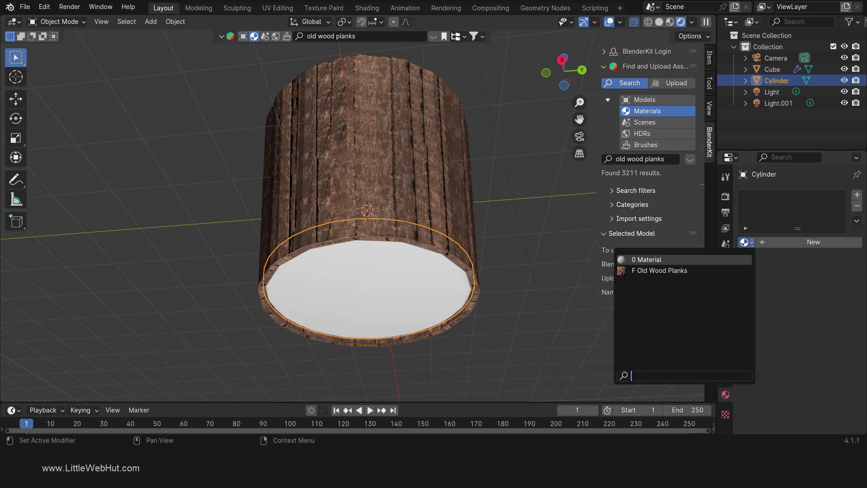
{"action": "left_click", "coordinate": [720, 269]}
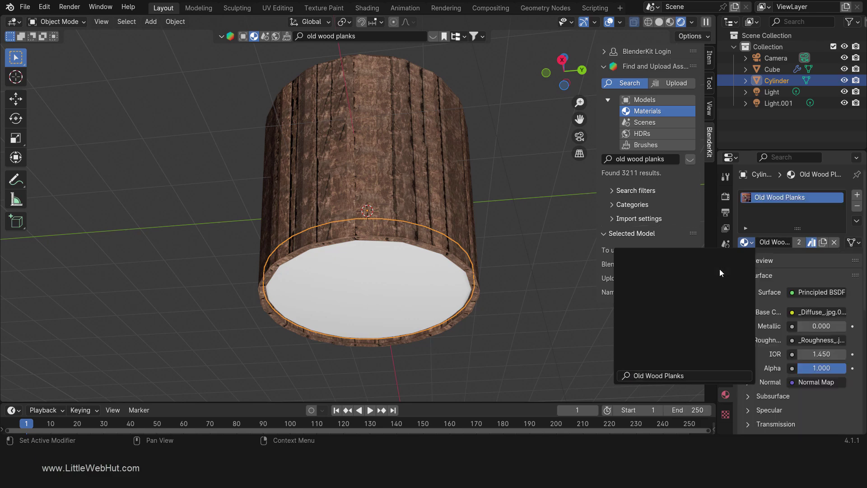
{"action": "left_click", "coordinate": [545, 242]}
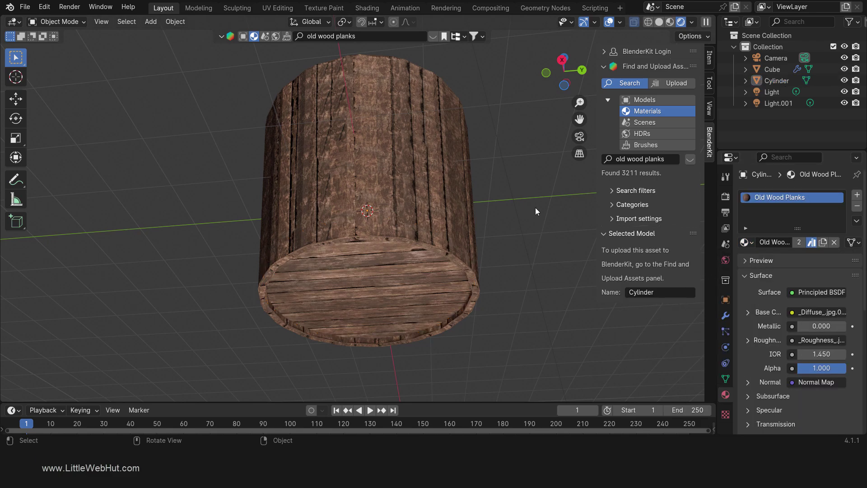
{"action": "middle_click_drag", "start_coordinate": [536, 186], "coordinate": [532, 291]}
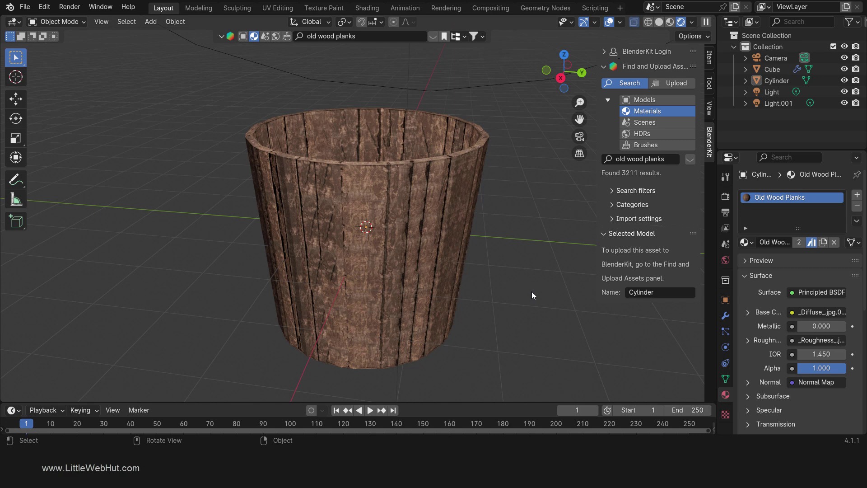
Step: Add a mesh circle at the bucket's centre
{"action": "key", "text": "shift+a"}
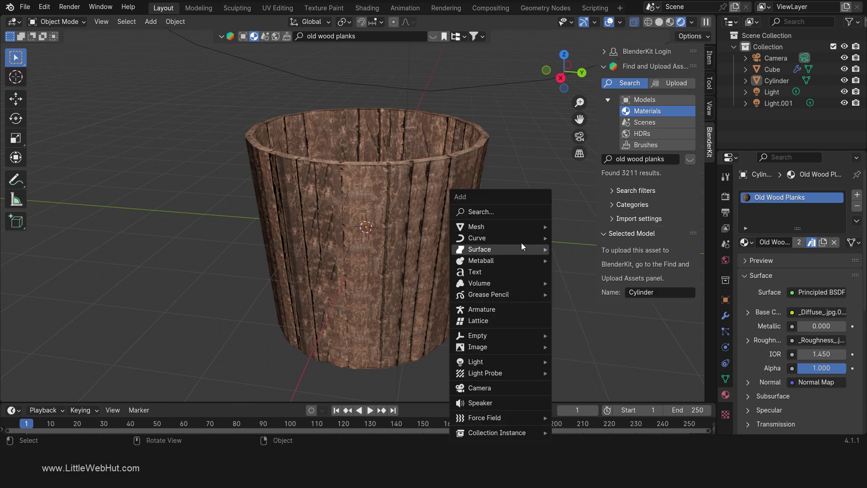
{"action": "mouse_move", "coordinate": [519, 228]}
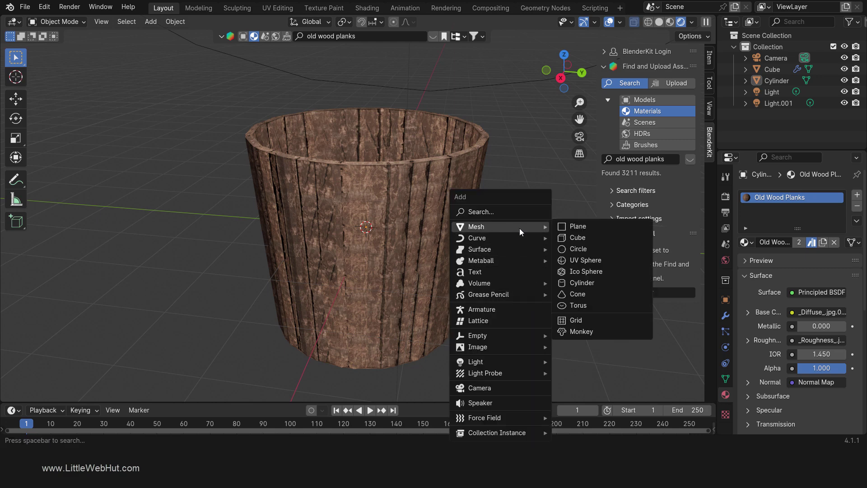
{"action": "left_click", "coordinate": [598, 248]}
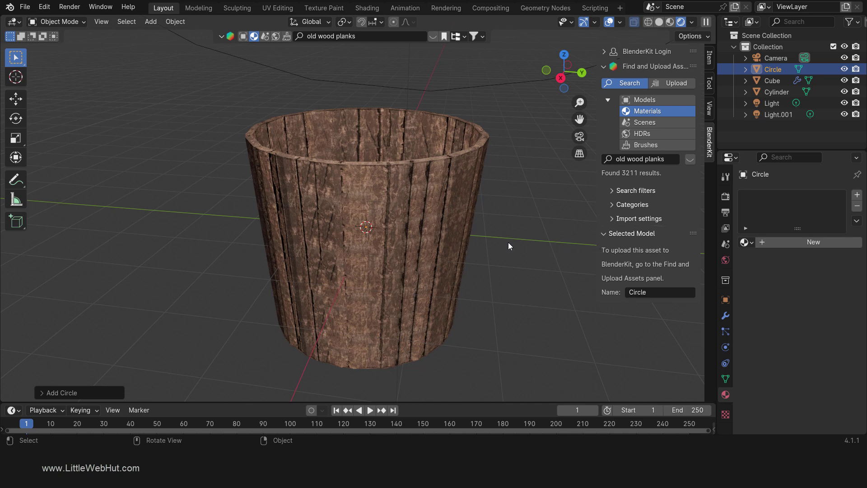
Step: In the right side view with solid shading, scale the circle's vertices out in Edit Mode to meet the bucket's walls
{"action": "key", "text": "KP_3"}
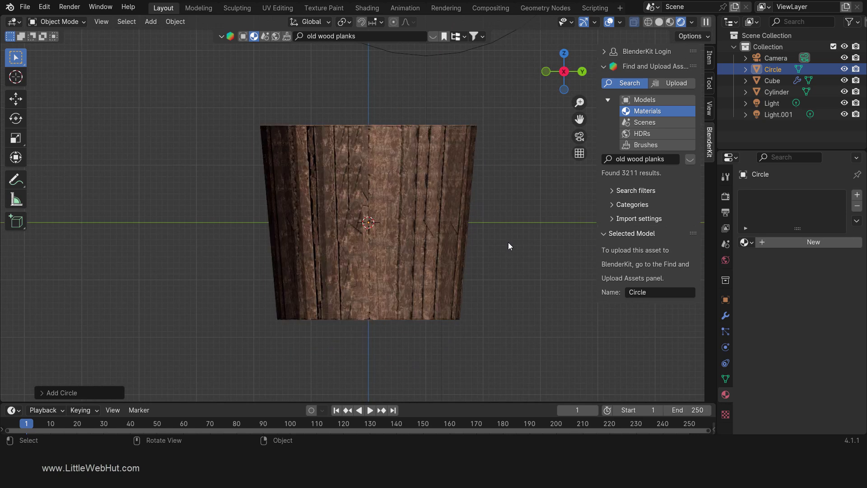
{"action": "key", "text": "z"}
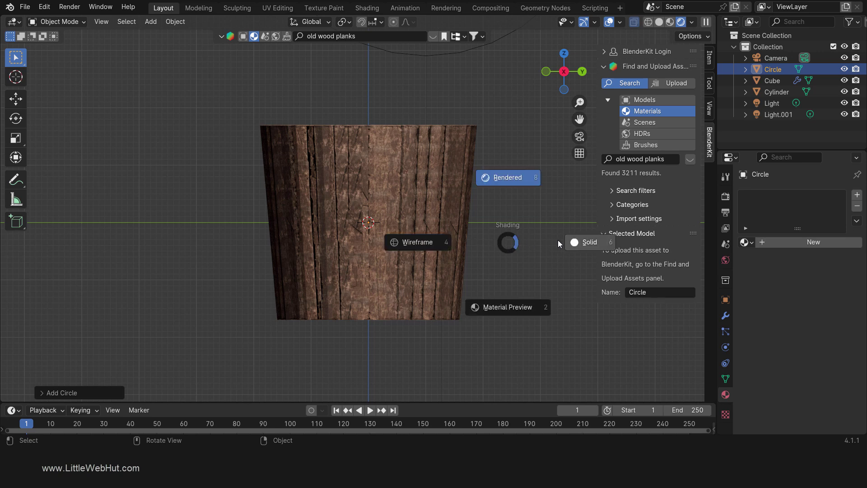
{"action": "left_click", "coordinate": [580, 241]}
{"action": "key", "text": "Tab"}
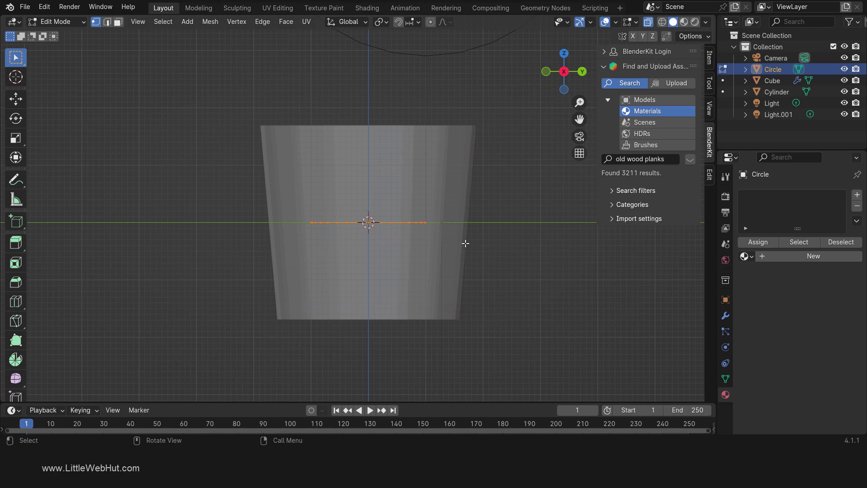
{"action": "key", "text": "s"}
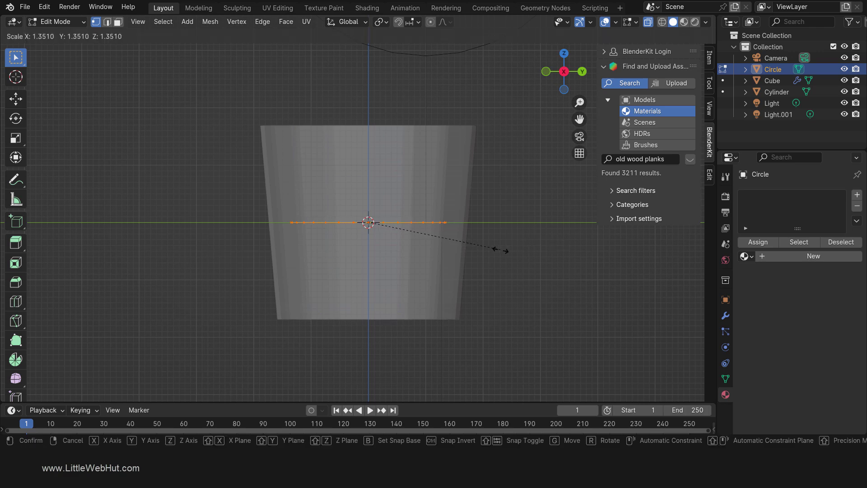
{"action": "left_click", "coordinate": [543, 259]}
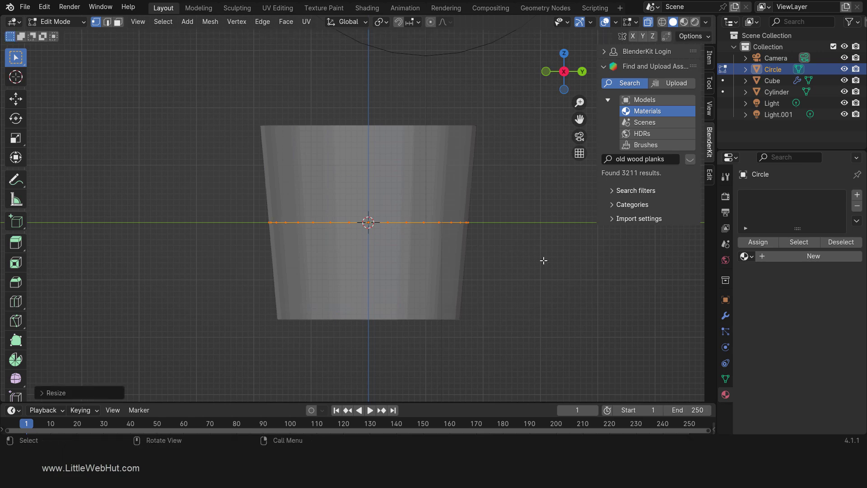
Step: Extrude the circle 0.25 m downward along Z and scale the lower ring in slightly to follow the bucket's taper
{"action": "key", "text": "g"}
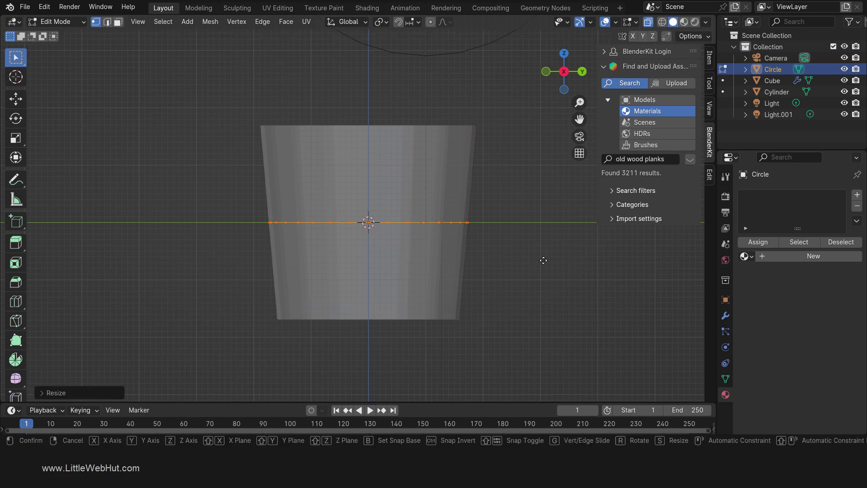
{"action": "key", "text": "z"}
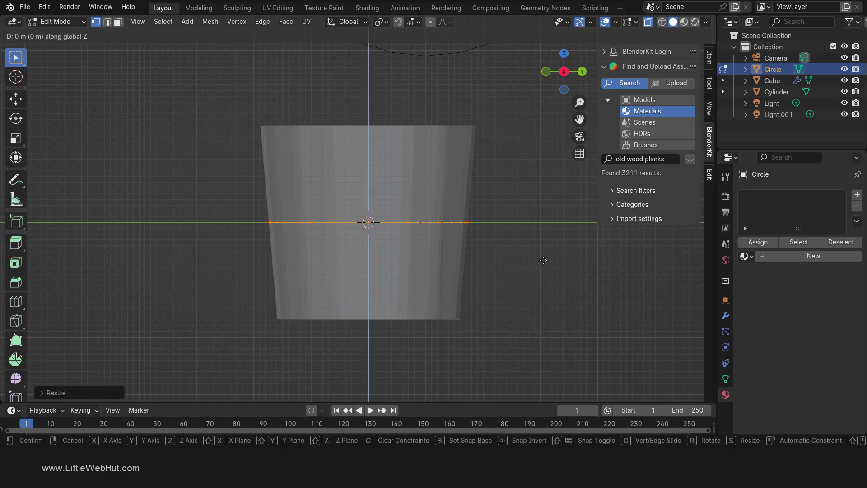
{"action": "type", "text": "-0.25"}
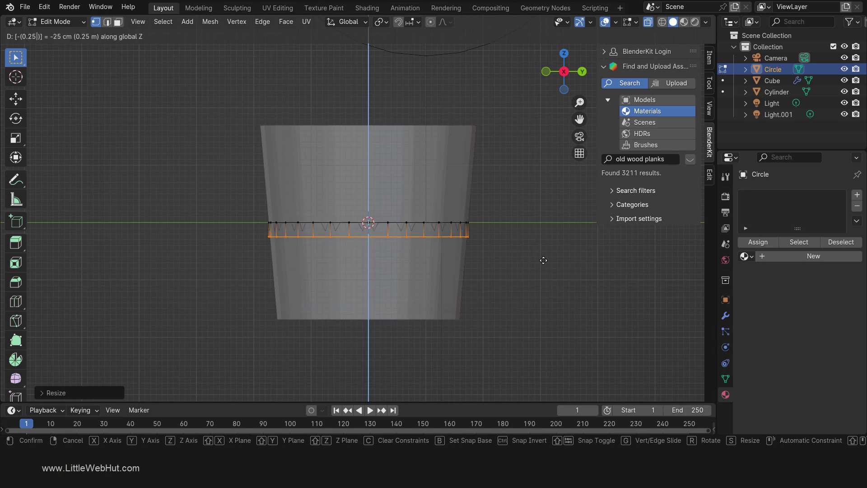
{"action": "key", "text": "Return"}
{"action": "key", "text": "s"}
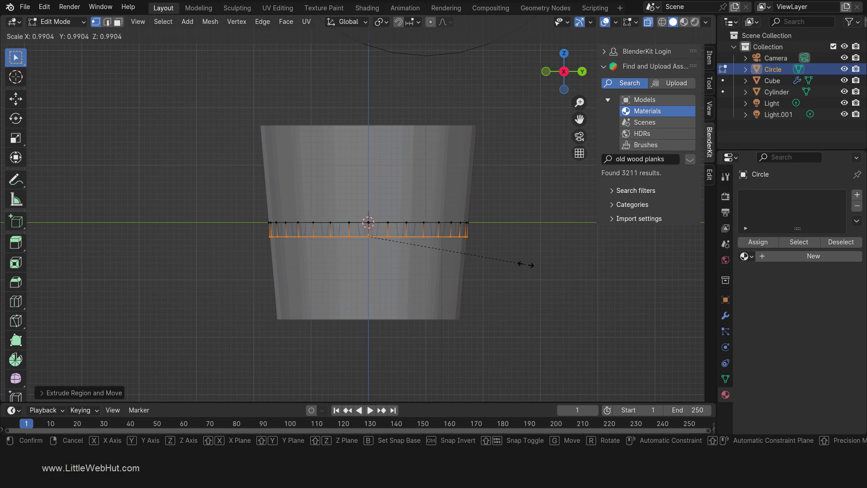
{"action": "left_click", "coordinate": [521, 267]}
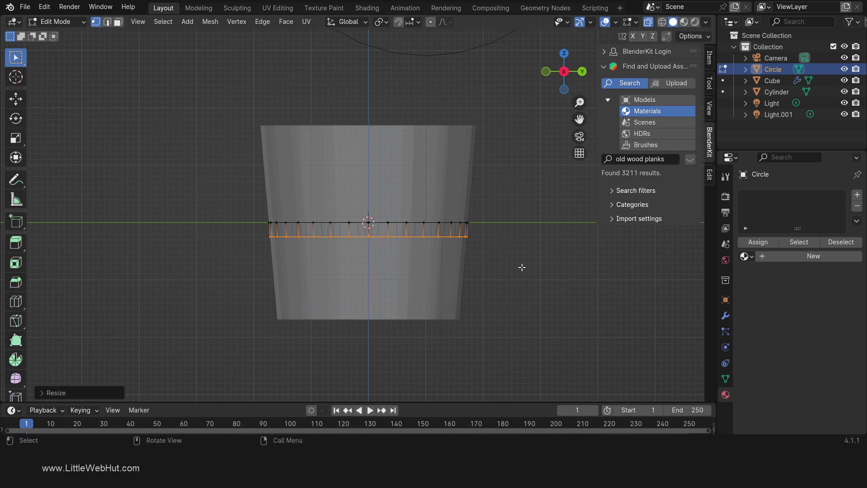
Step: Select the whole band, extrude it in place, and scale the extrusion by 1.025 on all axes except Z to give it thickness
{"action": "key", "text": "a"}
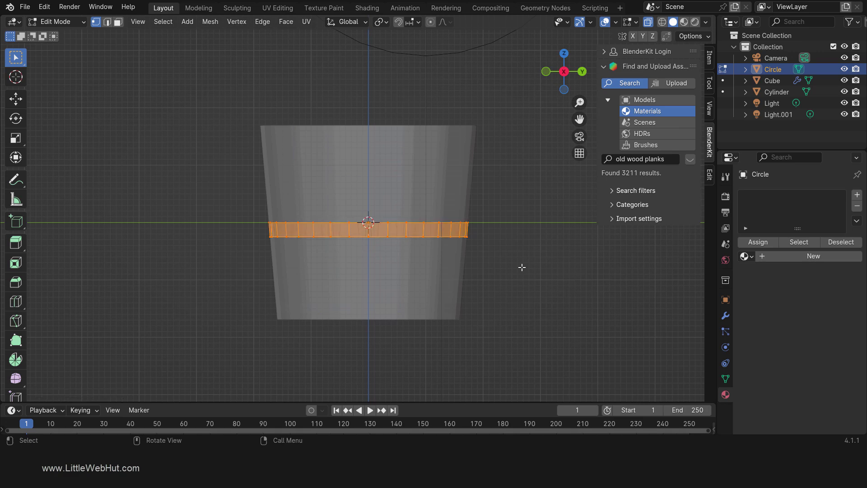
{"action": "key", "text": "e"}
{"action": "right_click", "coordinate": [521, 267]}
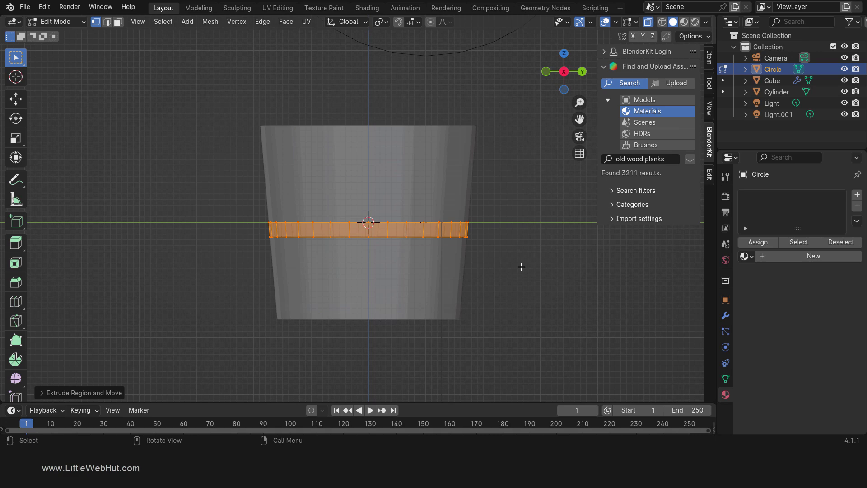
{"action": "key", "text": "s"}
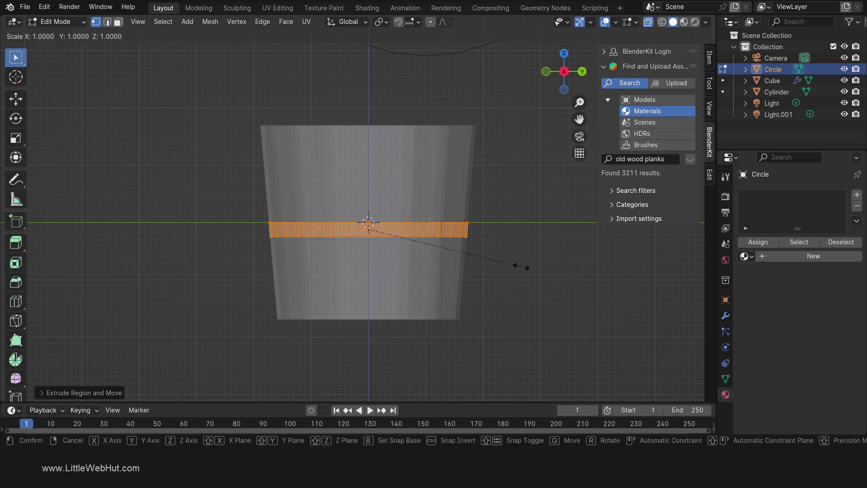
{"action": "key", "text": "shift+z"}
{"action": "type", "text": "1.025"}
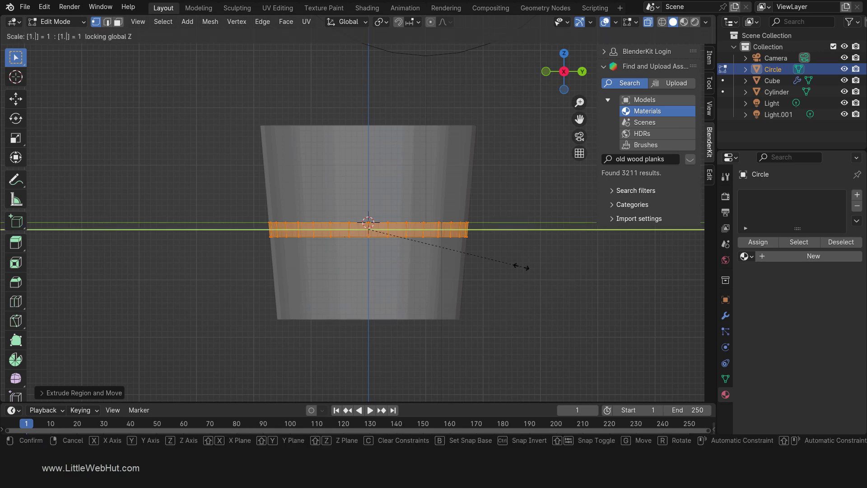
{"action": "key", "text": "Return"}
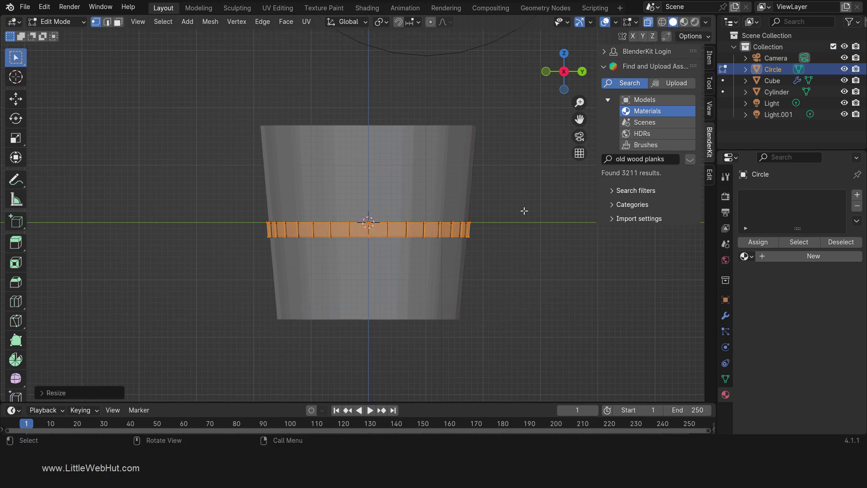
Step: Return to Object Mode and show the band around the bucket in rendered shading
{"action": "scroll", "coordinate": [525, 210], "scroll_direction": "up", "scroll_amount": 2}
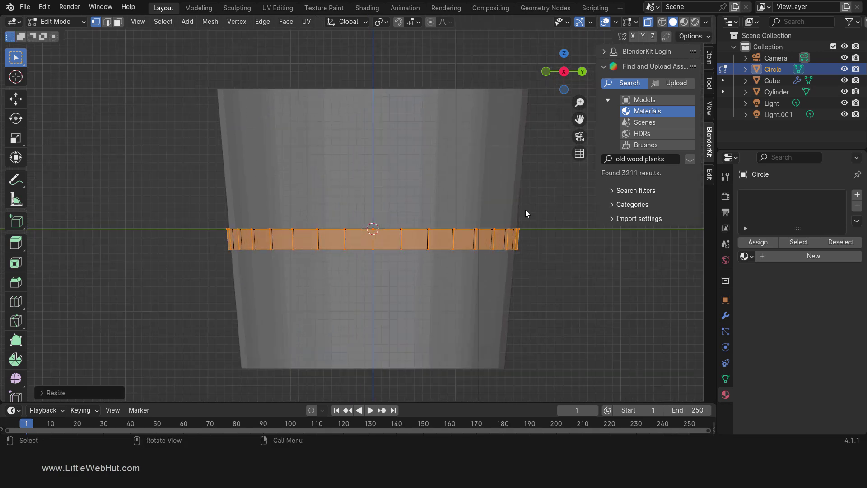
{"action": "key", "text": "Tab"}
{"action": "key", "text": "z"}
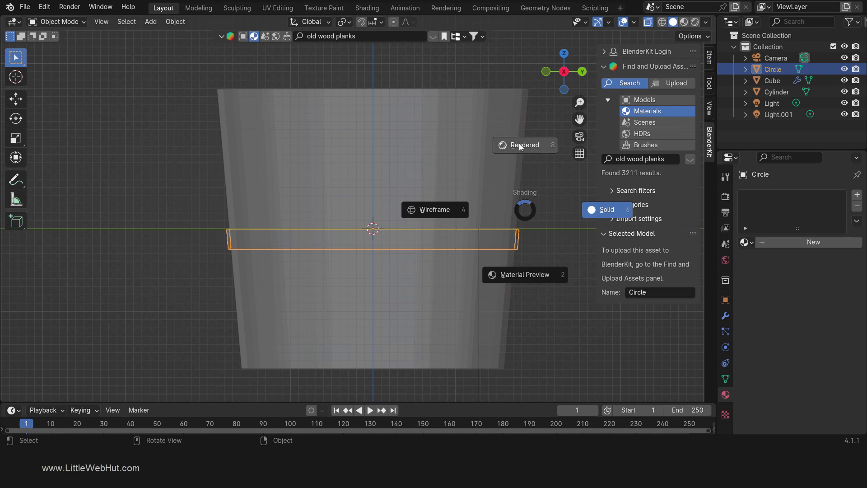
{"action": "left_click", "coordinate": [519, 145]}
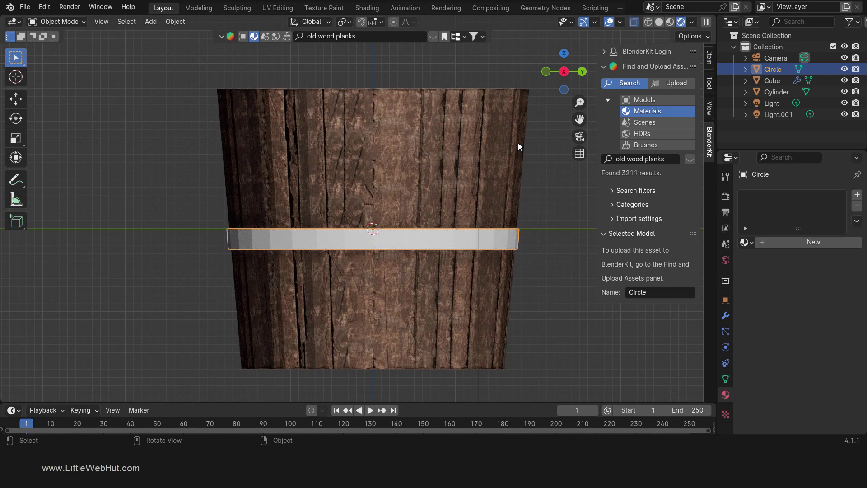
Step: Search the BlenderKit materials for "metal plates old", apply the Metal plates old material to the band, and close the results
{"action": "left_click", "coordinate": [642, 158]}
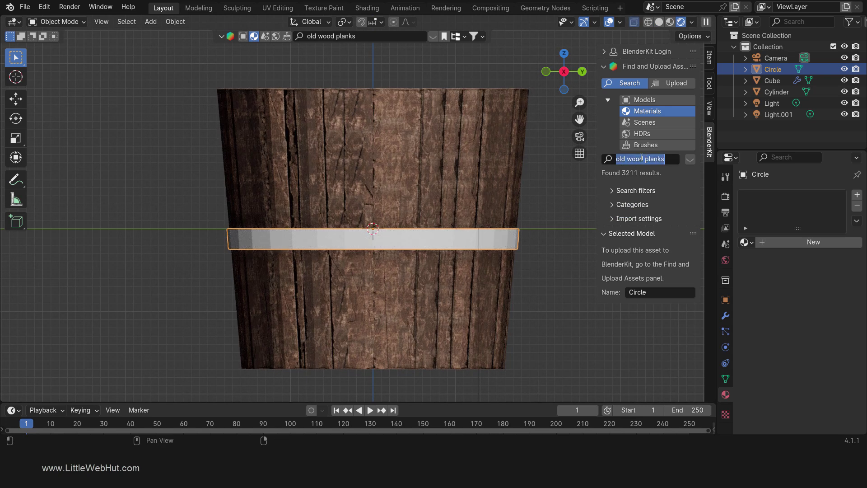
{"action": "type", "text": "metal plat"}
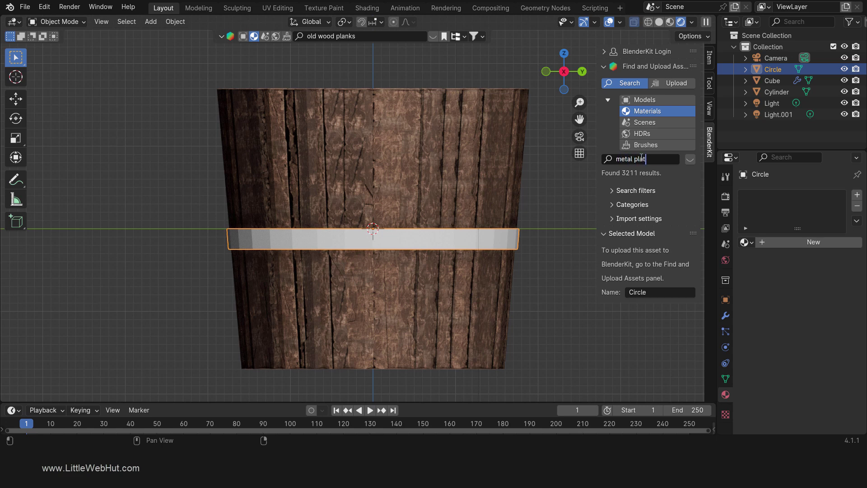
{"action": "type", "text": "es old"}
{"action": "key", "text": "Return"}
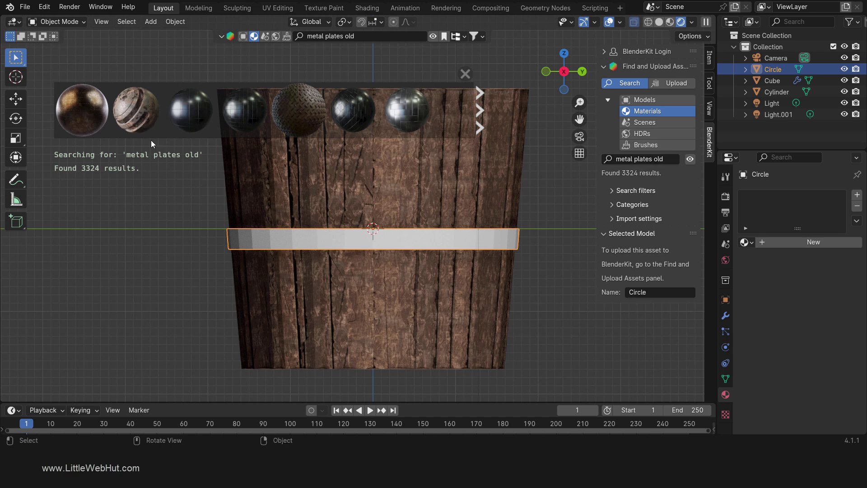
{"action": "mouse_move", "coordinate": [87, 108]}
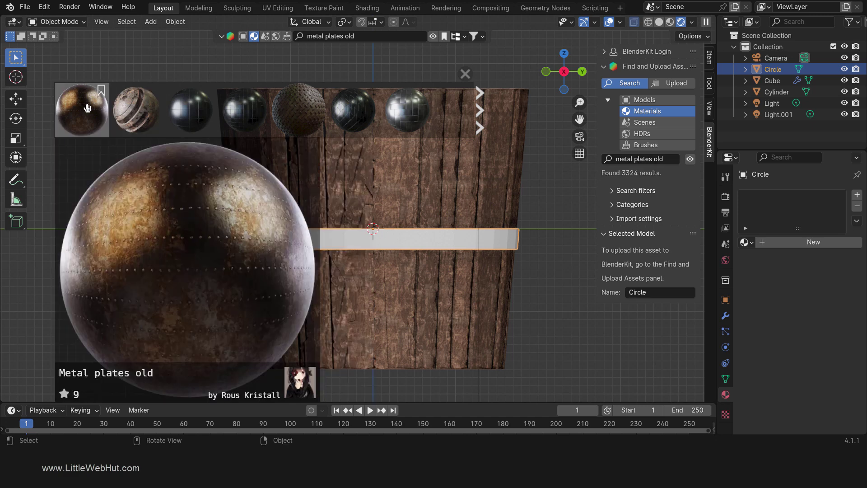
{"action": "left_click", "coordinate": [88, 108]}
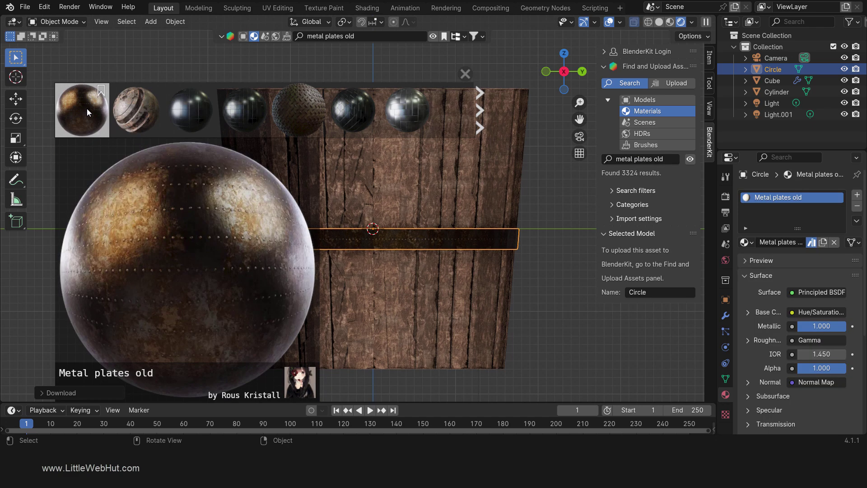
{"action": "left_click", "coordinate": [467, 74]}
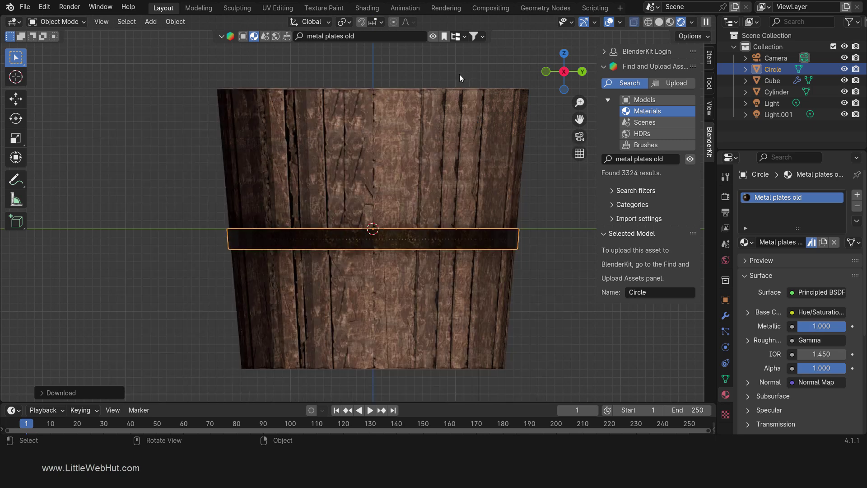
Step: In the Shading workspace, set the Mapping node's scale to 0.2 on X, Y and Z for the band's metal material
{"action": "left_click", "coordinate": [367, 8]}
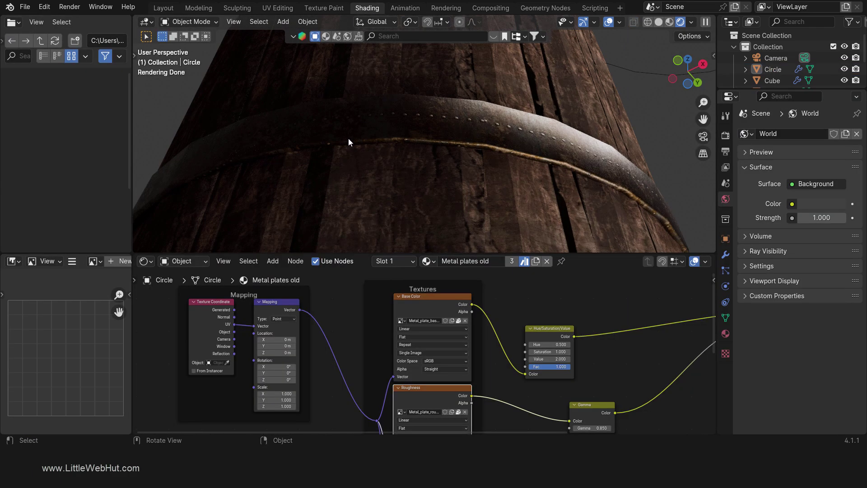
{"action": "scroll", "coordinate": [288, 385], "scroll_direction": "up", "scroll_amount": 1}
{"action": "scroll", "coordinate": [288, 385], "scroll_direction": "up", "scroll_amount": 2}
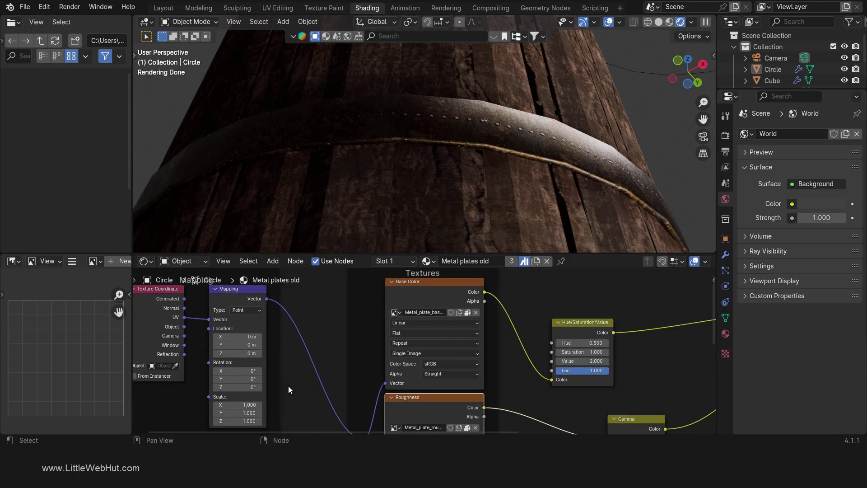
{"action": "double_click", "coordinate": [244, 404]}
{"action": "type", "text": "0.2"}
{"action": "key", "text": "Return"}
{"action": "double_click", "coordinate": [243, 412]}
{"action": "type", "text": "0.2"}
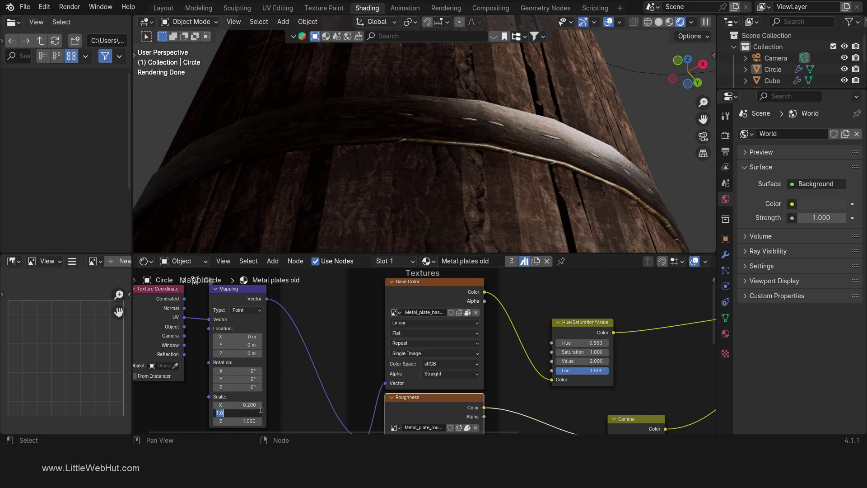
{"action": "key", "text": "Return"}
{"action": "double_click", "coordinate": [244, 421]}
{"action": "type", "text": "0.2"}
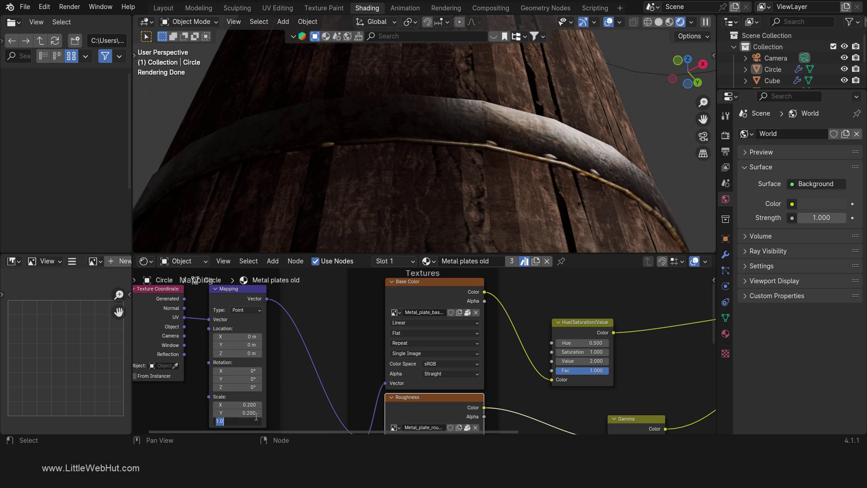
{"action": "key", "text": "Return"}
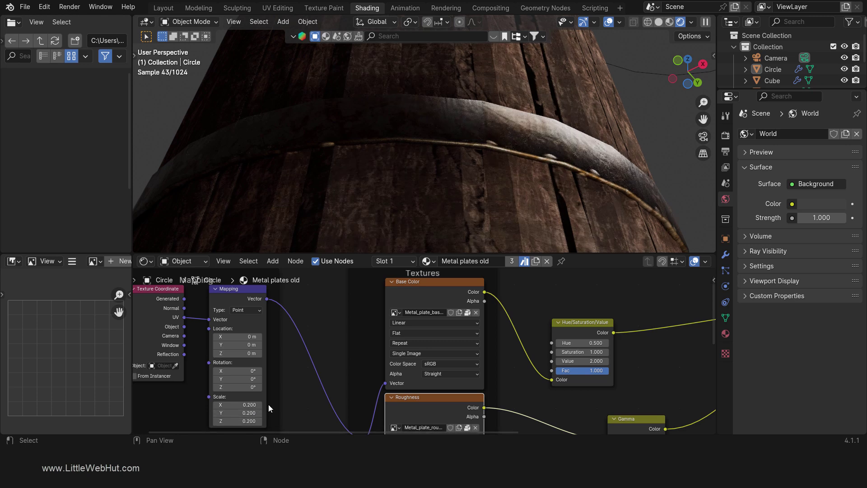
Step: Set the Mapping node's Y location to 0.4 m to centre the rivets on the band, and return to the Layout workspace
{"action": "double_click", "coordinate": [242, 345]}
{"action": "type", "text": "0.1"}
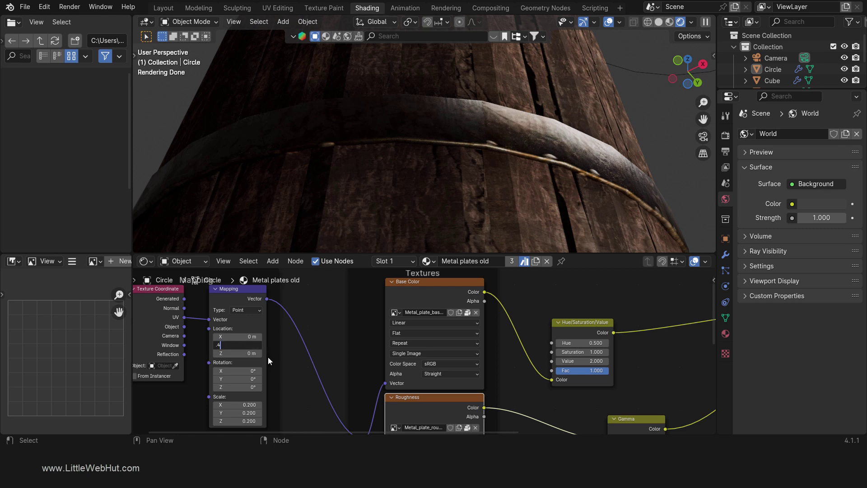
{"action": "key", "text": "Return"}
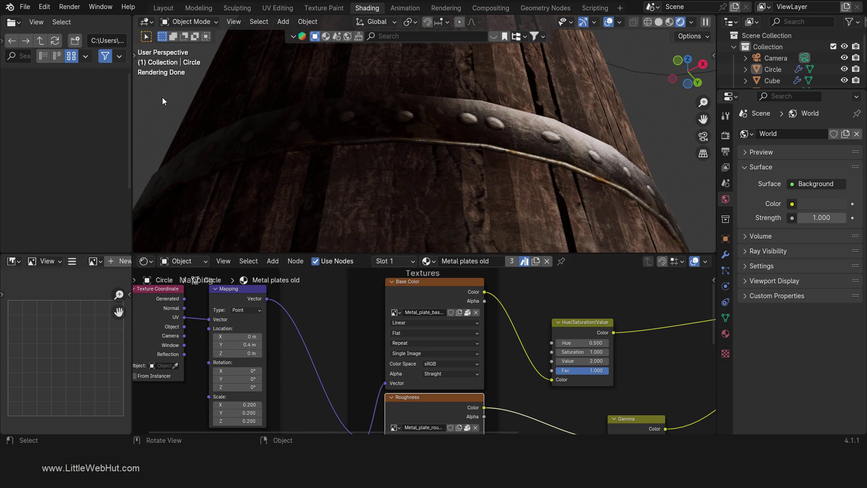
{"action": "left_click", "coordinate": [164, 9]}
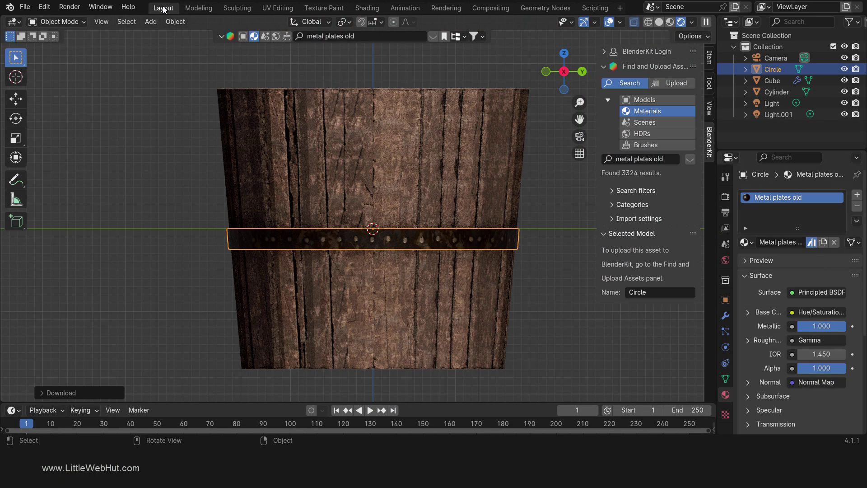
Step: Add a Bevel modifier to the metal band with an amount of 0.01 m and 2 segments
{"action": "middle_click_drag", "start_coordinate": [404, 299], "coordinate": [423, 280]}
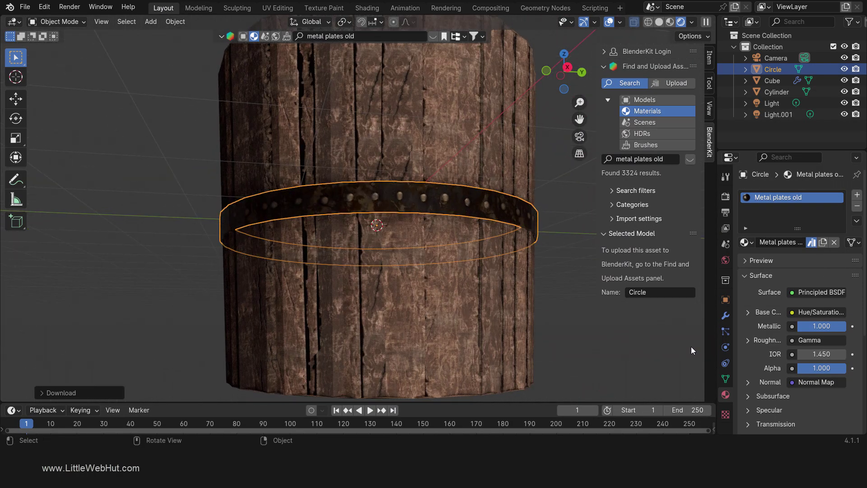
{"action": "left_click", "coordinate": [725, 316]}
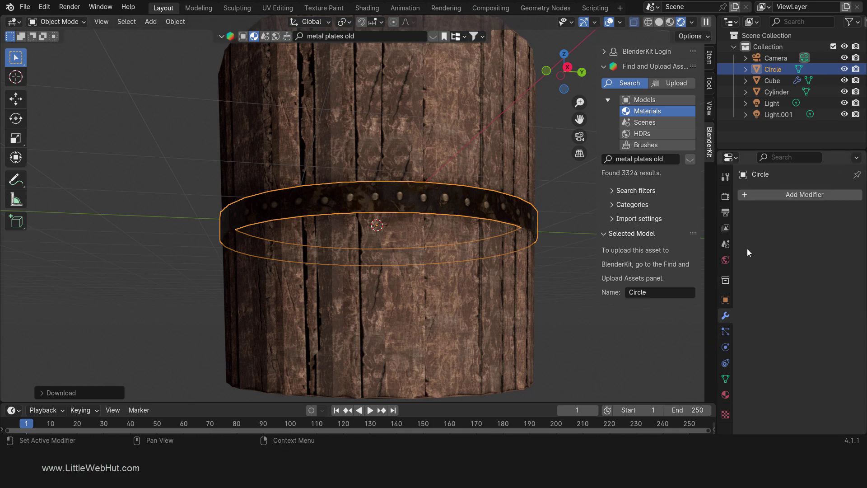
{"action": "left_click", "coordinate": [776, 193]}
{"action": "mouse_move", "coordinate": [776, 191]}
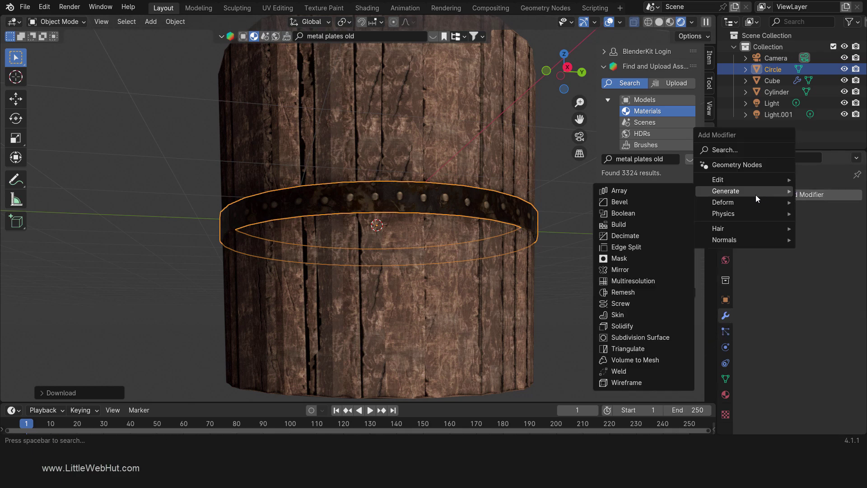
{"action": "left_click", "coordinate": [660, 201]}
{"action": "left_click", "coordinate": [809, 256]}
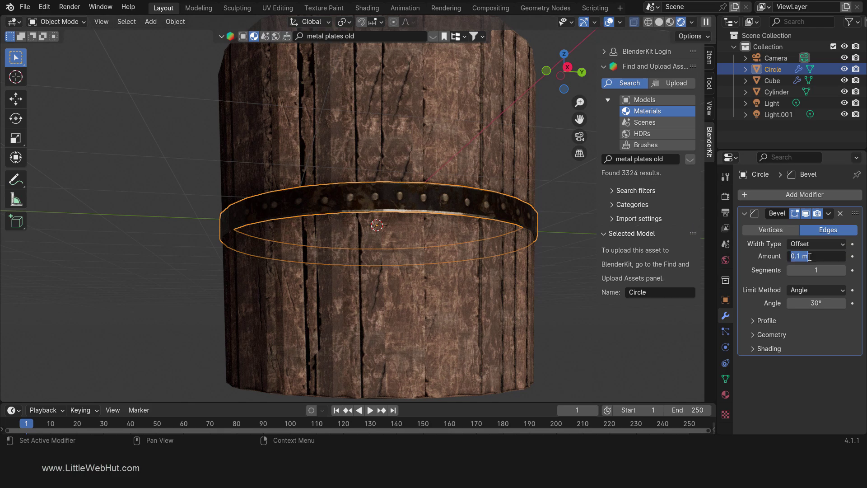
{"action": "type", "text": "0.01"}
{"action": "key", "text": "Return"}
{"action": "left_click", "coordinate": [843, 270]}
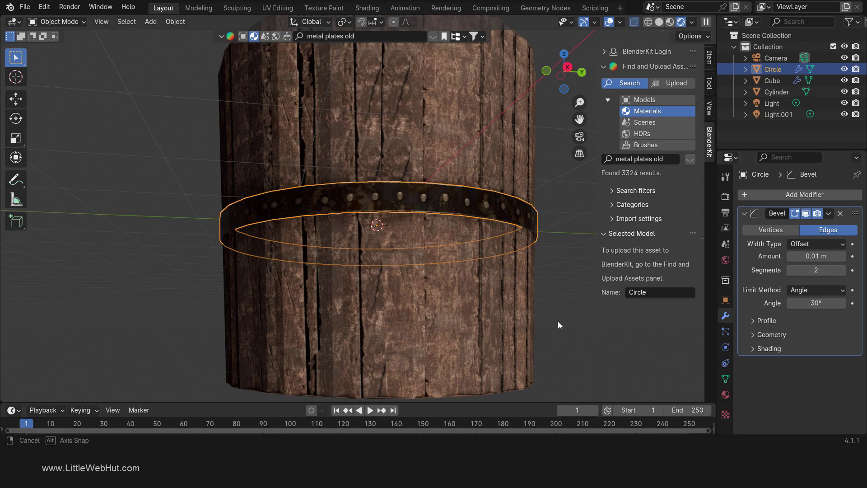
Step: Apply Shade Smooth to the metal band
{"action": "middle_click_drag", "start_coordinate": [557, 320], "coordinate": [564, 361]}
{"action": "right_click", "coordinate": [465, 297]}
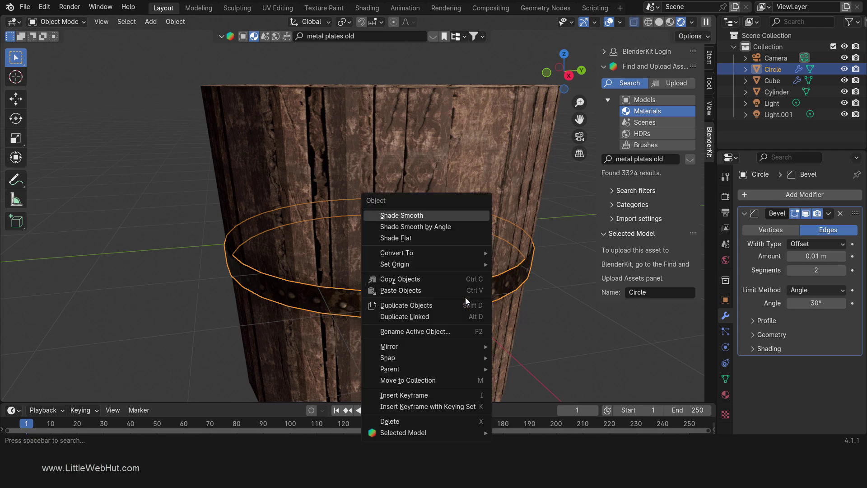
{"action": "left_click", "coordinate": [443, 214]}
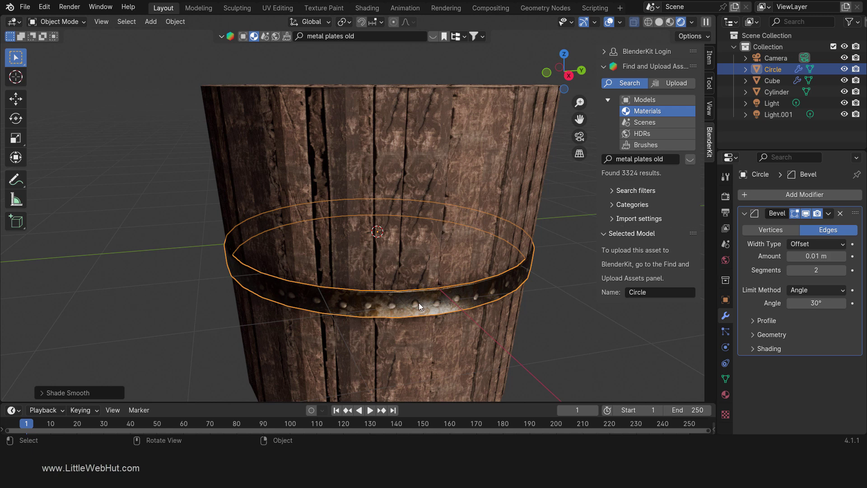
Step: In solid shading from the side, duplicate the band down Z to near the bucket's base and scale the copy in X and Y to fit the wall
{"action": "key", "text": "z"}
{"action": "left_click", "coordinate": [500, 301]}
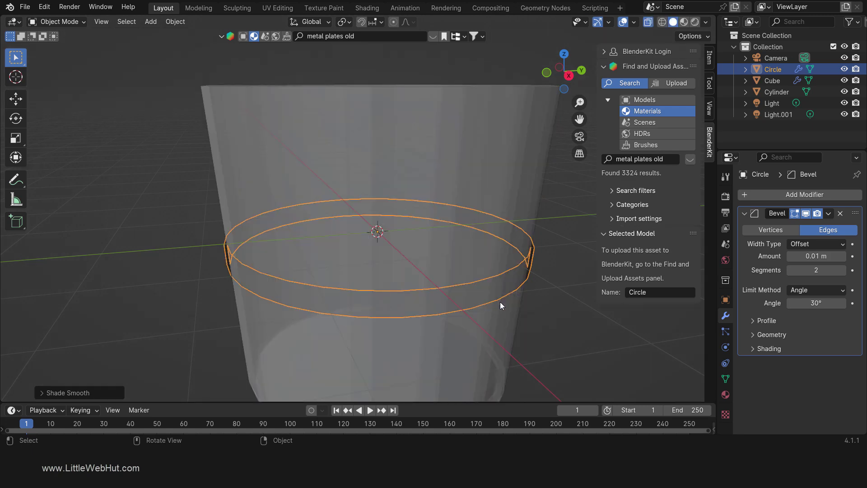
{"action": "key", "text": "KP_3"}
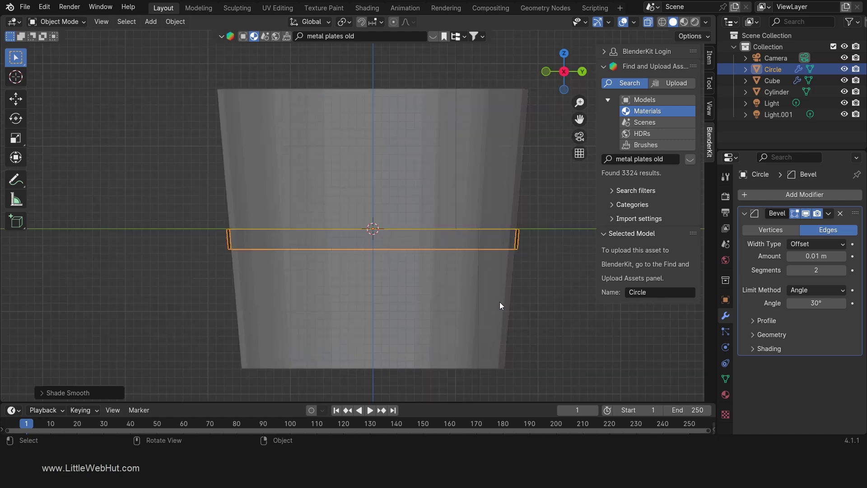
{"action": "middle_click_drag", "start_coordinate": [500, 302], "coordinate": [427, 289], "text": "shift"}
{"action": "scroll", "coordinate": [426, 287], "scroll_direction": "up", "scroll_amount": 2}
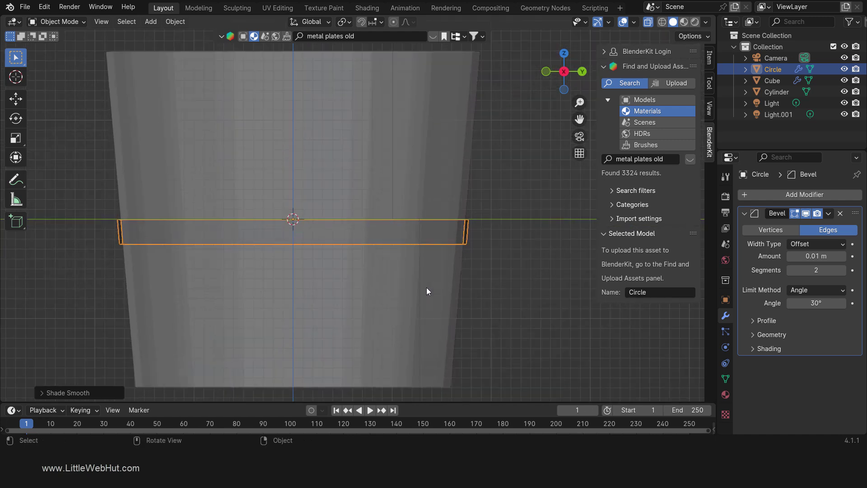
{"action": "key", "text": "shift+d"}
{"action": "key", "text": "z"}
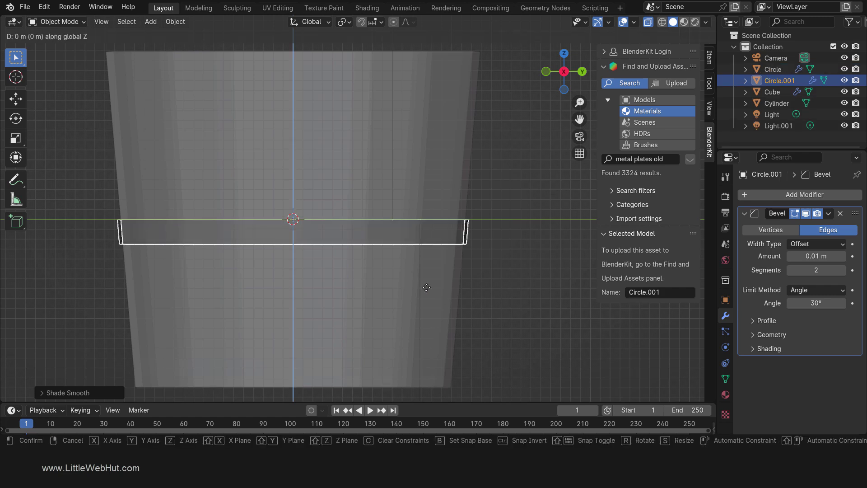
{"action": "left_click", "coordinate": [416, 32]}
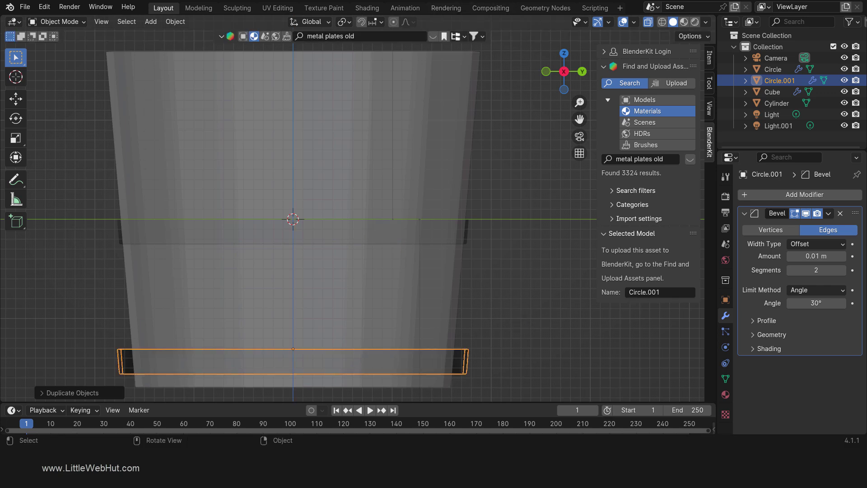
{"action": "key", "text": "s"}
{"action": "key", "text": "shift+z"}
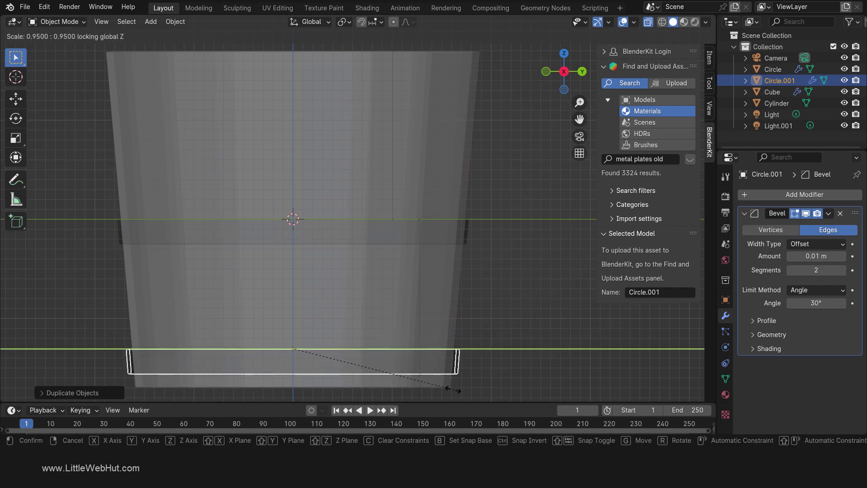
{"action": "left_click", "coordinate": [498, 334]}
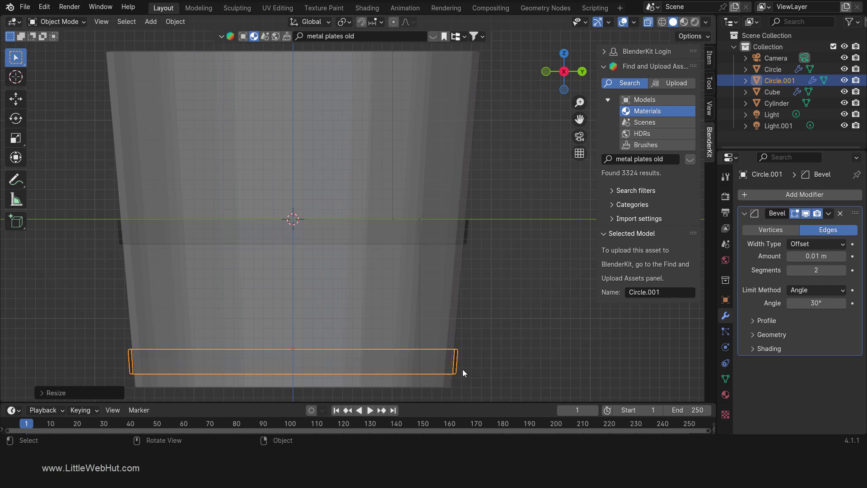
Step: Duplicate the lower band up along Z to near the bucket's rim and enlarge the copy in X and Y to fit the wall
{"action": "key", "text": "shift+d"}
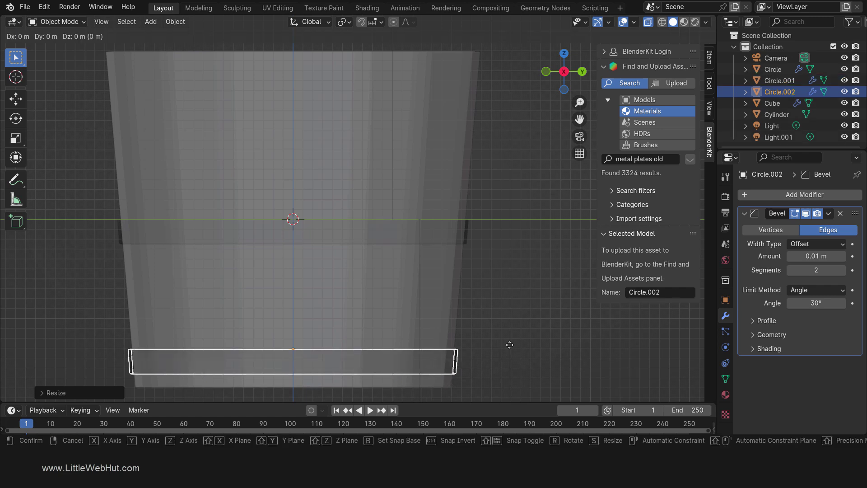
{"action": "key", "text": "z"}
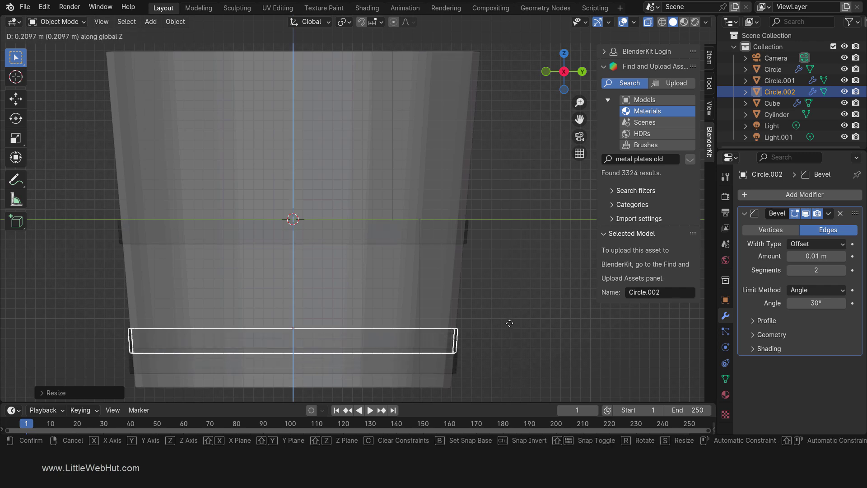
{"action": "left_click", "coordinate": [558, 86]}
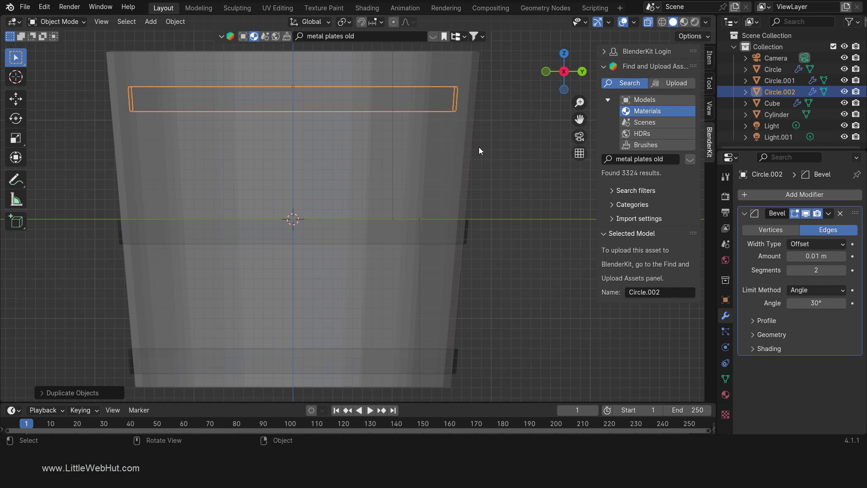
{"action": "key", "text": "s"}
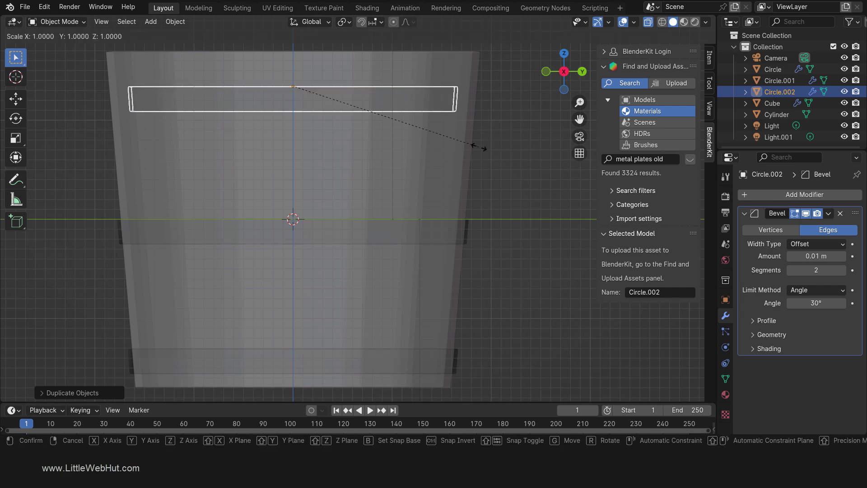
{"action": "key", "text": "shift+z"}
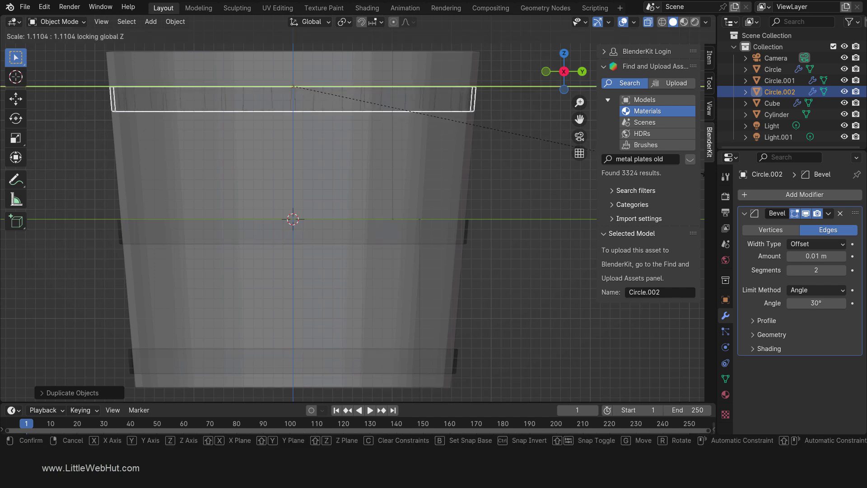
{"action": "key", "text": "Return"}
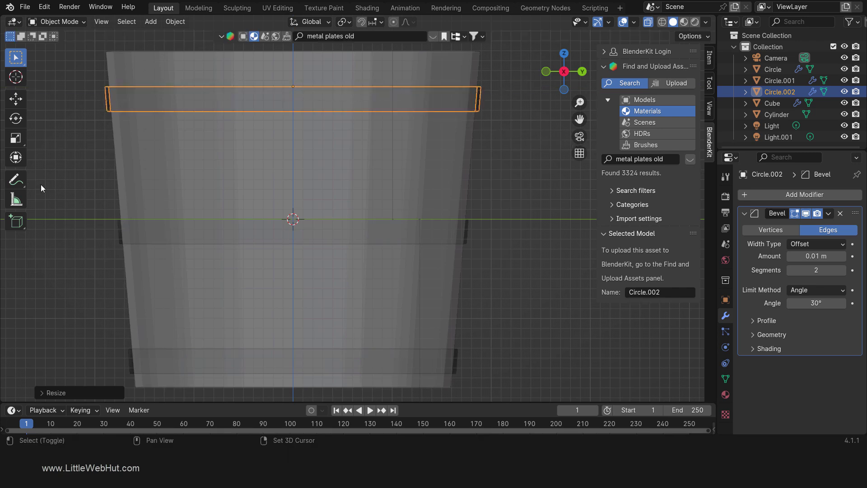
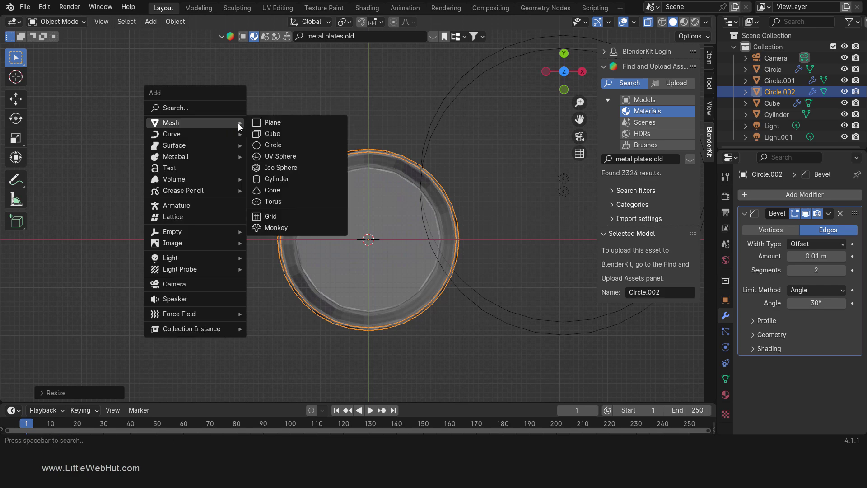
Step: Add a torus at the bucket's centre with a major radius of 0.12 m and a minor radius of 0.02 m
{"action": "left_click", "coordinate": [302, 204]}
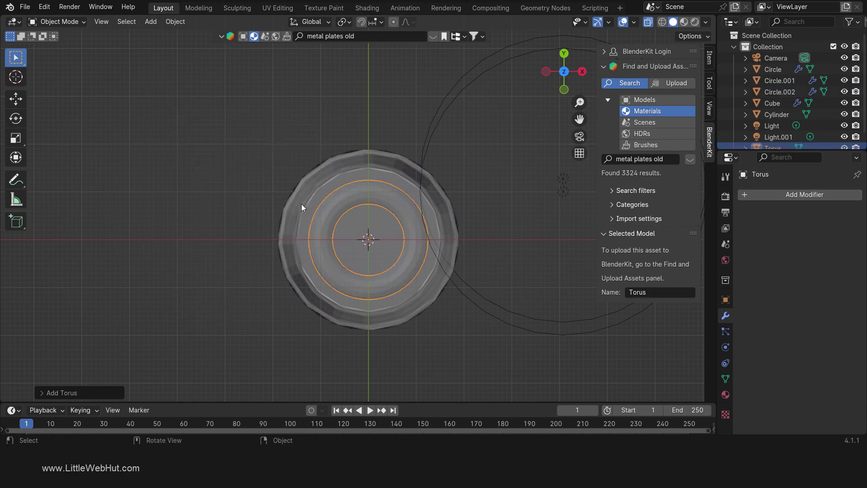
{"action": "scroll", "coordinate": [324, 266], "scroll_direction": "up", "scroll_amount": 4}
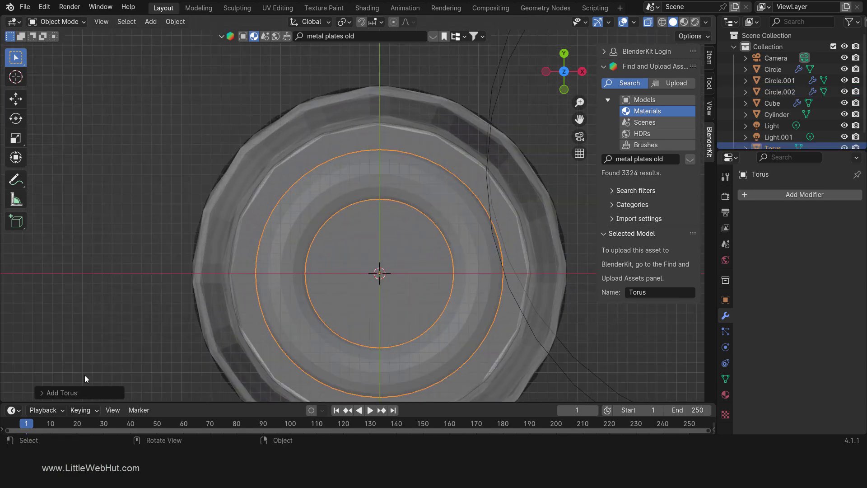
{"action": "left_click", "coordinate": [49, 393]}
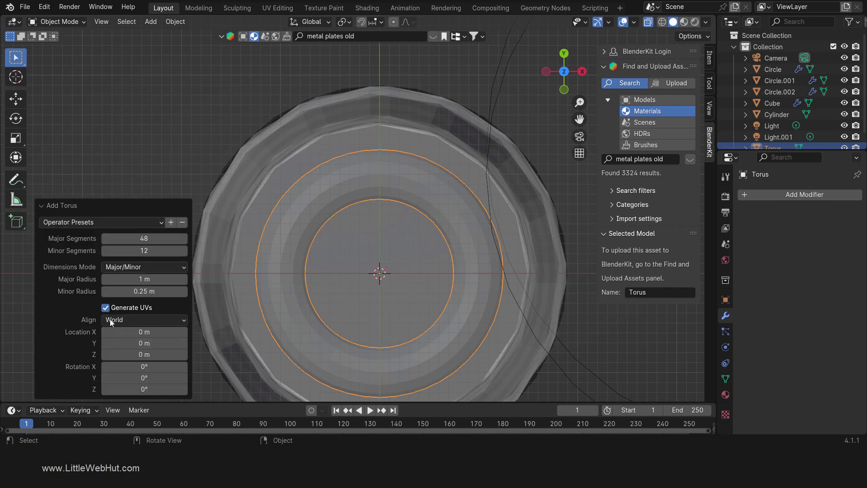
{"action": "left_click", "coordinate": [137, 277]}
{"action": "type", "text": "0.12"}
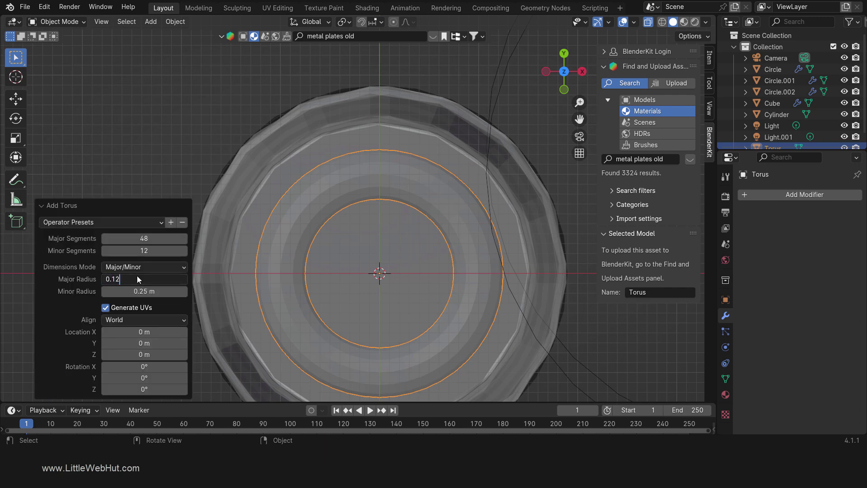
{"action": "key", "text": "Return"}
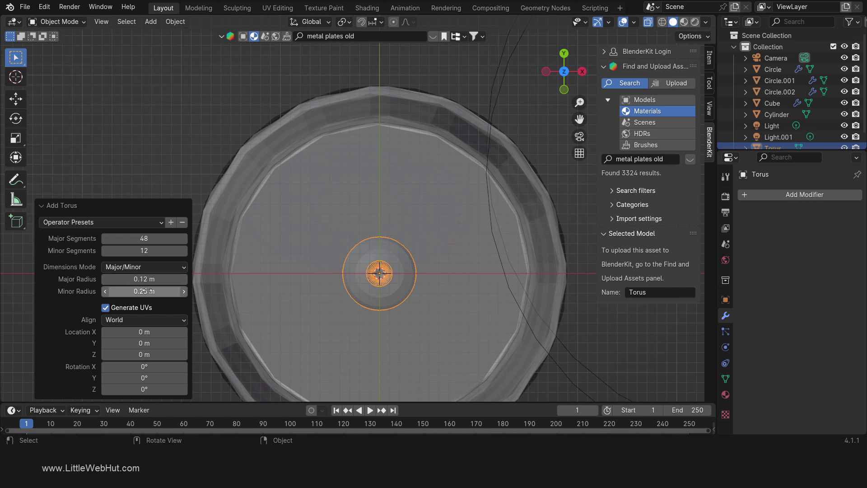
{"action": "left_click", "coordinate": [145, 290]}
{"action": "type", "text": "0.02"}
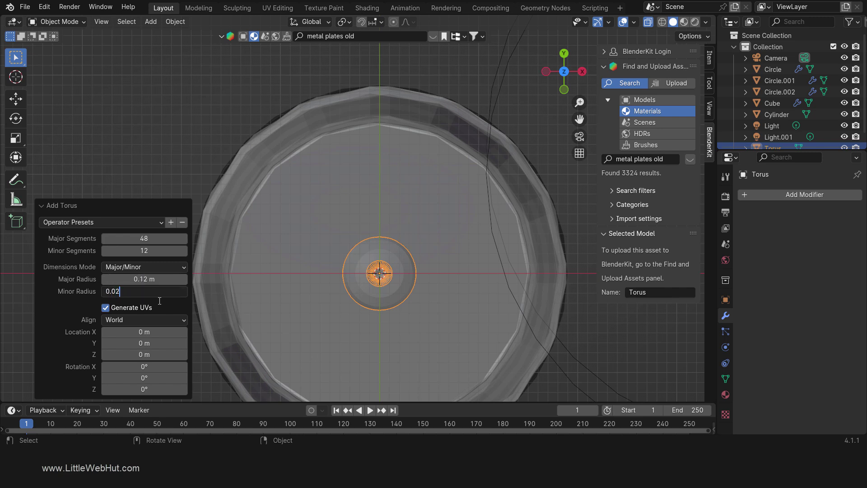
{"action": "key", "text": "Return"}
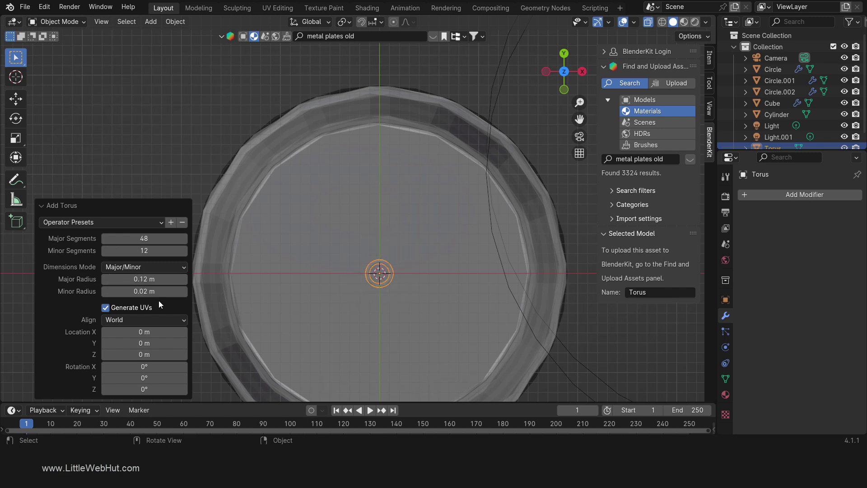
{"action": "left_click", "coordinate": [42, 206]}
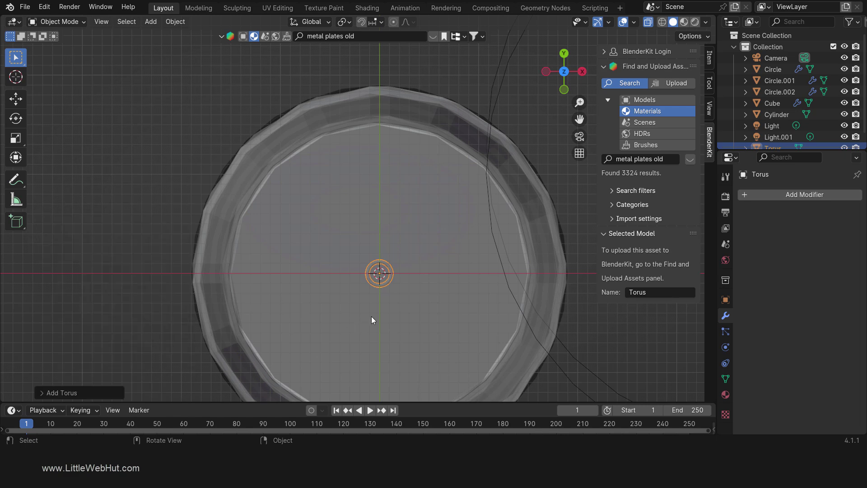
Step: In Edit Mode, delete the vertices of the torus's half above the X axis, leaving a half ring
{"action": "scroll", "coordinate": [384, 312], "scroll_direction": "up", "scroll_amount": 5}
{"action": "middle_click_drag", "start_coordinate": [403, 286], "coordinate": [363, 165], "text": "shift"}
{"action": "scroll", "coordinate": [406, 188], "scroll_direction": "up", "scroll_amount": 6}
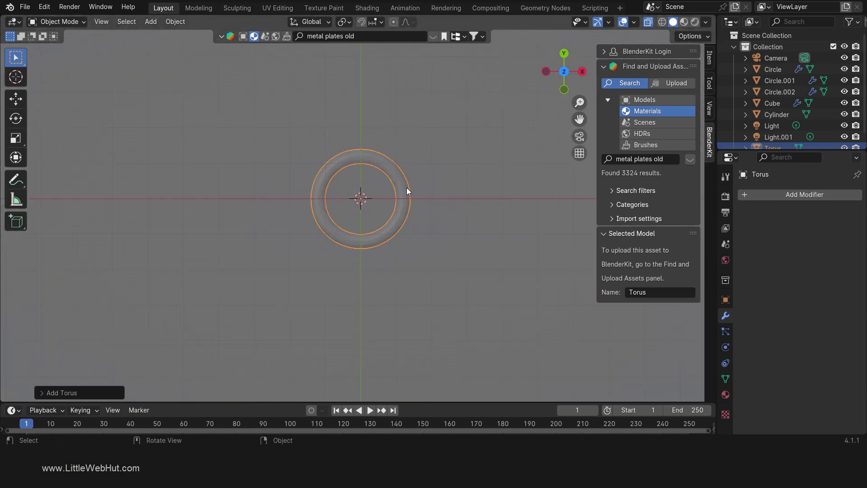
{"action": "key", "text": "Tab"}
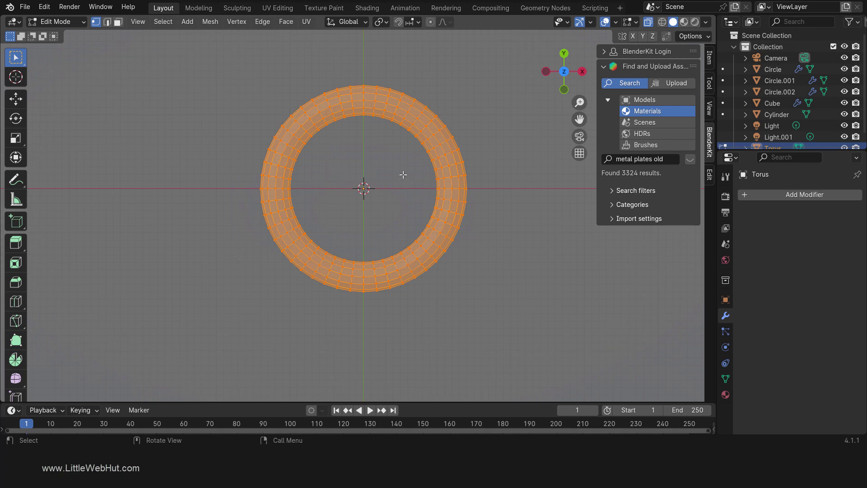
{"action": "left_click_drag", "start_coordinate": [233, 64], "coordinate": [515, 185]}
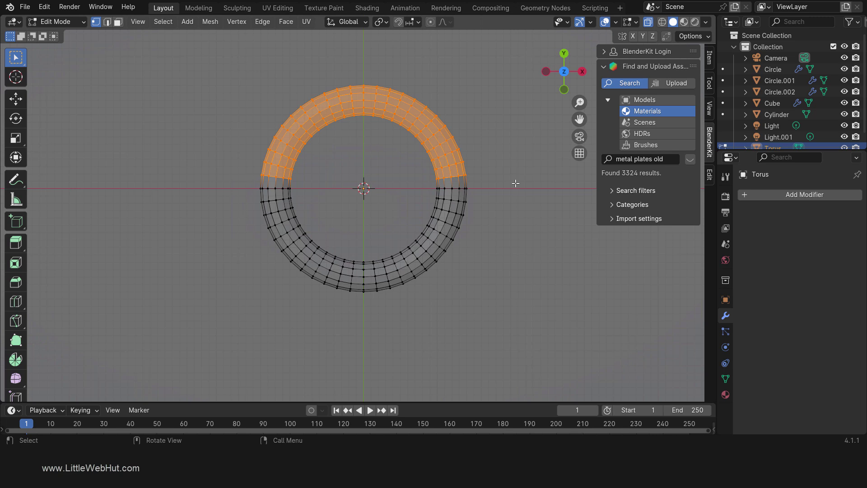
{"action": "key", "text": "x"}
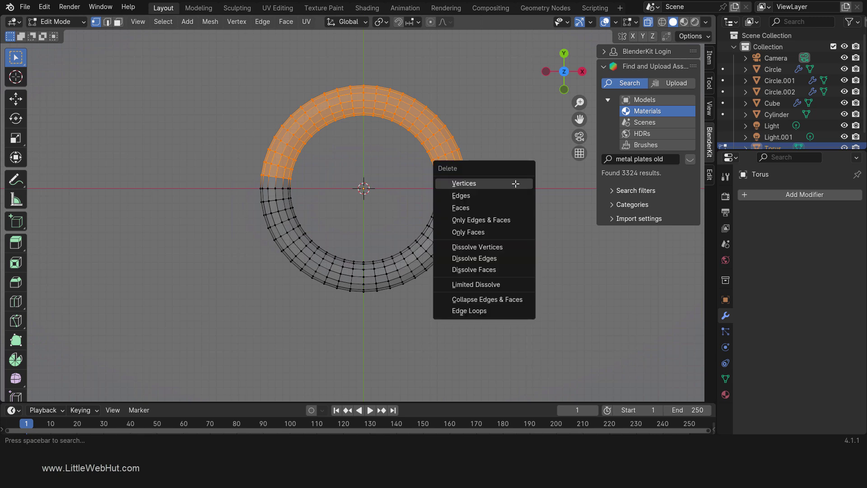
{"action": "left_click", "coordinate": [515, 183]}
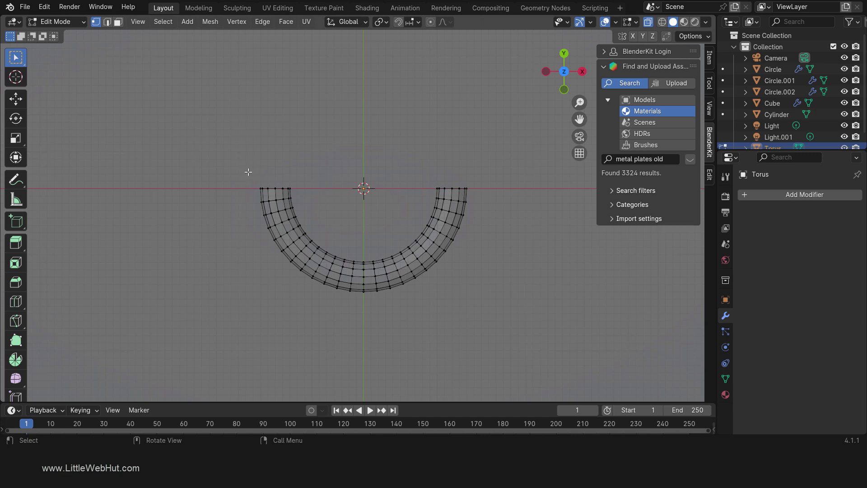
Step: Extrude both open ends of the half ring 0.1 m along Y to form a U shape, and return to Object Mode
{"action": "left_click_drag", "start_coordinate": [248, 172], "coordinate": [502, 191]}
{"action": "key", "text": "g"}
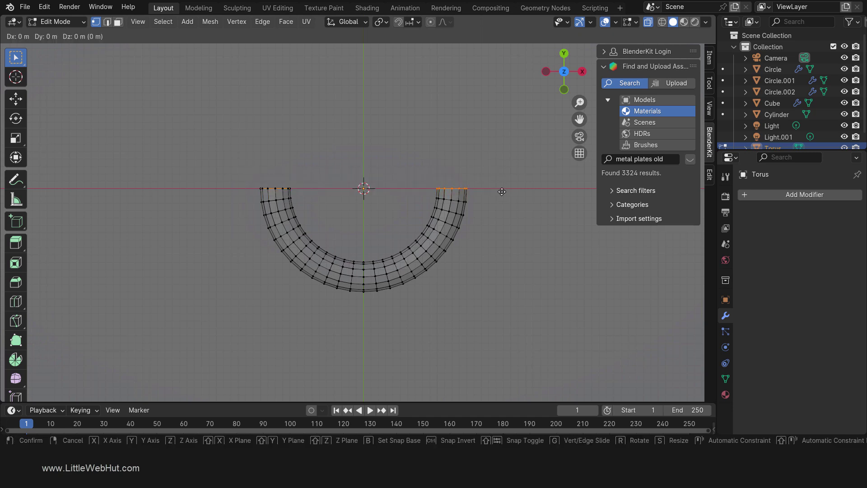
{"action": "type", "text": "y0.1"}
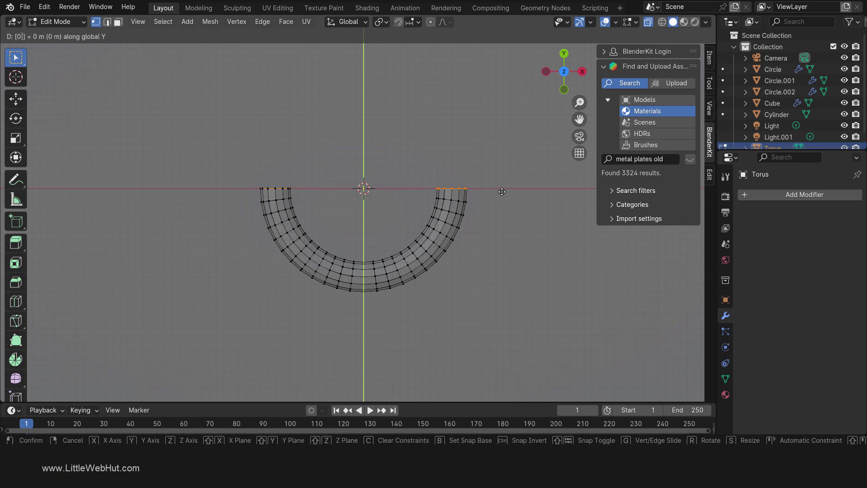
{"action": "key", "text": "Return"}
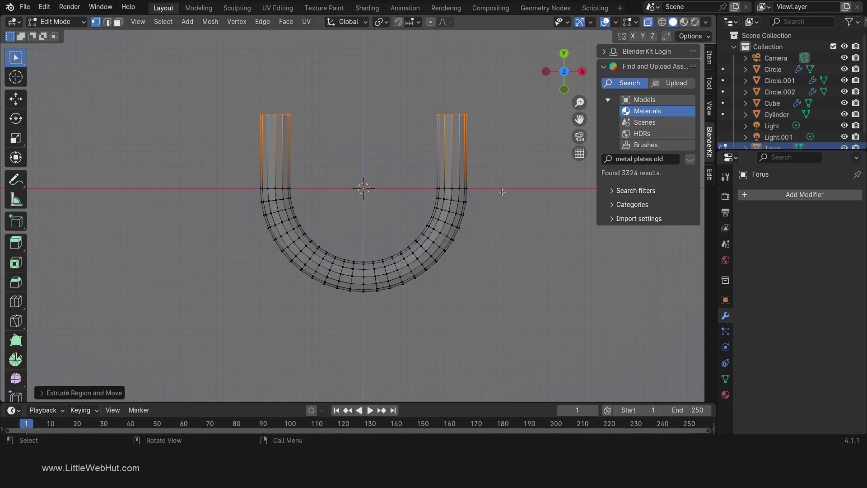
{"action": "key", "text": "Tab"}
Step: In rendered shading, assign the existing Metal plates old material to the U-shaped fitting and shade it smooth
{"action": "key", "text": "z"}
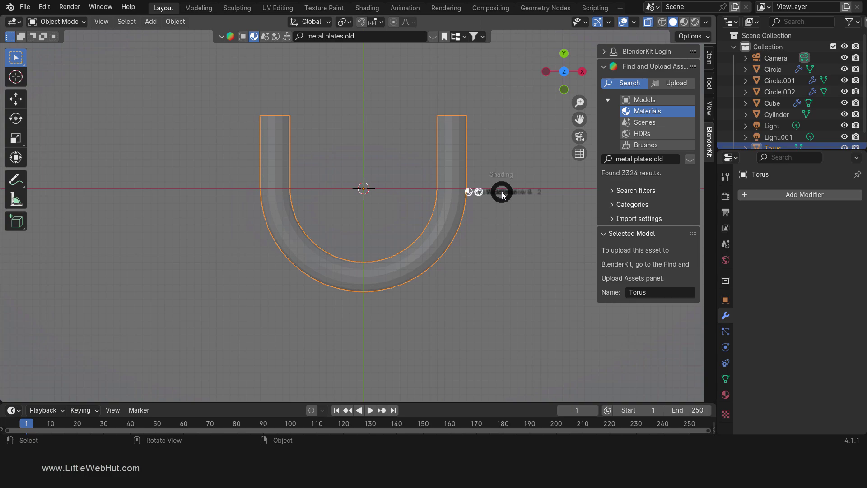
{"action": "left_click", "coordinate": [497, 126]}
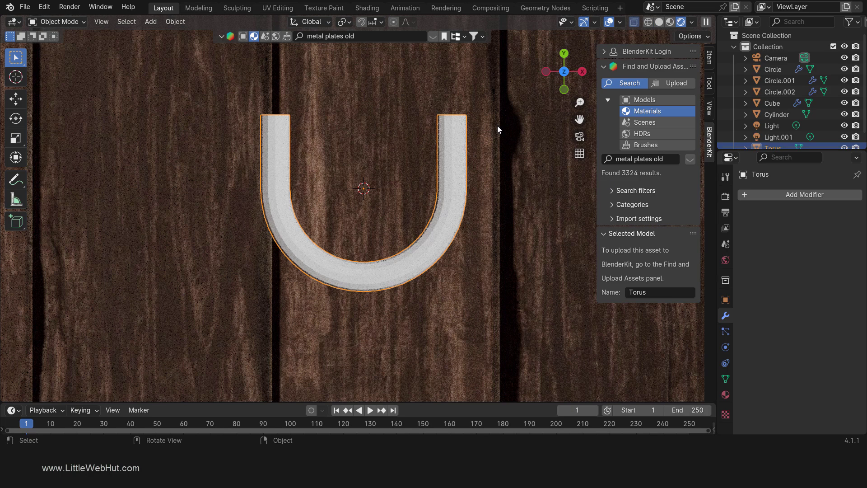
{"action": "left_click", "coordinate": [726, 394]}
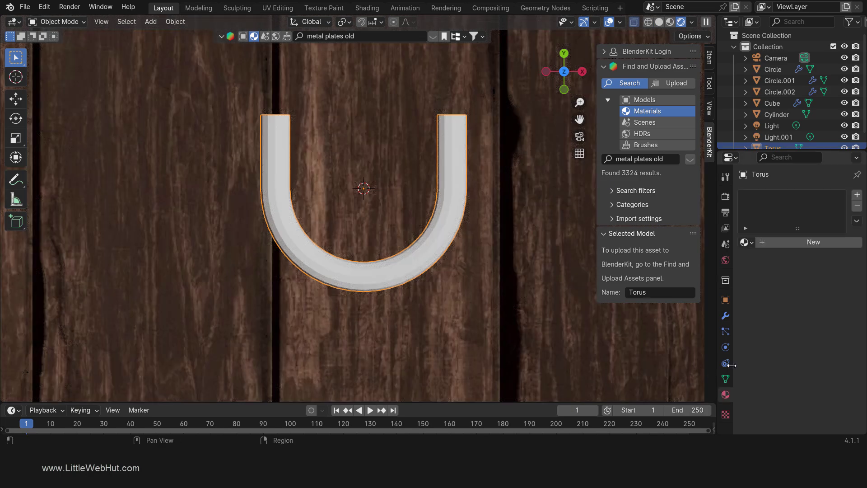
{"action": "left_click", "coordinate": [745, 242]}
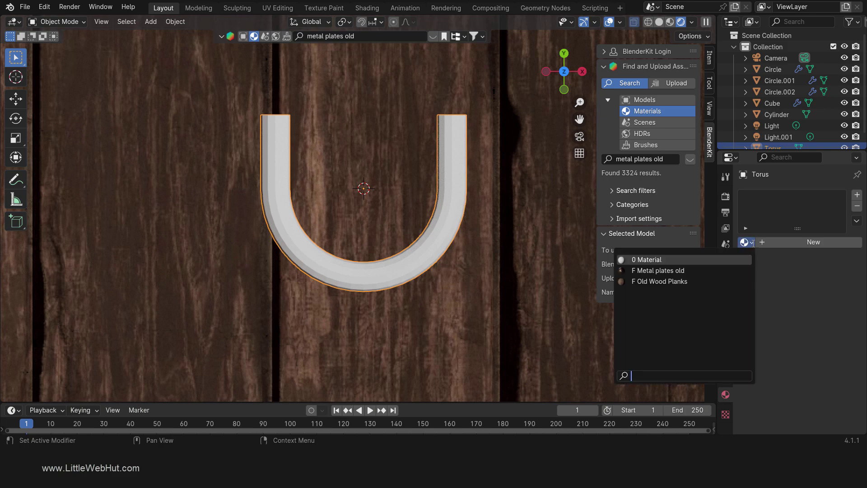
{"action": "left_click", "coordinate": [725, 271]}
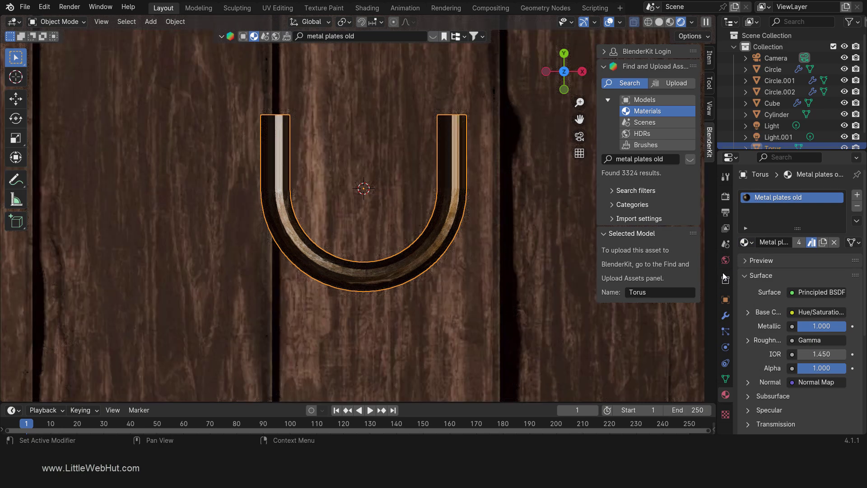
{"action": "right_click", "coordinate": [443, 235]}
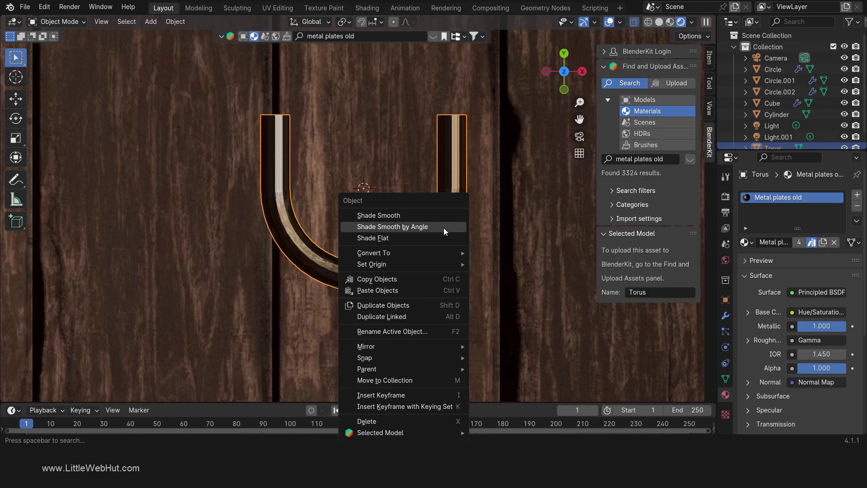
{"action": "left_click", "coordinate": [444, 219]}
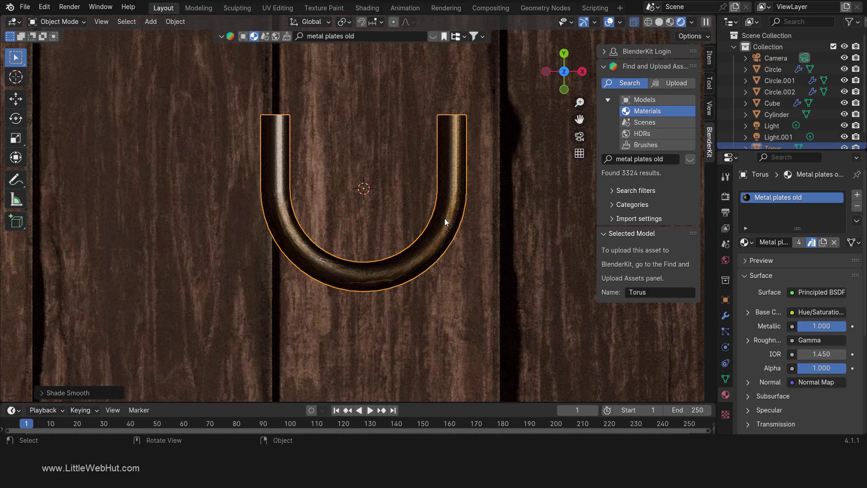
Step: In solid shading from the right side view, rotate the U-shaped fitting -90 degrees about X
{"action": "scroll", "coordinate": [446, 222], "scroll_direction": "down", "scroll_amount": 4}
{"action": "scroll", "coordinate": [449, 220], "scroll_direction": "down", "scroll_amount": 5}
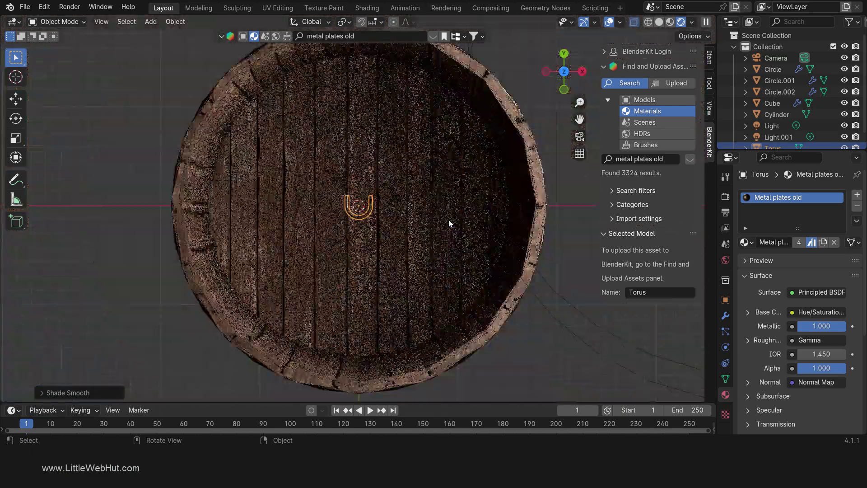
{"action": "key", "text": "z"}
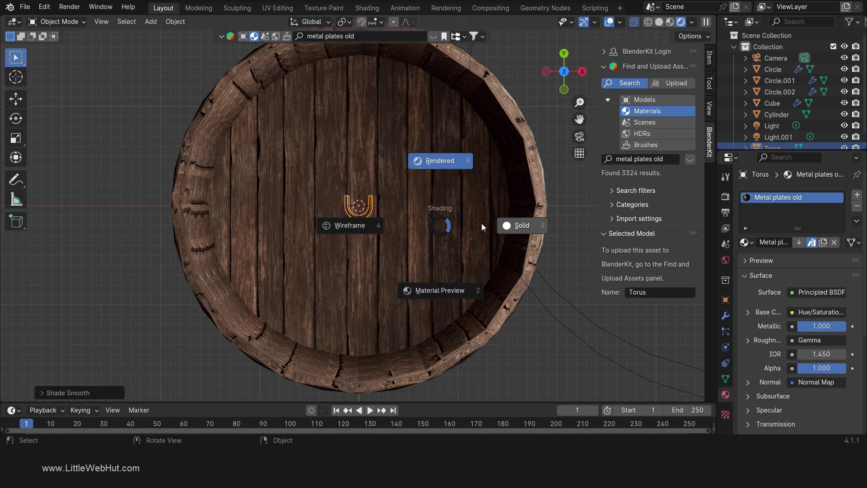
{"action": "left_click", "coordinate": [520, 230]}
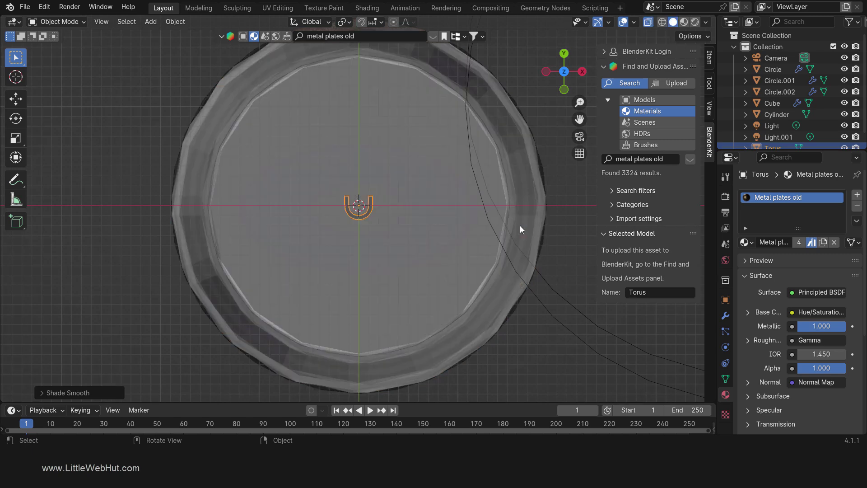
{"action": "key", "text": "KP_3"}
{"action": "middle_click_drag", "start_coordinate": [506, 202], "coordinate": [470, 252], "text": "shift"}
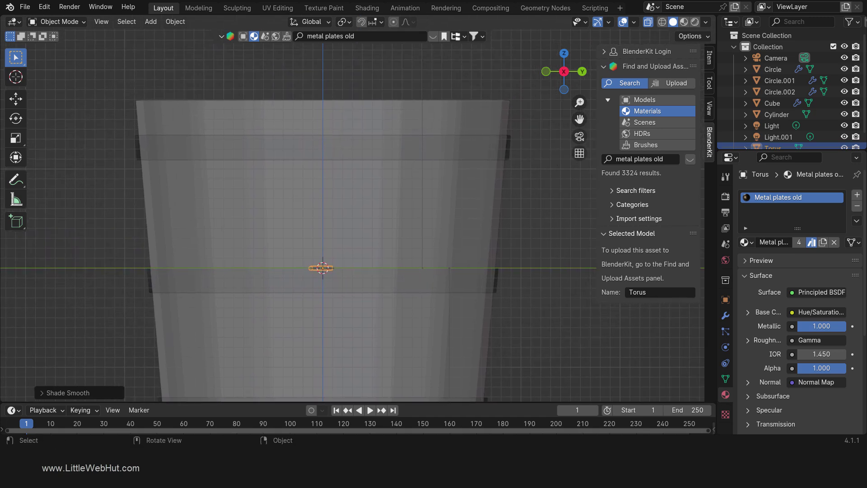
{"action": "key", "text": "r"}
{"action": "type", "text": "x"}
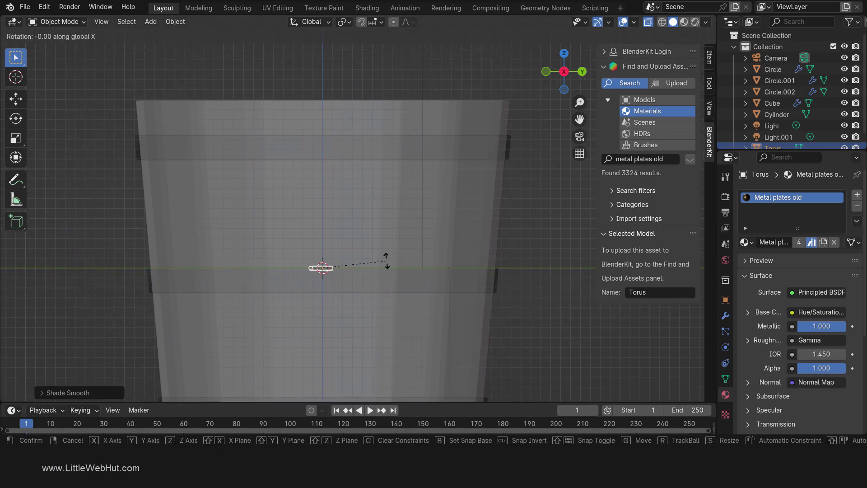
{"action": "type", "text": "-90"}
{"action": "key", "text": "Return"}
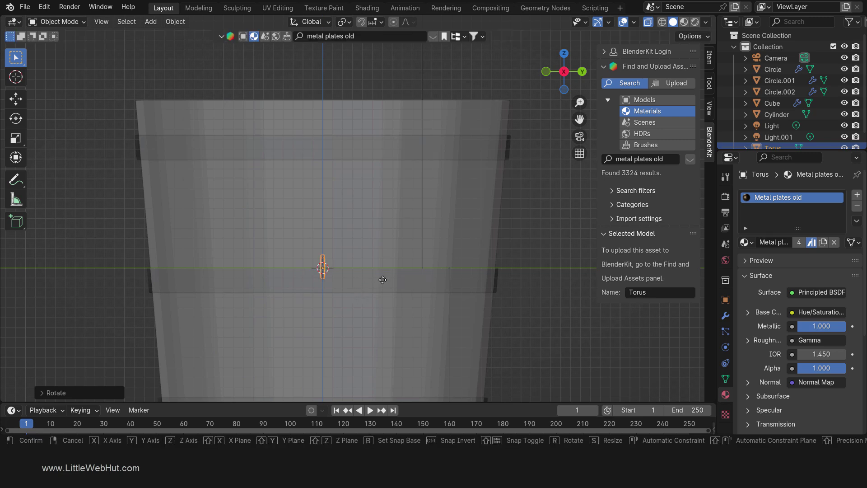
Step: Move the fitting onto the bucket's rim on the +Y side and duplicate it along Y to the opposite rim
{"action": "key", "text": "g"}
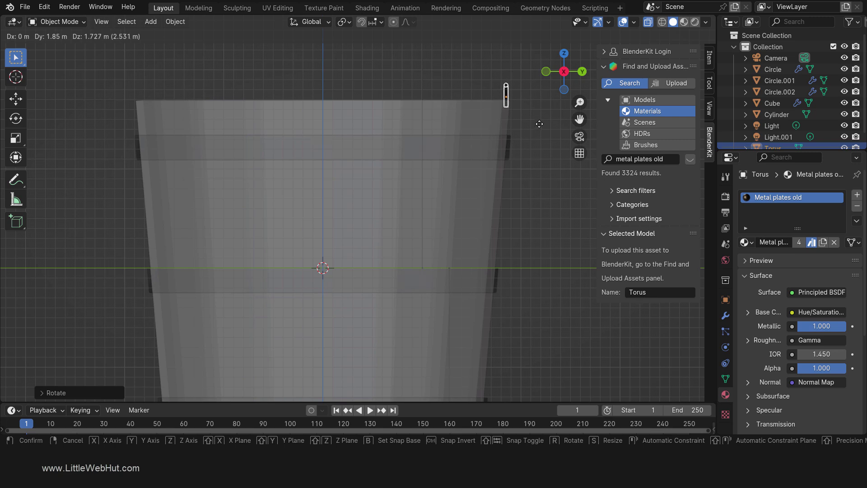
{"action": "left_click", "coordinate": [539, 118]}
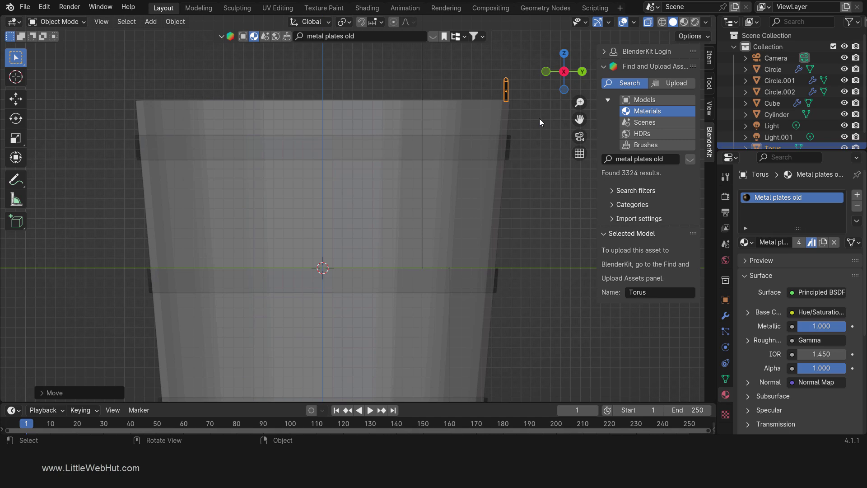
{"action": "key", "text": "shift"}
{"action": "key", "text": "shift+d"}
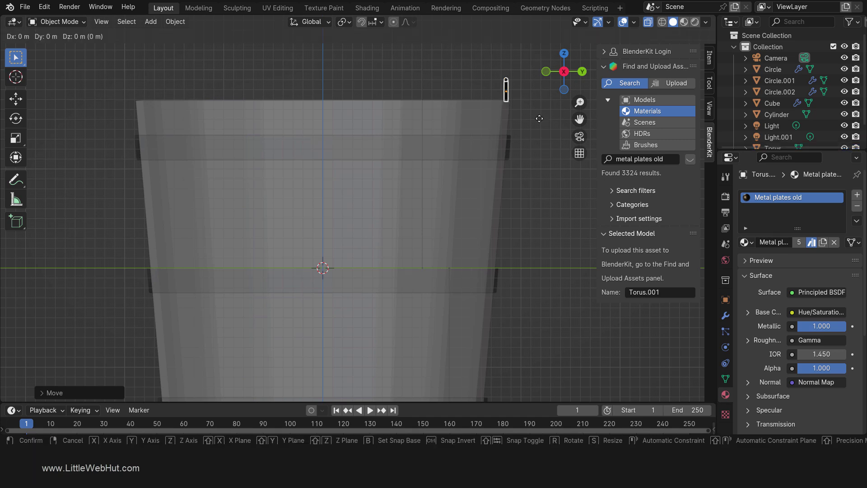
{"action": "key", "text": "y"}
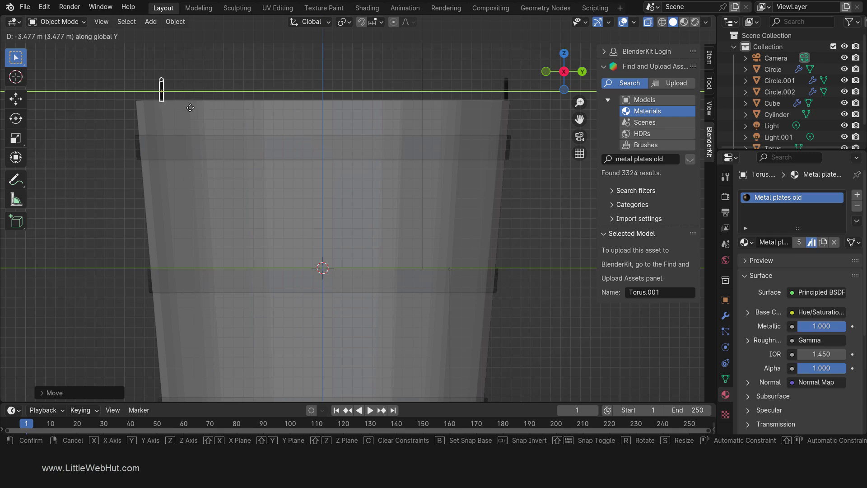
{"action": "left_click", "coordinate": [173, 113]}
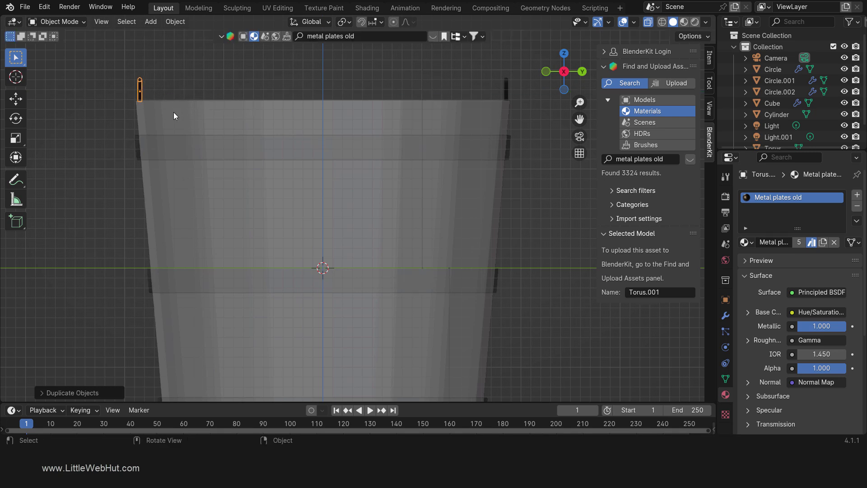
Step: In rendered shading, nudge the duplicated fitting along Y so it sits within the rim's thickness
{"action": "key", "text": "z"}
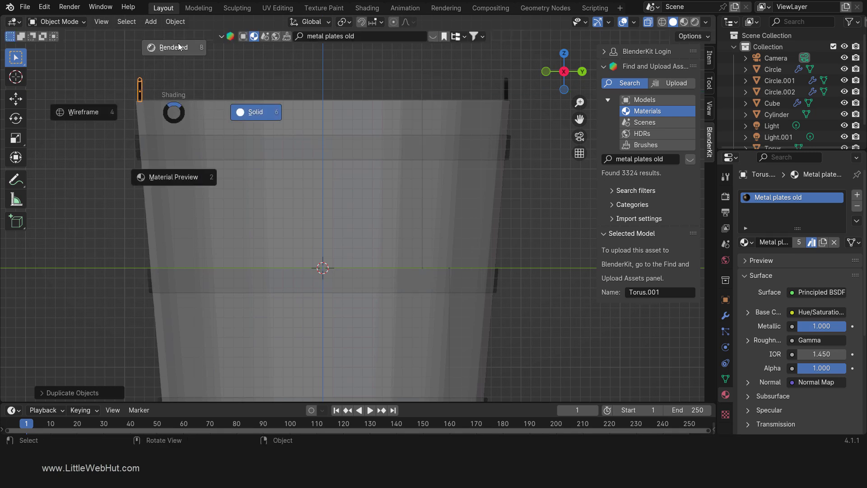
{"action": "left_click", "coordinate": [179, 47]}
{"action": "mouse_move", "coordinate": [198, 129]}
{"action": "middle_mouse_down"}
{"action": "mouse_move", "coordinate": [222, 179]}
{"action": "mouse_move", "coordinate": [245, 181]}
{"action": "mouse_move", "coordinate": [259, 167]}
{"action": "mouse_move", "coordinate": [244, 165]}
{"action": "middle_mouse_up"}
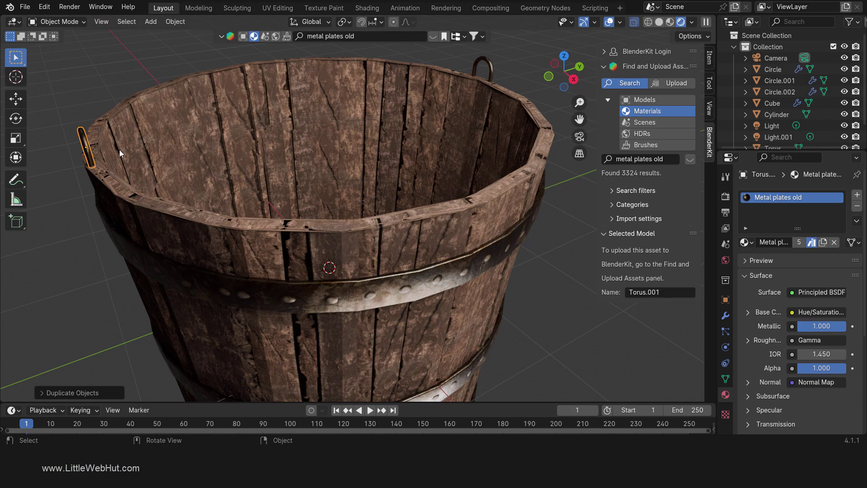
{"action": "key", "text": "g"}
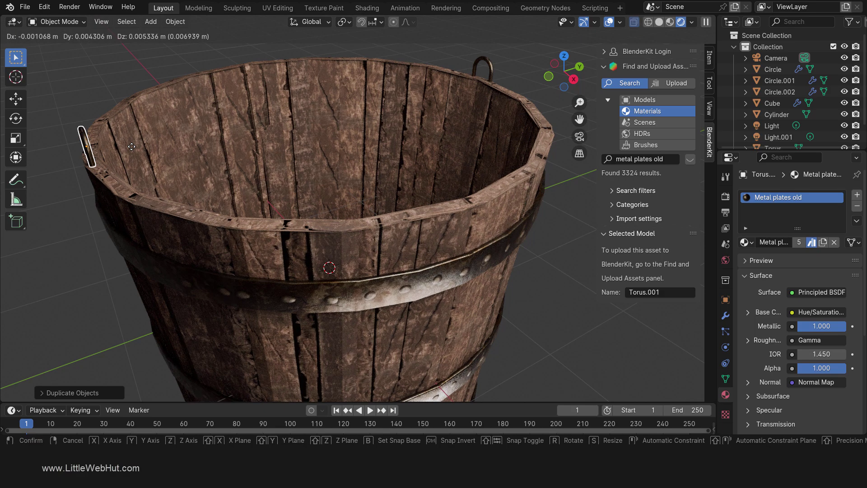
{"action": "key", "text": "y"}
{"action": "left_click", "coordinate": [132, 145]}
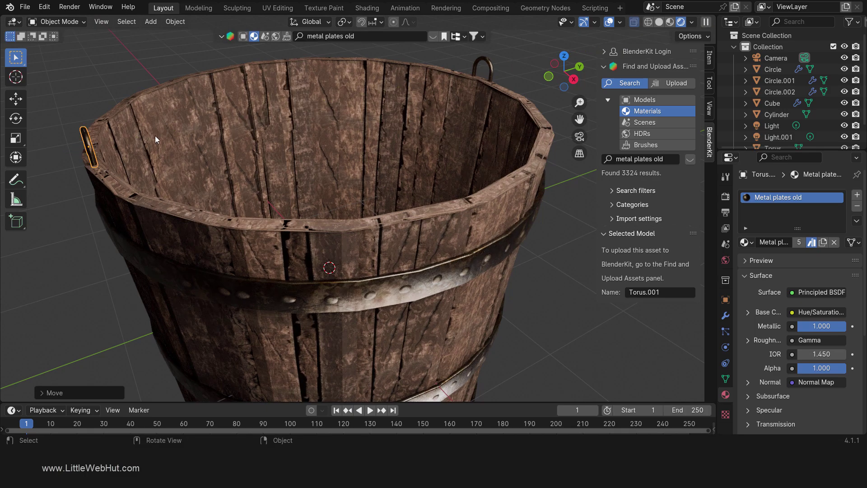
Step: Nudge the original fitting on the +Y side along Y so it sits within the rim's thickness
{"action": "left_click", "coordinate": [490, 68]}
{"action": "middle_click_drag", "start_coordinate": [485, 147], "coordinate": [457, 145]}
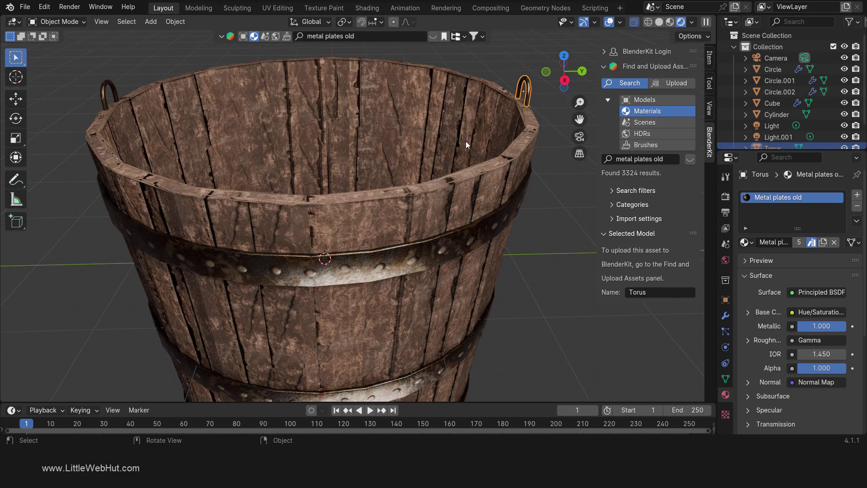
{"action": "key", "text": "g"}
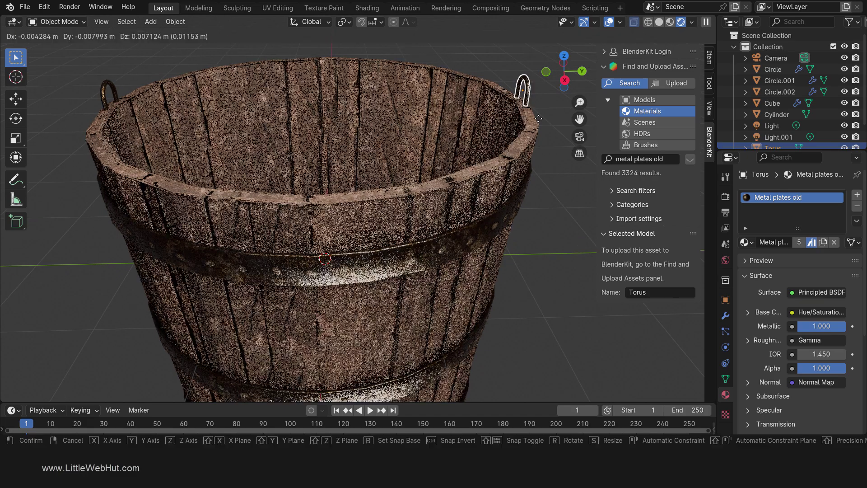
{"action": "key", "text": "y"}
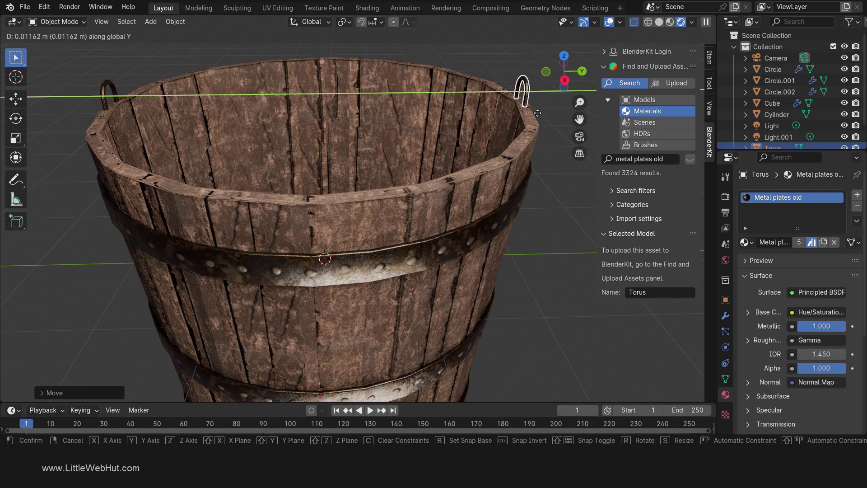
{"action": "left_click", "coordinate": [537, 114]}
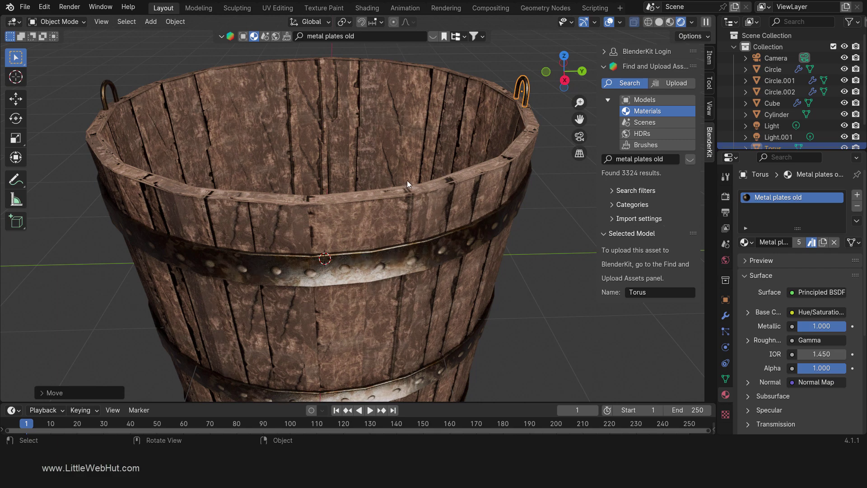
Step: Add a Path curve at the bucket's centre
{"action": "key", "text": "shift+a"}
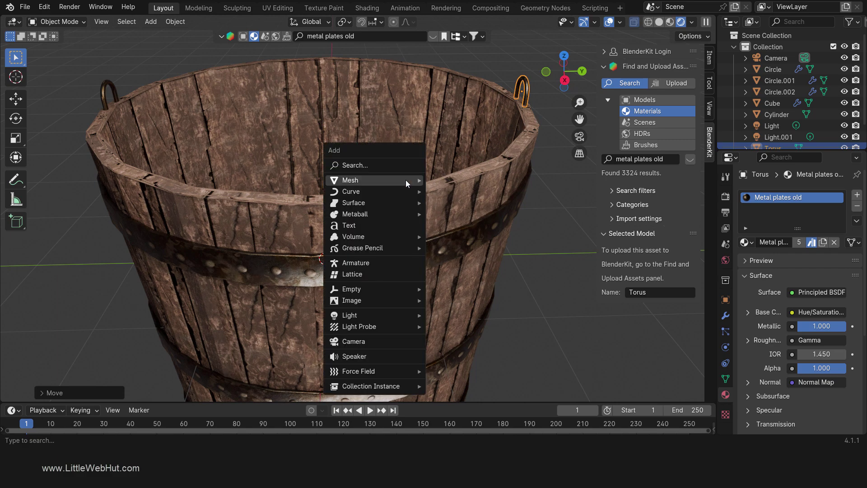
{"action": "mouse_move", "coordinate": [392, 185]}
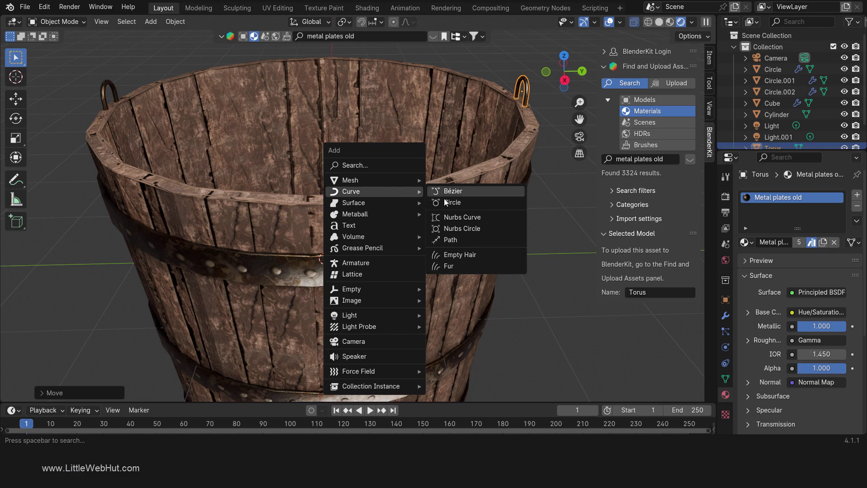
{"action": "left_click", "coordinate": [478, 240]}
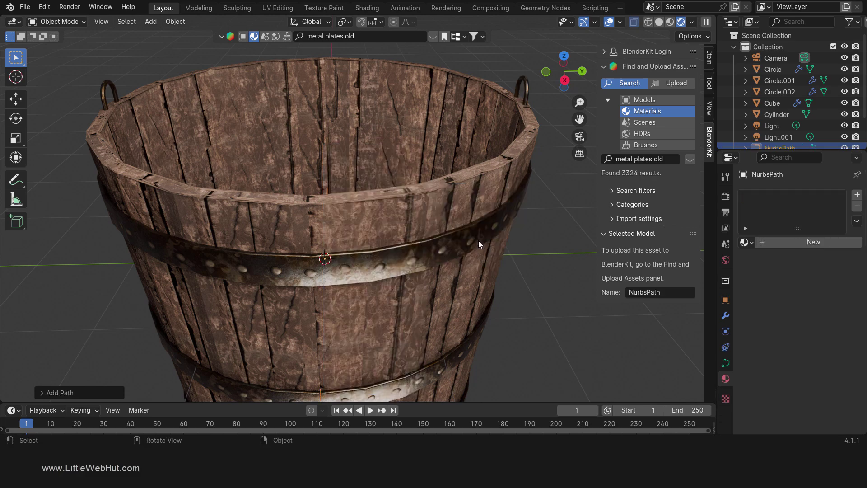
{"action": "middle_click_drag", "start_coordinate": [478, 241], "coordinate": [493, 274]}
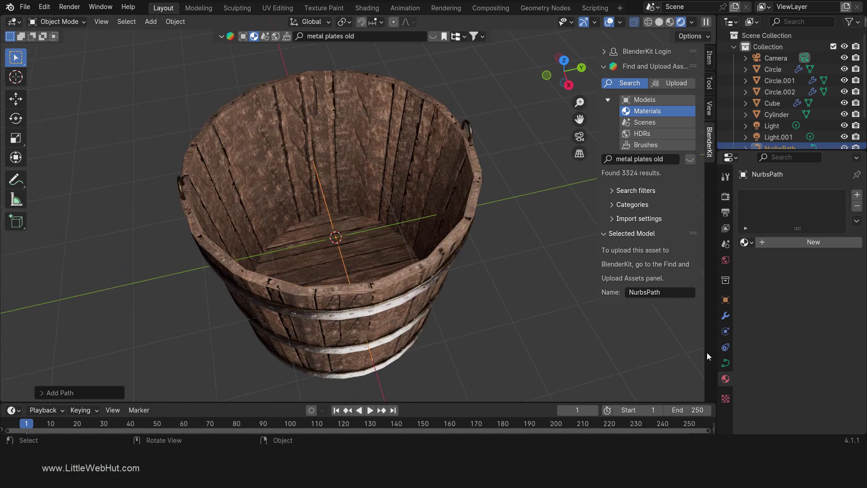
Step: Give the path a round bevel with a depth of 0.02 m
{"action": "left_click", "coordinate": [726, 363]}
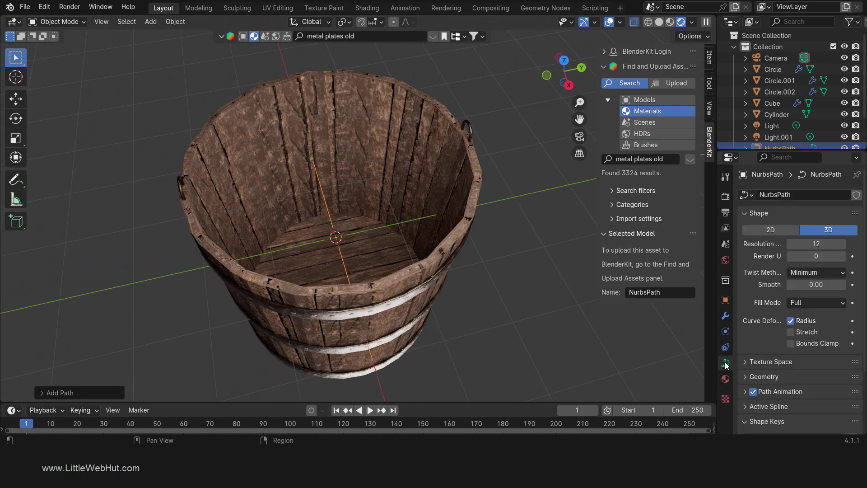
{"action": "left_click", "coordinate": [747, 377]}
{"action": "scroll", "coordinate": [756, 373], "scroll_direction": "down", "scroll_amount": 5}
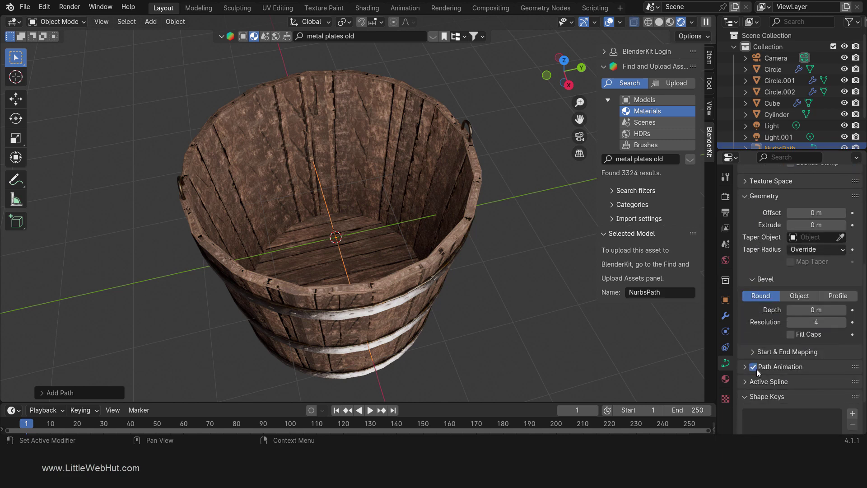
{"action": "scroll", "coordinate": [756, 369], "scroll_direction": "down", "scroll_amount": 1}
{"action": "double_click", "coordinate": [817, 287]}
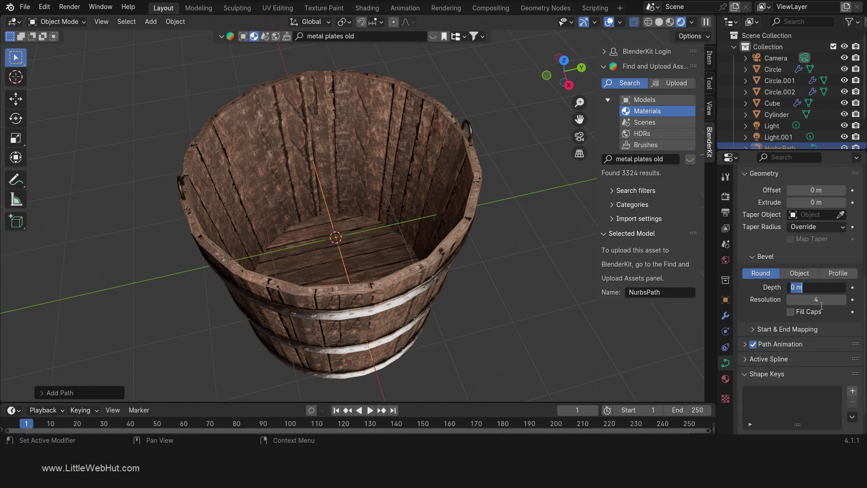
{"action": "type", "text": "0.02"}
{"action": "key", "text": "Return"}
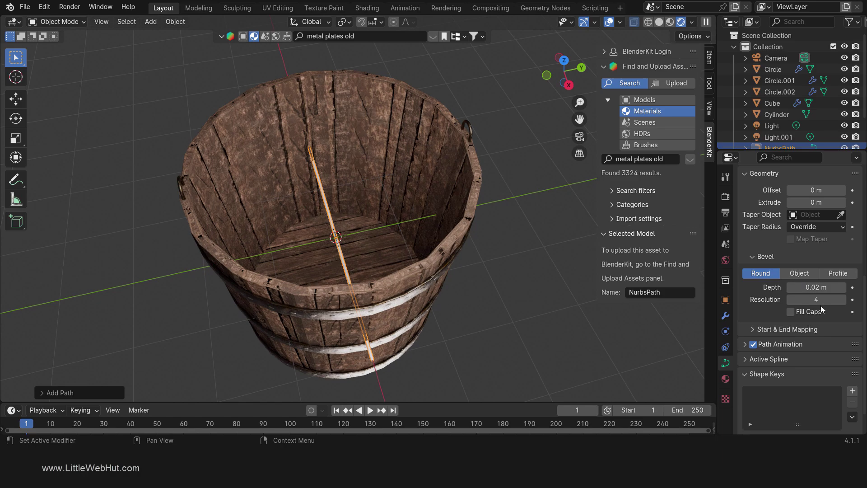
Step: Set the path's bevel resolution to 2 and enable Fill Caps to close its ends
{"action": "left_click", "coordinate": [790, 299]}
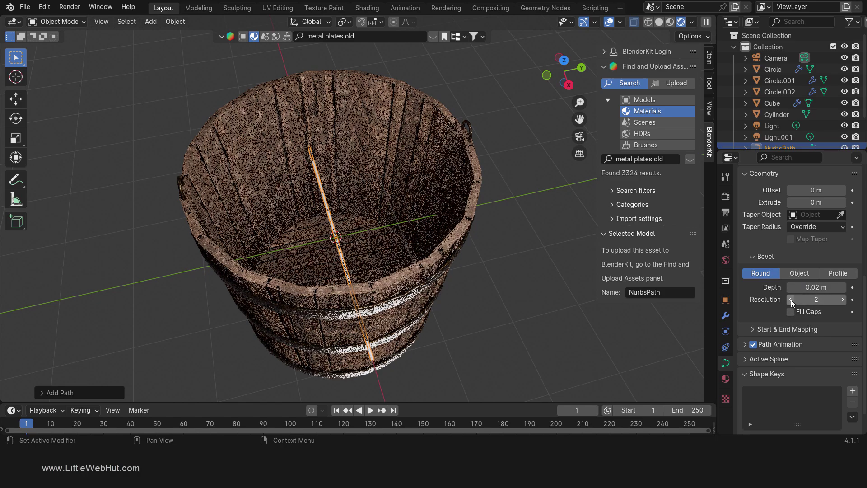
{"action": "left_click", "coordinate": [790, 299]}
{"action": "middle_click_drag", "start_coordinate": [551, 291], "coordinate": [444, 240]}
{"action": "scroll", "coordinate": [428, 328], "scroll_direction": "up", "scroll_amount": 3}
{"action": "scroll", "coordinate": [449, 255], "scroll_direction": "up", "scroll_amount": 3}
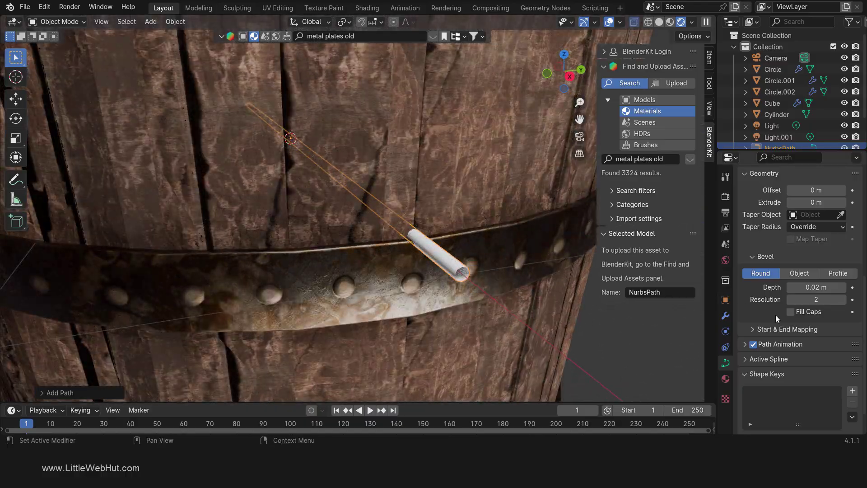
{"action": "left_click", "coordinate": [790, 312]}
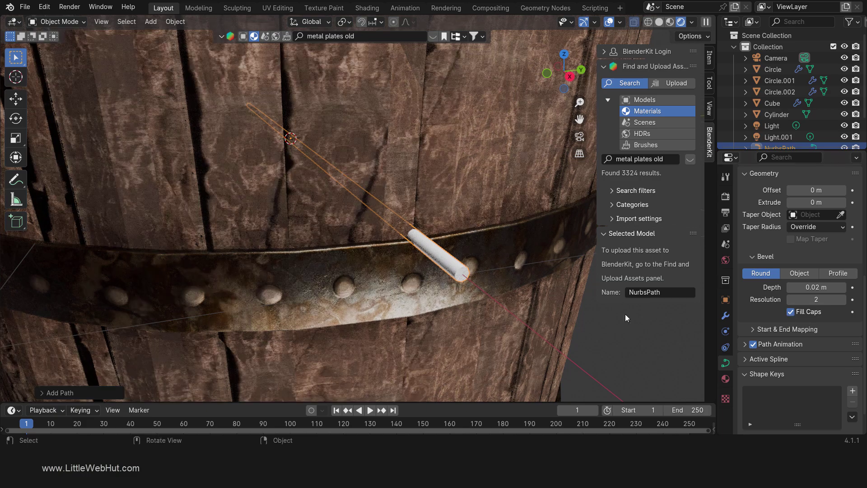
Step: In front view, move the path straight up along Z to just above the bucket's rim, level with the fittings
{"action": "key", "text": "KP_Decimal"}
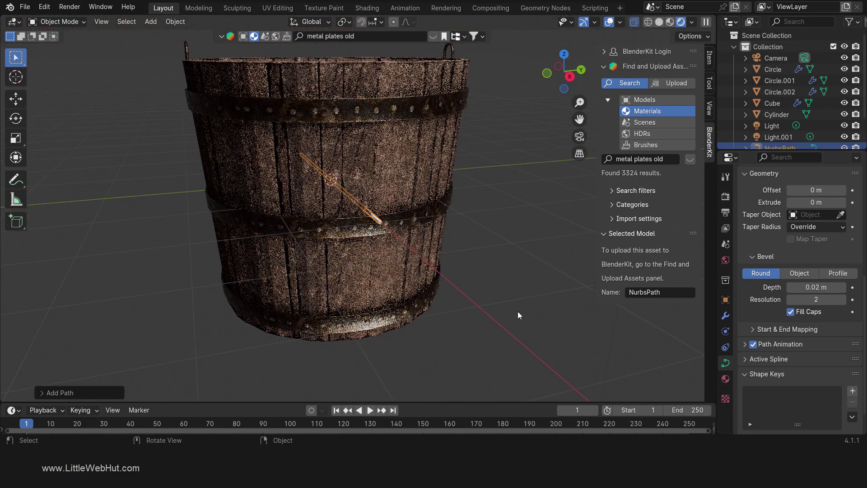
{"action": "key", "text": "KP_1"}
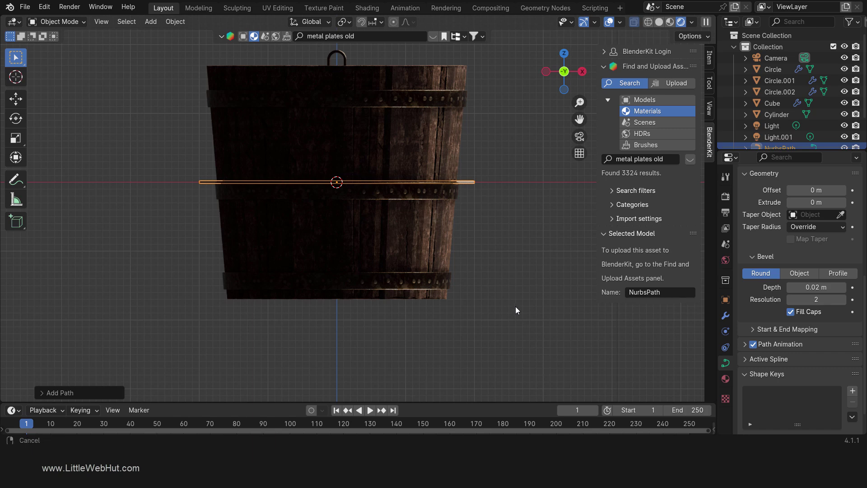
{"action": "middle_click_drag", "start_coordinate": [515, 306], "coordinate": [504, 376], "text": "shift"}
{"action": "scroll", "coordinate": [414, 201], "scroll_direction": "up", "scroll_amount": 2}
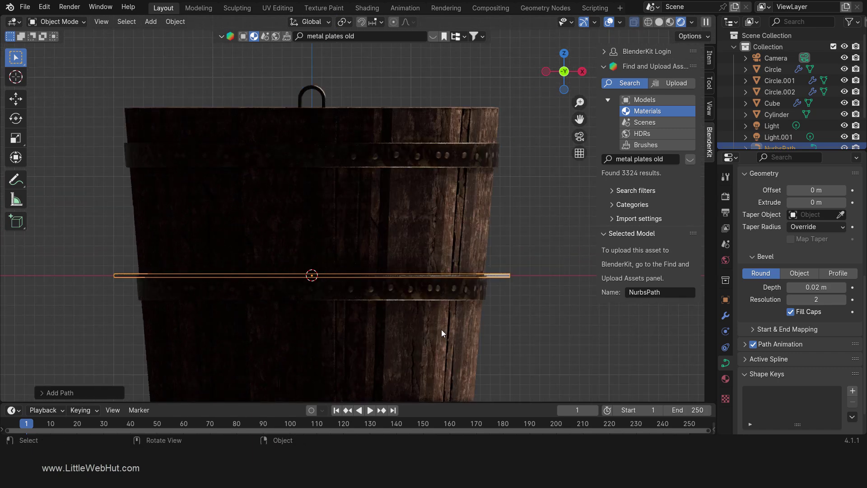
{"action": "key", "text": "g"}
{"action": "key", "text": "z"}
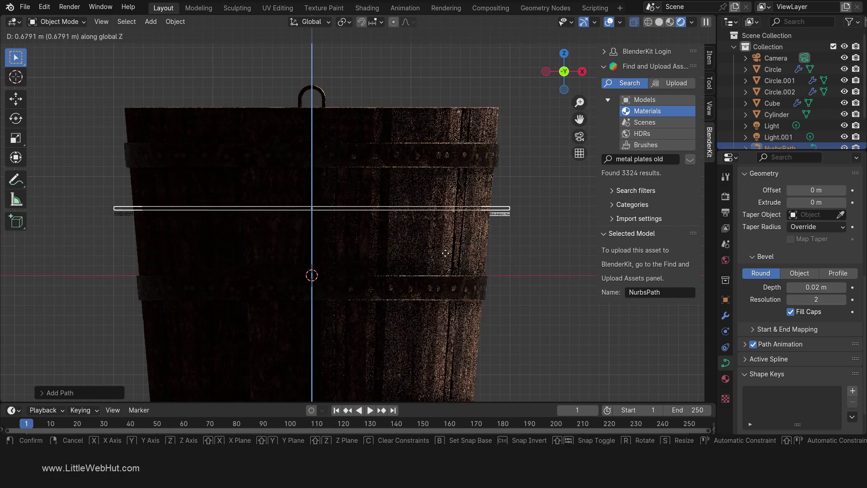
{"action": "left_click", "coordinate": [463, 157]}
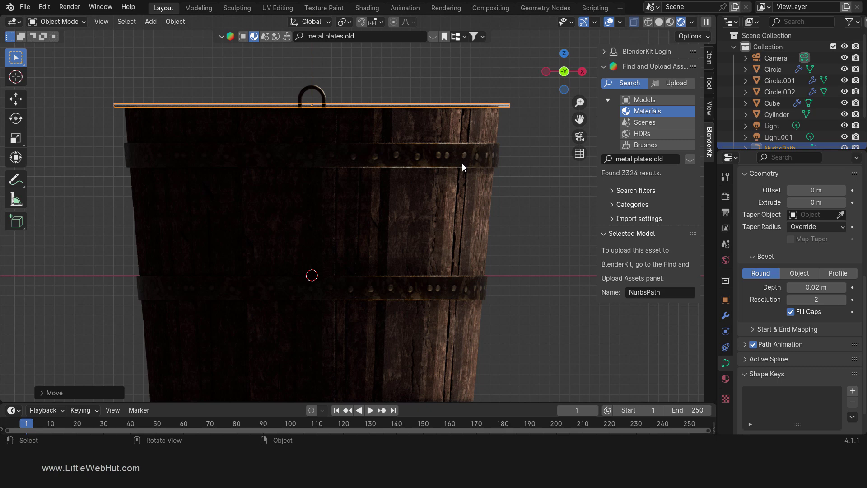
Step: In top view, rotate the path 90° so it spans between the two rim fittings
{"action": "key", "text": "KP_7"}
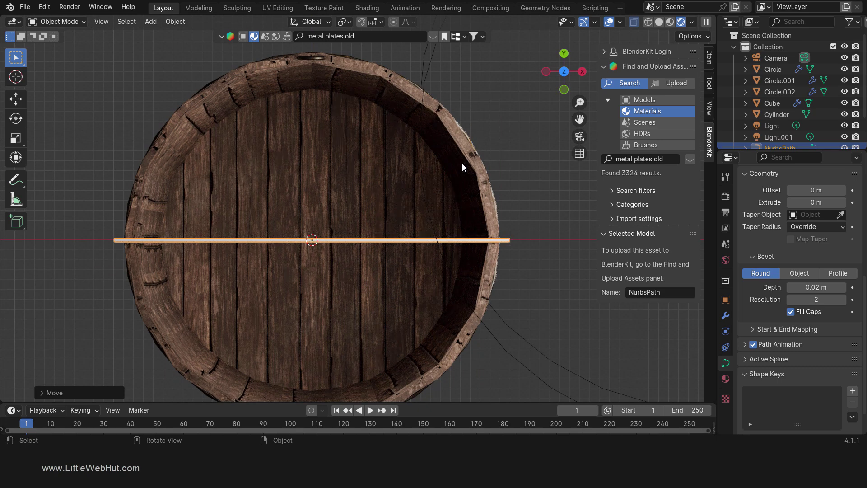
{"action": "type", "text": "r90"}
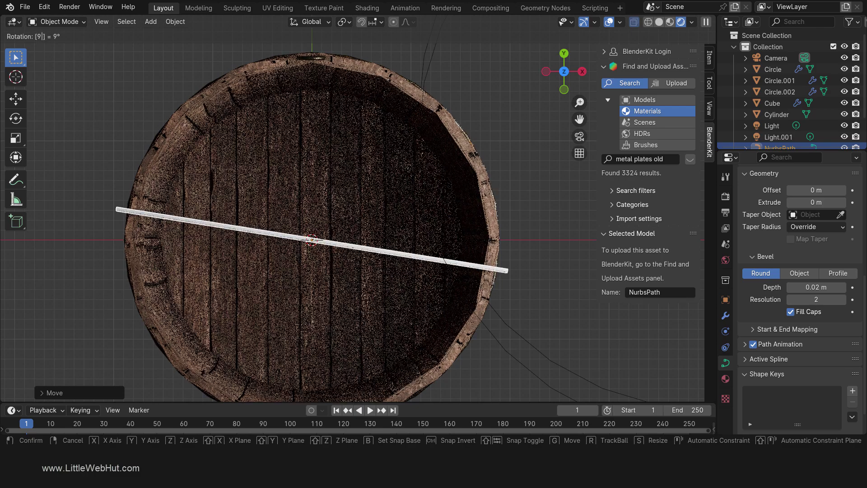
{"action": "key", "text": "Return"}
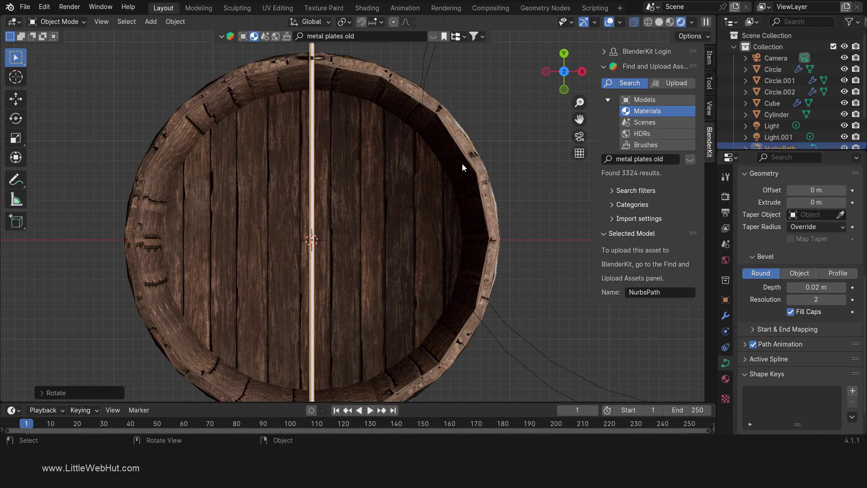
Step: In Edit Mode, move the path's middle control point -8 m along X to form the handle's bow
{"action": "scroll", "coordinate": [430, 228], "scroll_direction": "down", "scroll_amount": 1}
{"action": "scroll", "coordinate": [427, 233], "scroll_direction": "down", "scroll_amount": 1}
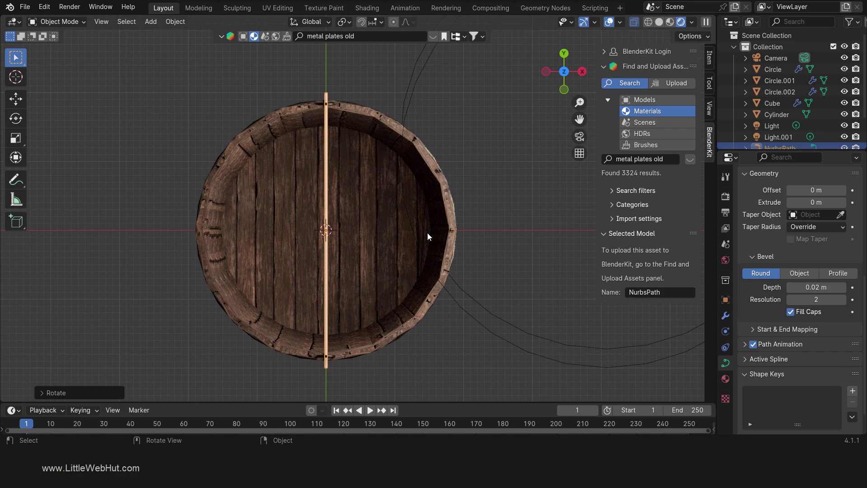
{"action": "middle_click_drag", "start_coordinate": [424, 242], "coordinate": [503, 236], "text": "shift"}
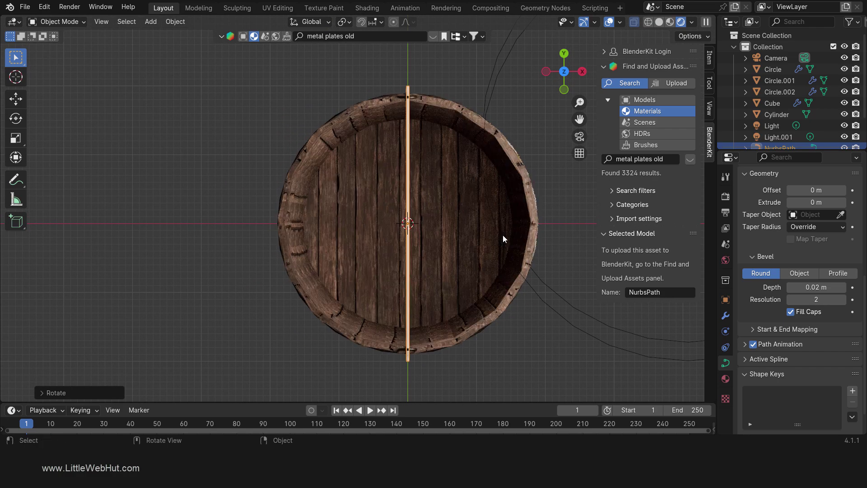
{"action": "key", "text": "Tab"}
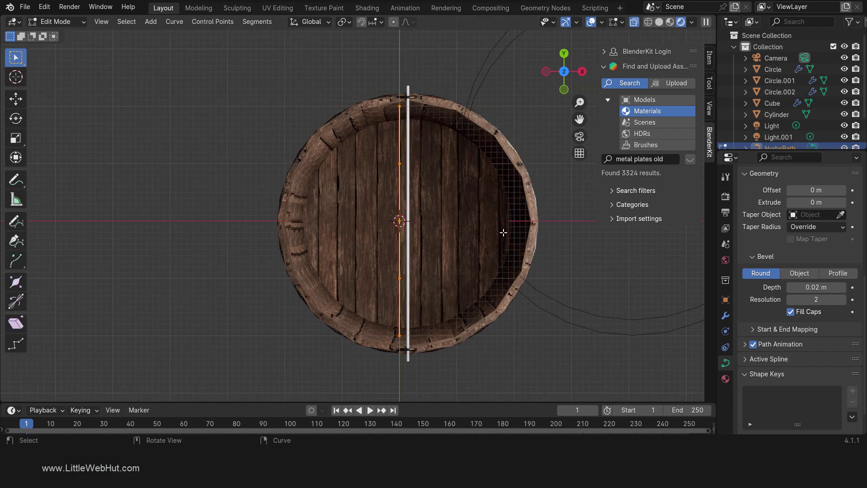
{"action": "scroll", "coordinate": [504, 234], "scroll_direction": "down", "scroll_amount": 1}
{"action": "scroll", "coordinate": [503, 233], "scroll_direction": "down", "scroll_amount": 1}
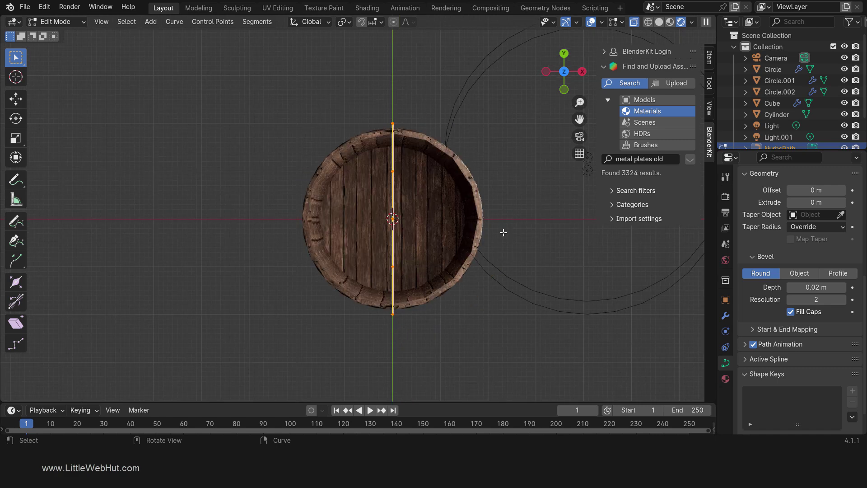
{"action": "middle_click_drag", "start_coordinate": [503, 232], "coordinate": [572, 231], "text": "shift"}
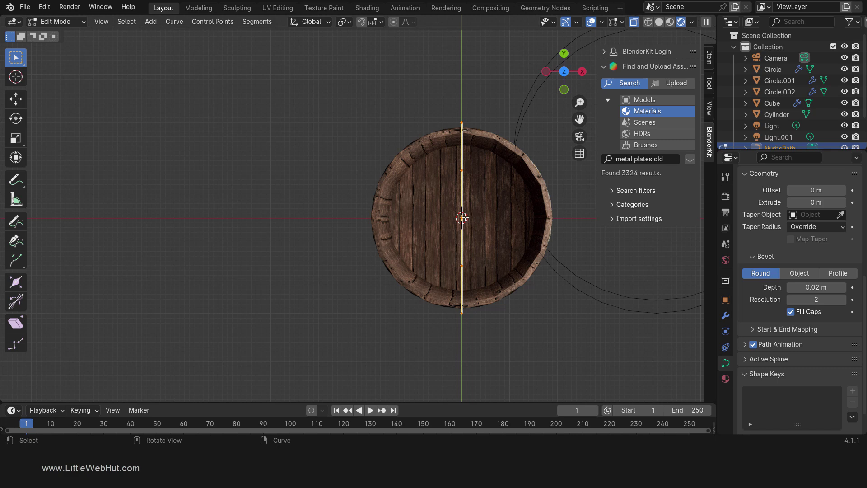
{"action": "left_click", "coordinate": [468, 224]}
{"action": "key", "text": "g"}
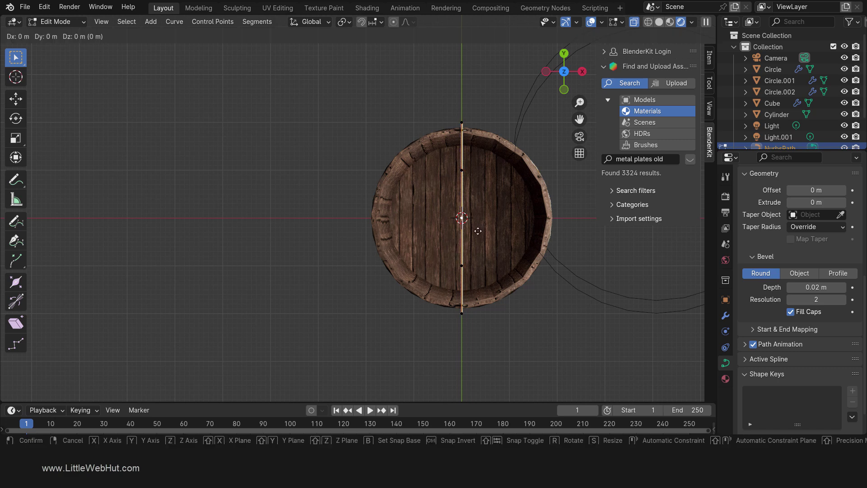
{"action": "type", "text": "x"}
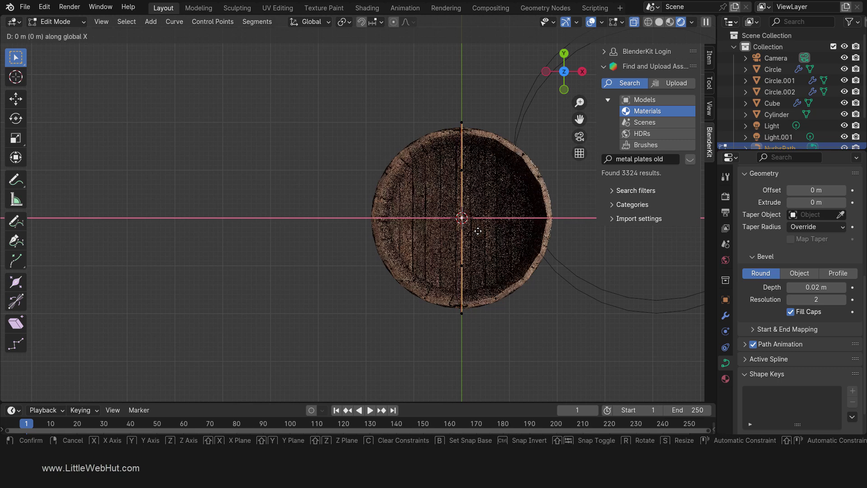
{"action": "type", "text": "-8"}
{"action": "key", "text": "Return"}
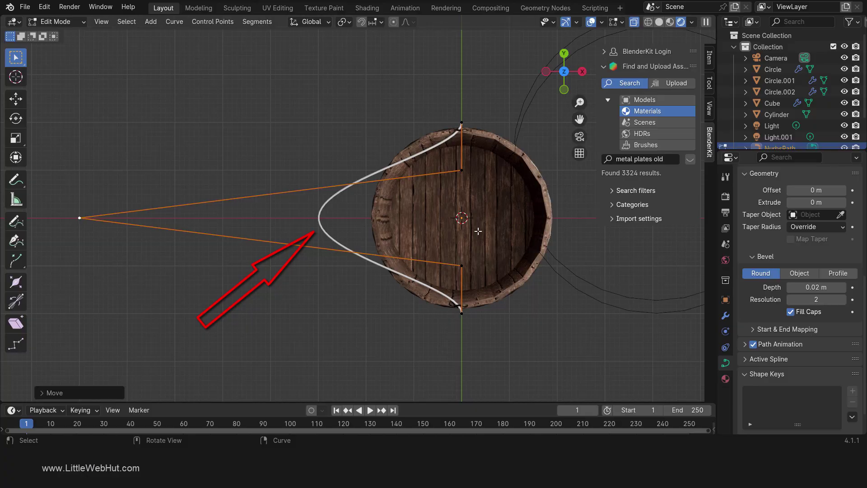
Step: With Z locked, move the path's +Y end point toward -X and its neighbouring control point about 1.9 m toward +X, threading the curve through the fitting
{"action": "middle_click_drag", "start_coordinate": [478, 231], "coordinate": [318, 91]}
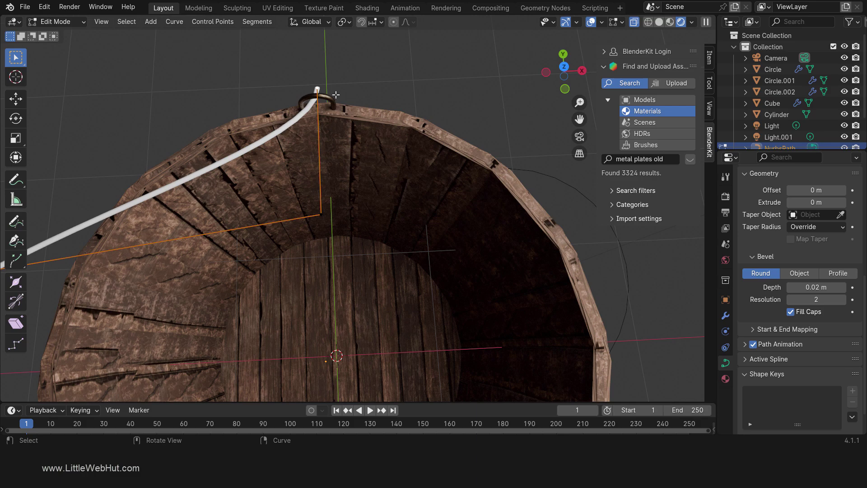
{"action": "key", "text": "g"}
{"action": "key", "text": "shift+z"}
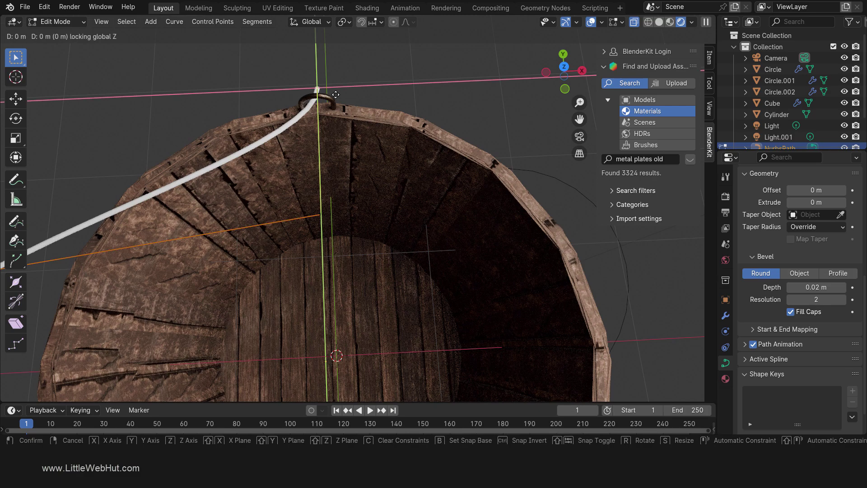
{"action": "left_click", "coordinate": [285, 99]}
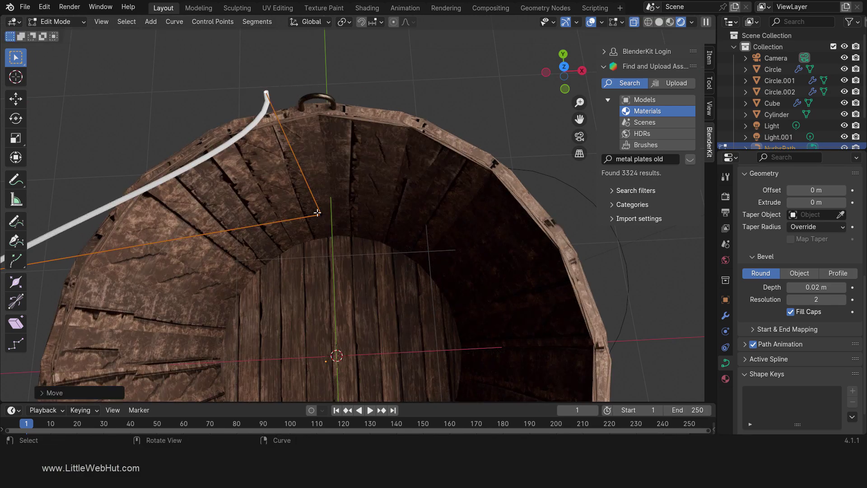
{"action": "key", "text": "g"}
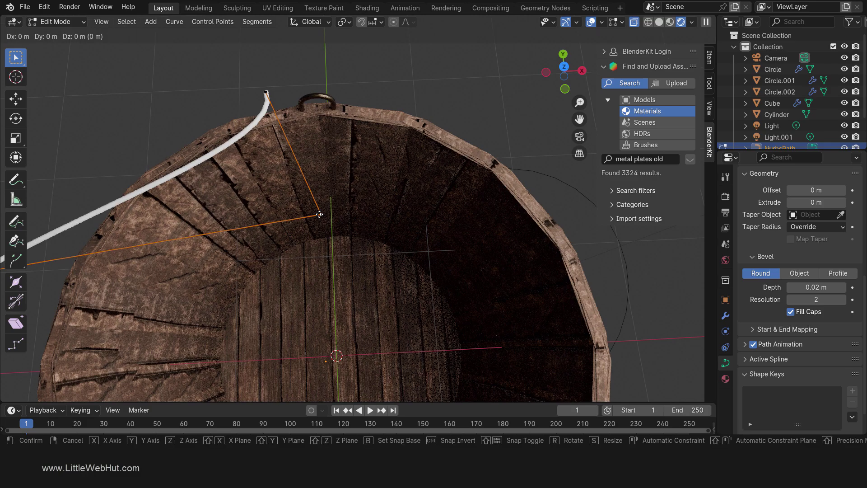
{"action": "key", "text": "shift+z"}
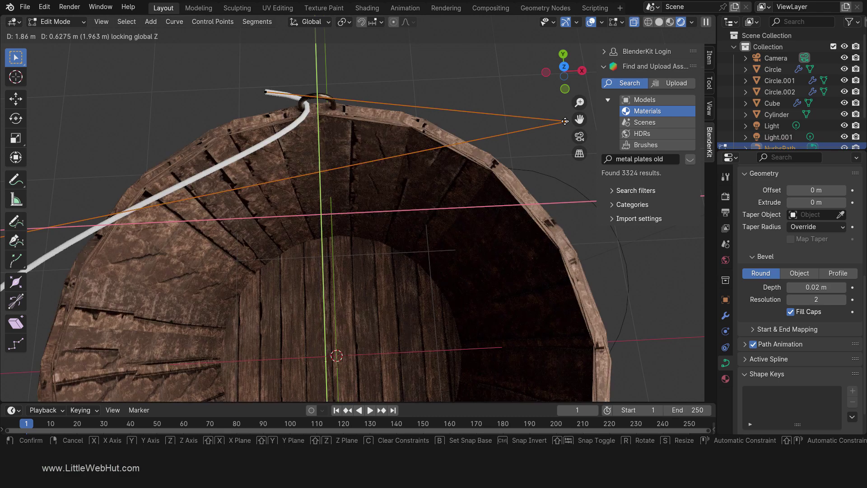
{"action": "left_click", "coordinate": [566, 117]}
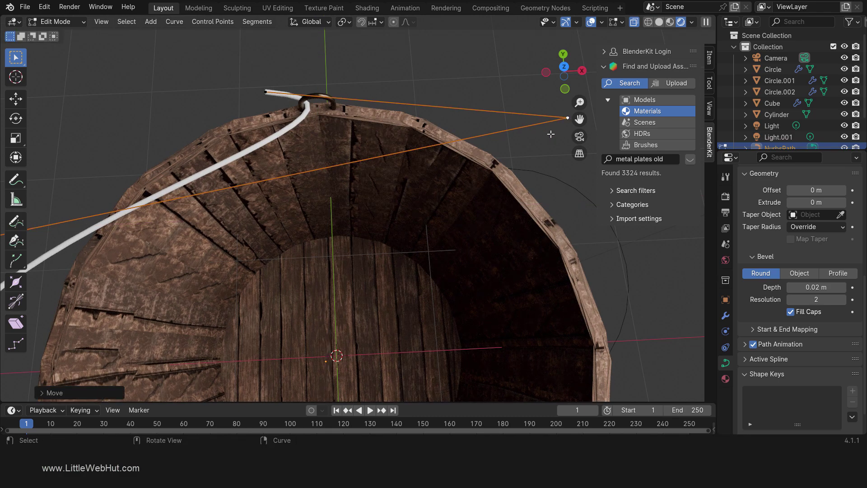
Step: With Z locked, move the path's -Y end point toward -X and its neighbouring control point far toward +X, threading the curve through that fitting
{"action": "middle_click_drag", "start_coordinate": [463, 244], "coordinate": [406, 248]}
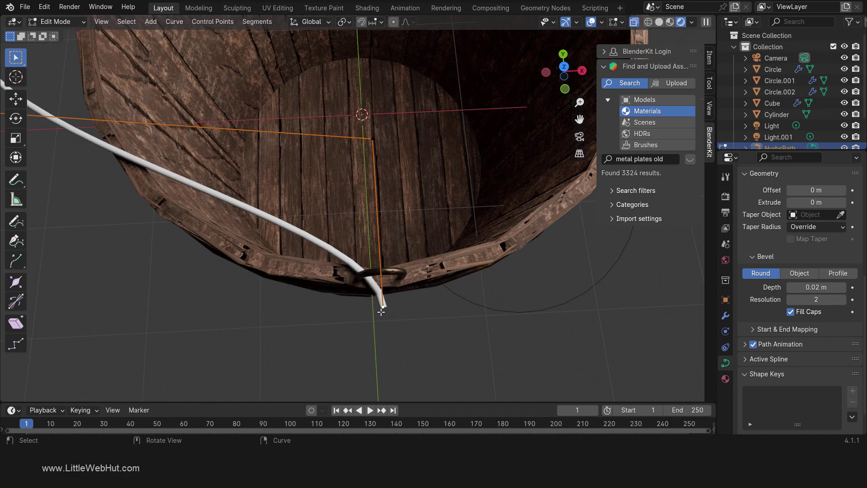
{"action": "key", "text": "g"}
{"action": "key", "text": "shift+z"}
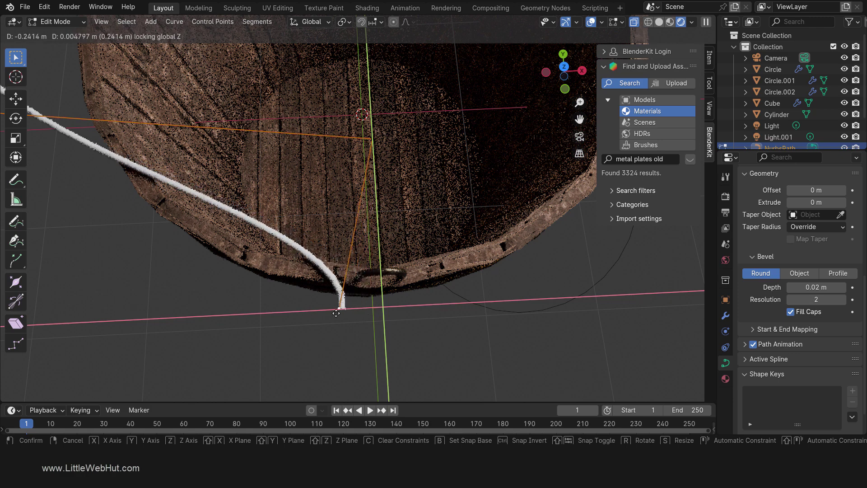
{"action": "left_click", "coordinate": [313, 311]}
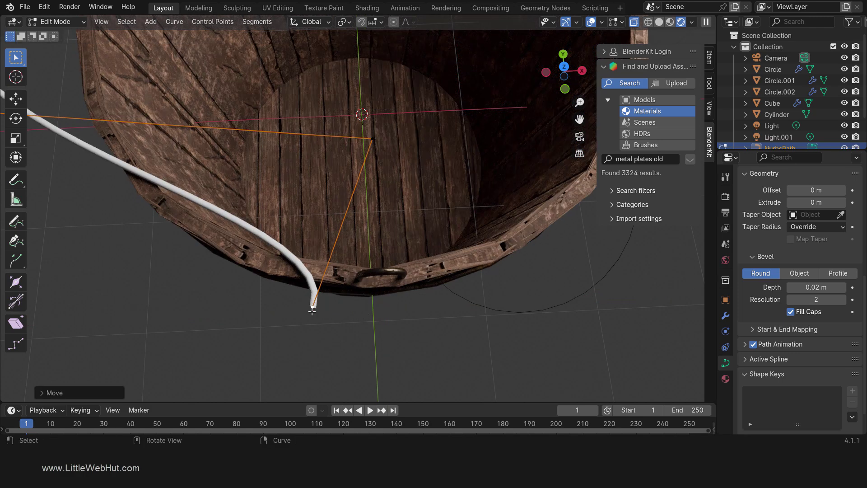
{"action": "left_click", "coordinate": [372, 139]}
{"action": "key", "text": "g"}
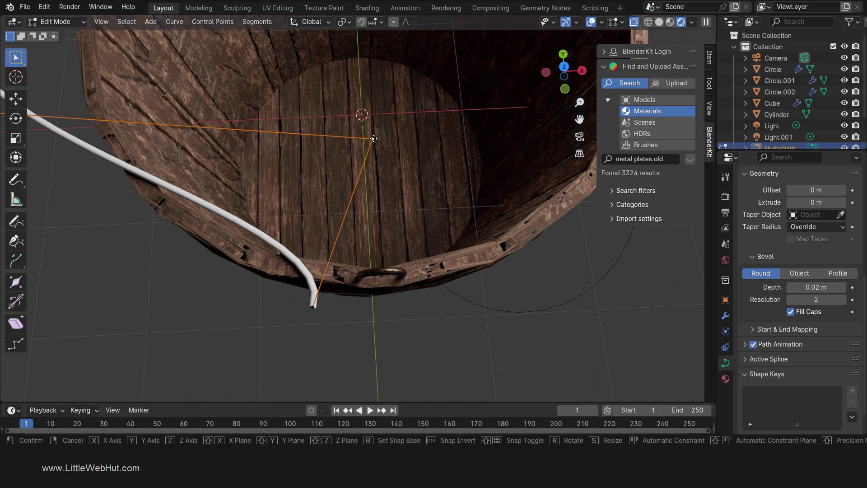
{"action": "key", "text": "shift+z"}
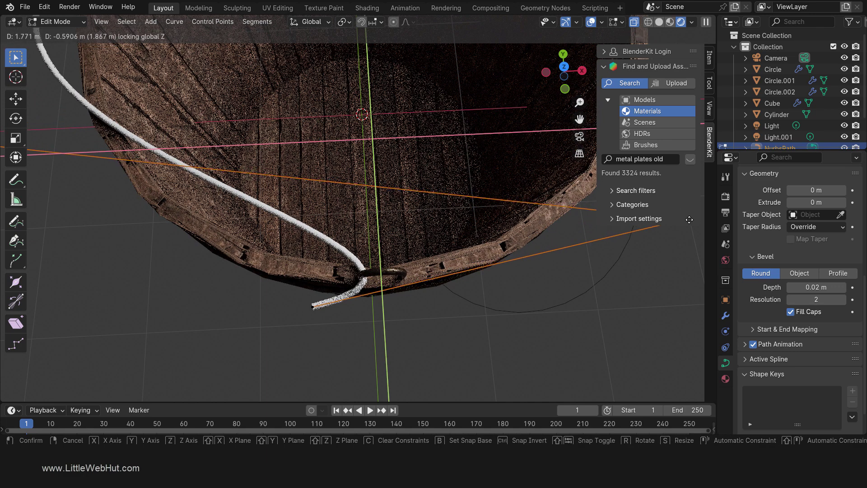
{"action": "left_click", "coordinate": [708, 224]}
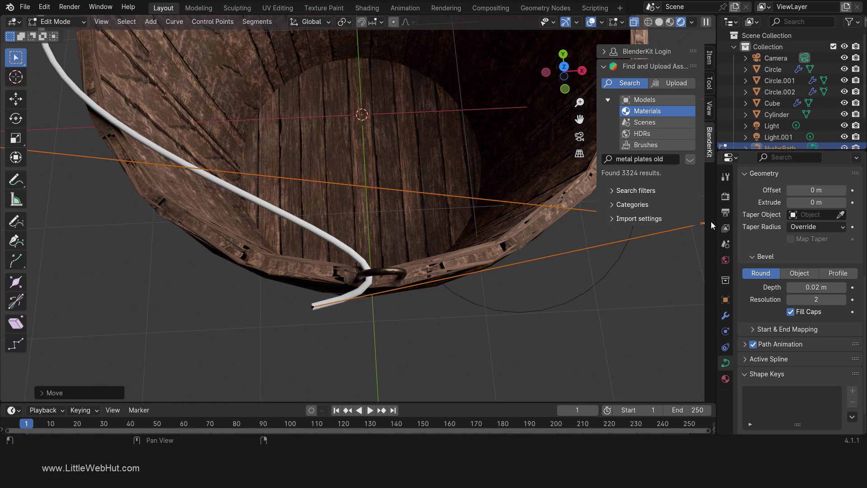
Step: Set the handle path's preview resolution and its render resolution to 32 each
{"action": "scroll", "coordinate": [814, 264], "scroll_direction": "up", "scroll_amount": 10}
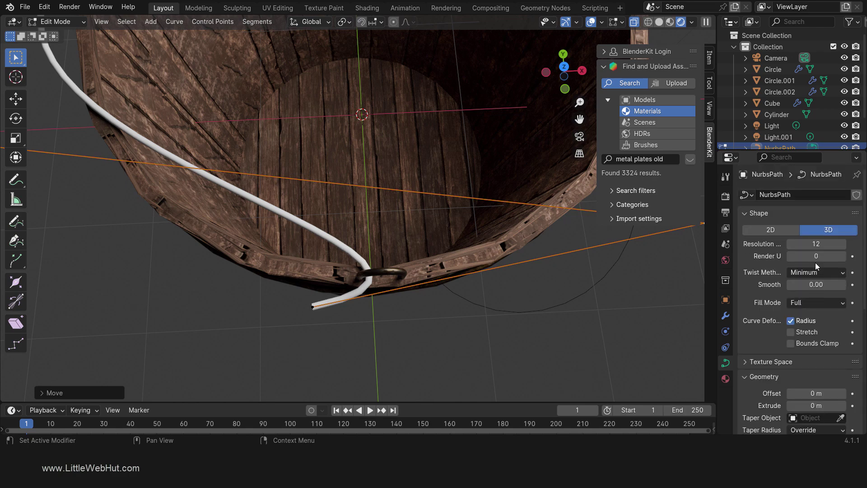
{"action": "left_click", "coordinate": [815, 245]}
{"action": "type", "text": "3"}
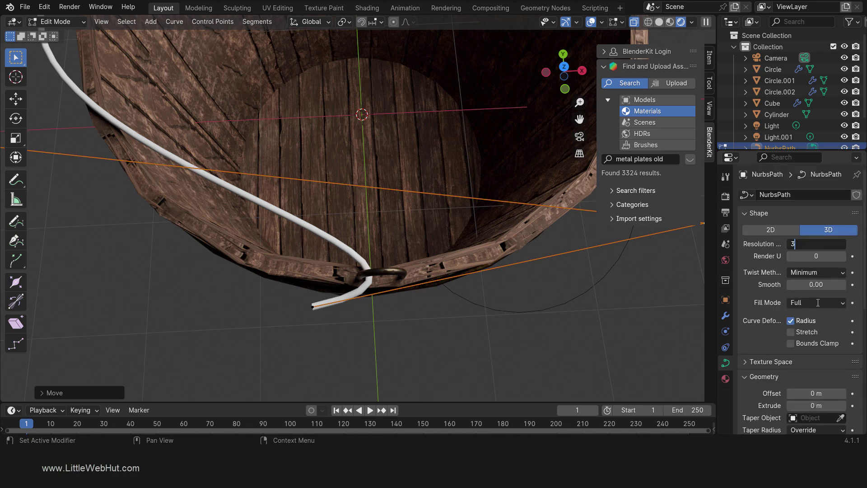
{"action": "type", "text": "2"}
{"action": "key", "text": "Return"}
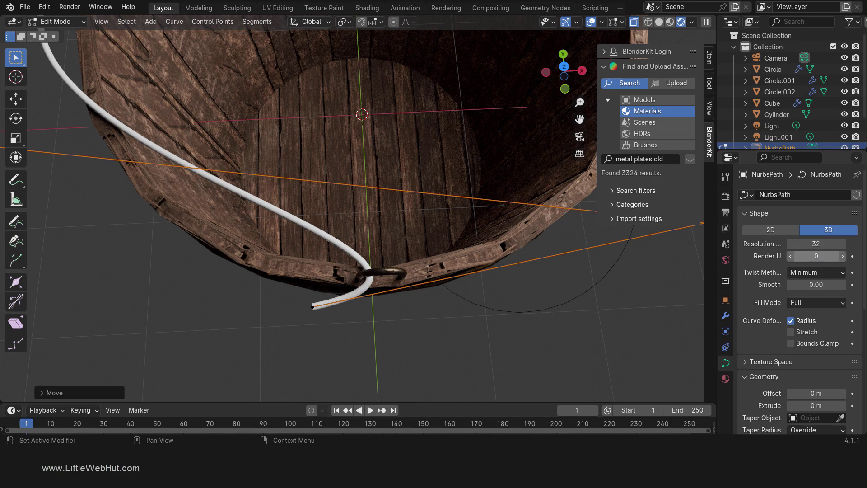
{"action": "left_click", "coordinate": [815, 256]}
{"action": "type", "text": "32"}
{"action": "key", "text": "Return"}
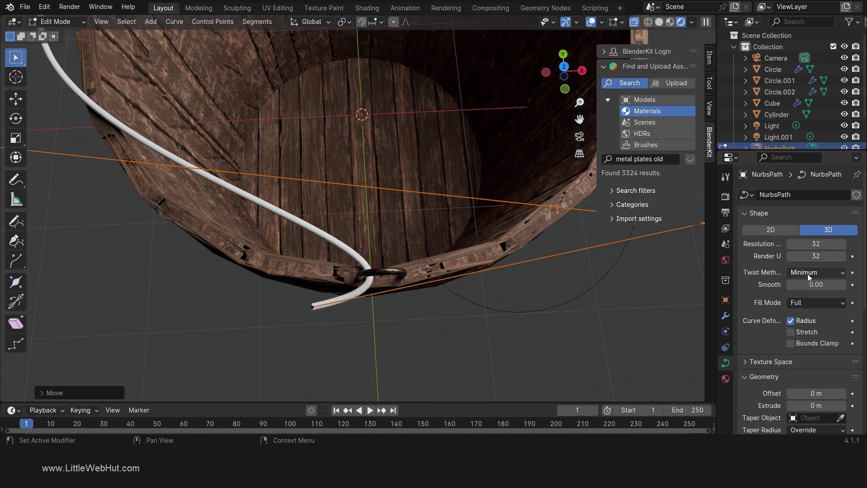
Step: Back in Object Mode, assign the existing Metal plates old material to the handle path and shade it smooth
{"action": "key", "text": "Tab"}
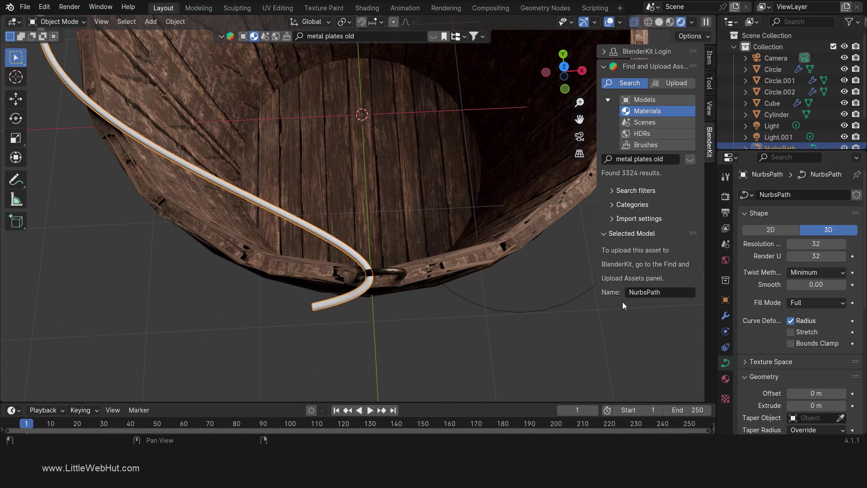
{"action": "left_click", "coordinate": [726, 378]}
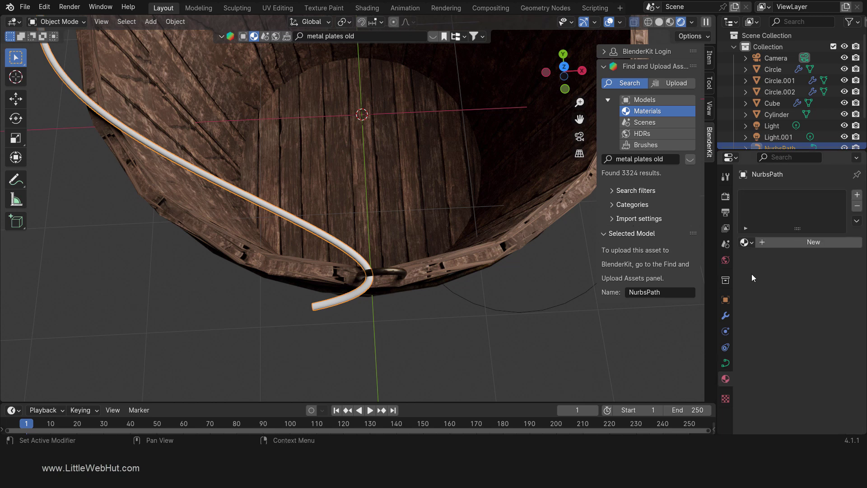
{"action": "left_click", "coordinate": [745, 242]}
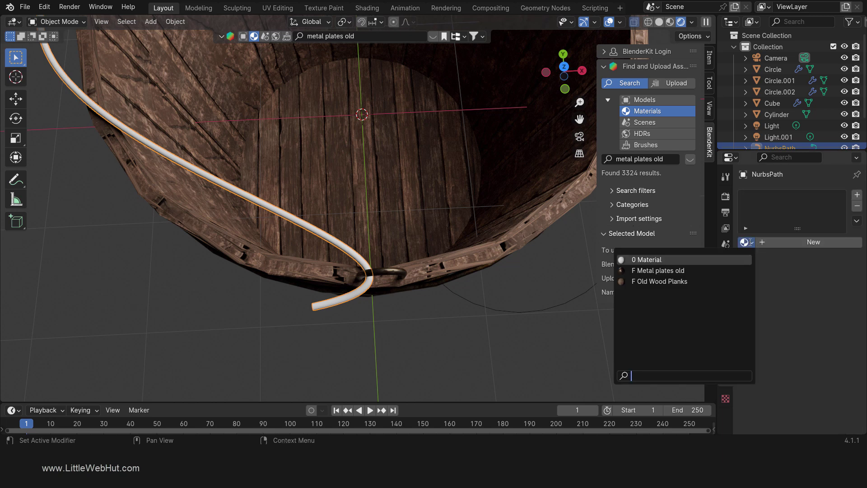
{"action": "left_click", "coordinate": [726, 270]}
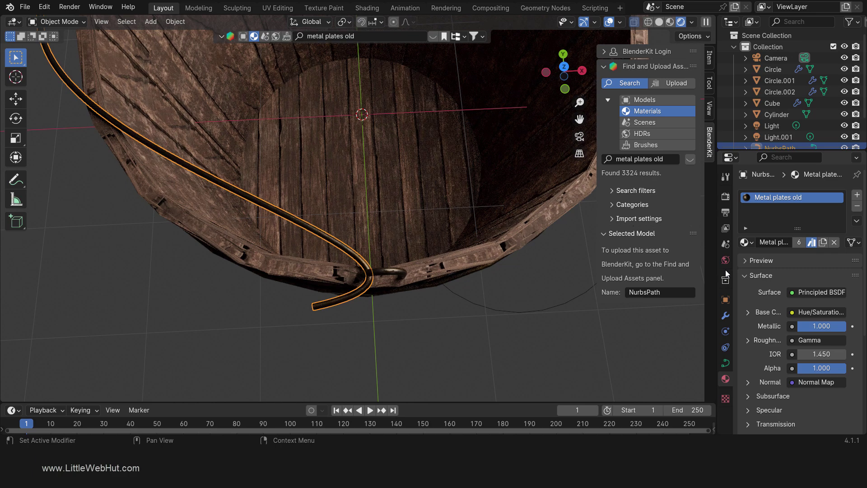
{"action": "right_click", "coordinate": [369, 283]}
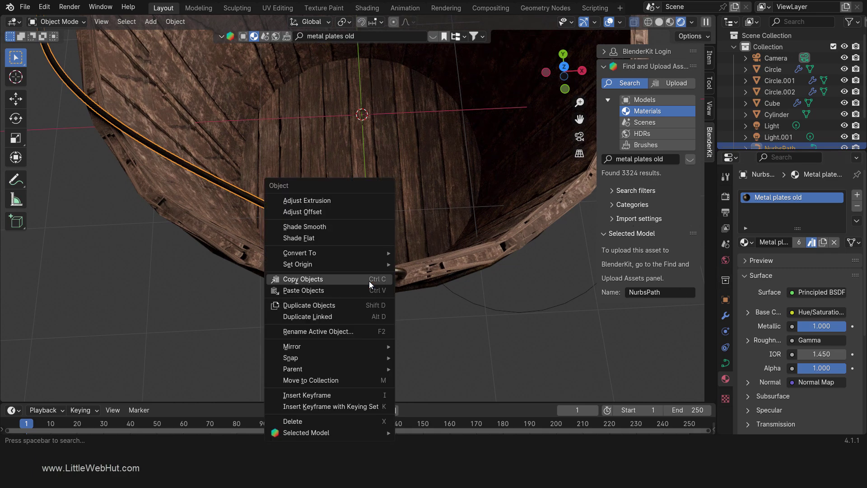
{"action": "left_click", "coordinate": [358, 225]}
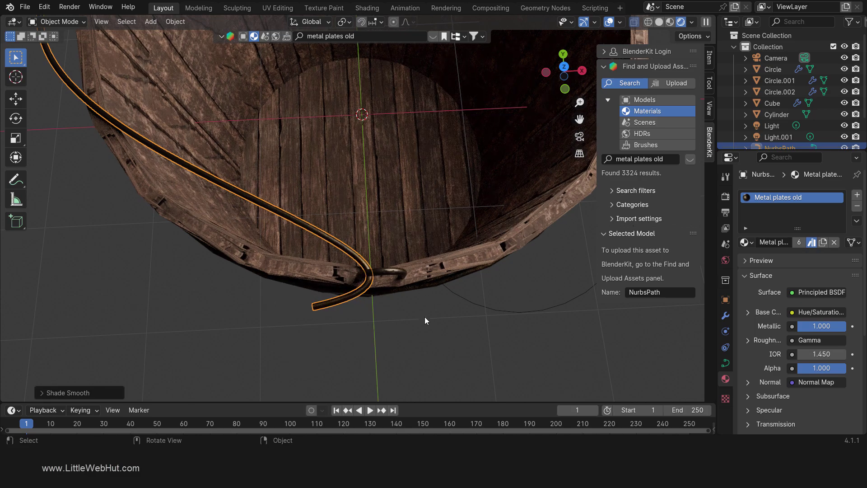
{"action": "scroll", "coordinate": [429, 307], "scroll_direction": "down", "scroll_amount": 8}
{"action": "middle_click_drag", "start_coordinate": [432, 300], "coordinate": [410, 217]}
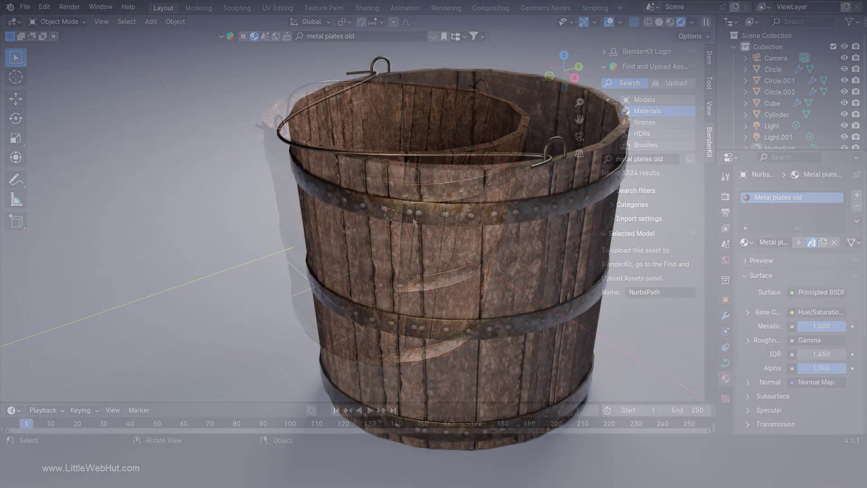